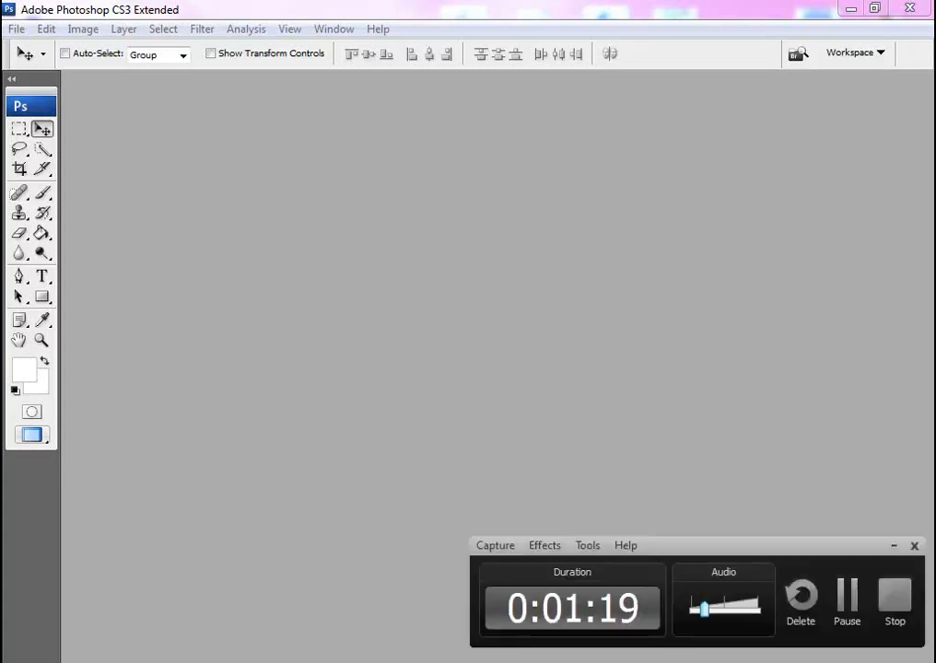
- Switch to Adobe Bridge and look through the PSD album templates in the current folder
key("alt+Tab")
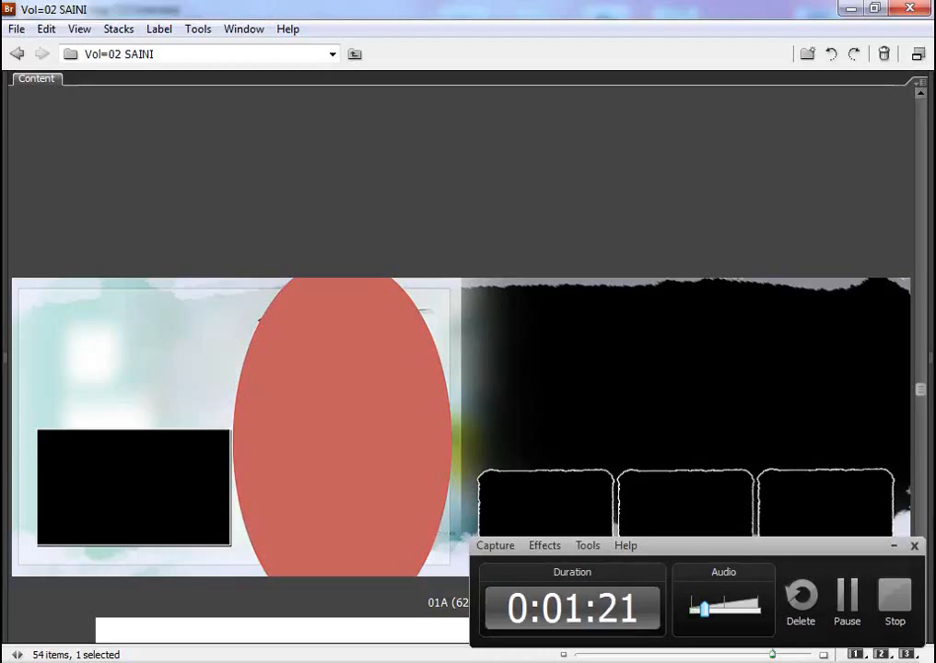
left_click(893, 545)
left_click(472, 431)
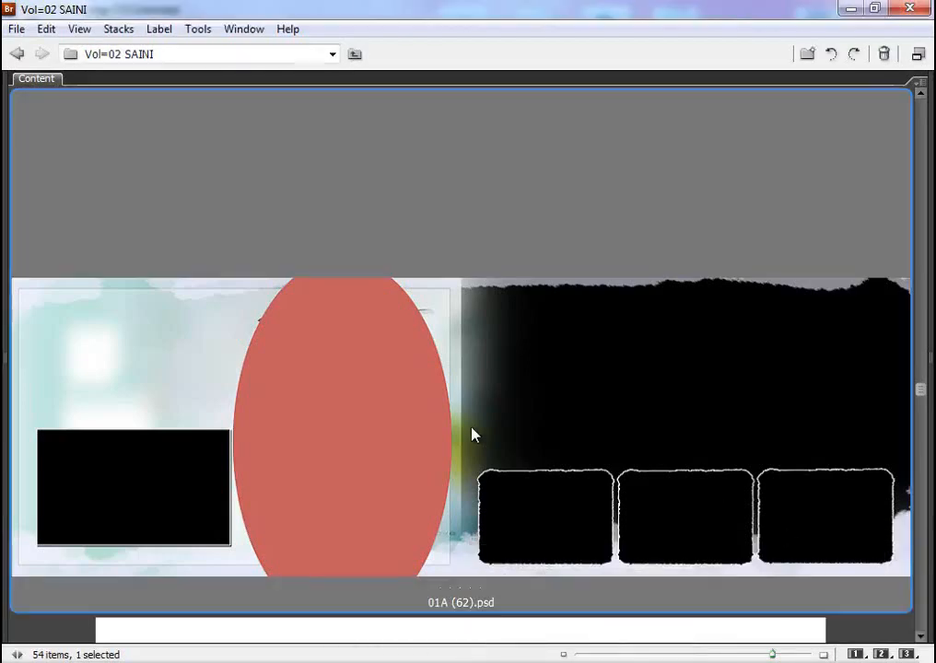
scroll(462, 413, "down", 1)
scroll(461, 414, "up", 2)
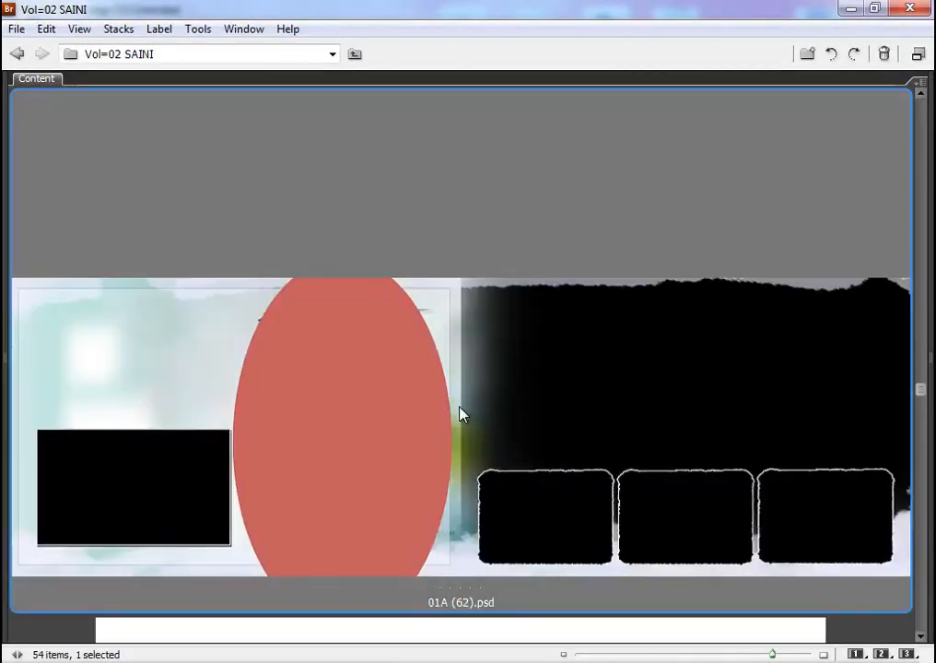
scroll(462, 414, "up", 20)
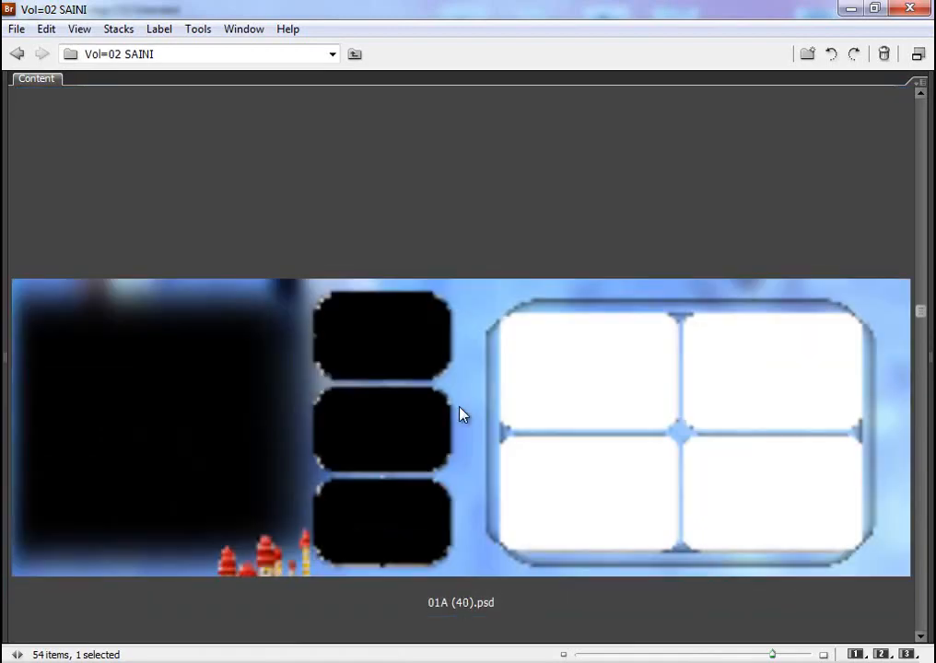
scroll(462, 415, "down", 7)
scroll(462, 414, "down", 17)
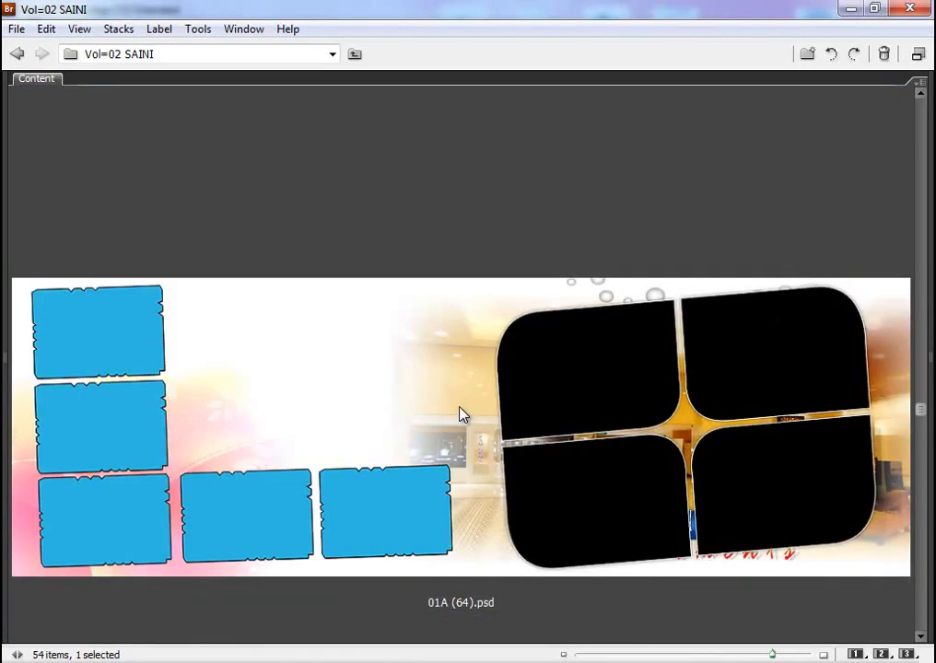
scroll(461, 415, "down", 2)
scroll(464, 415, "down", 14)
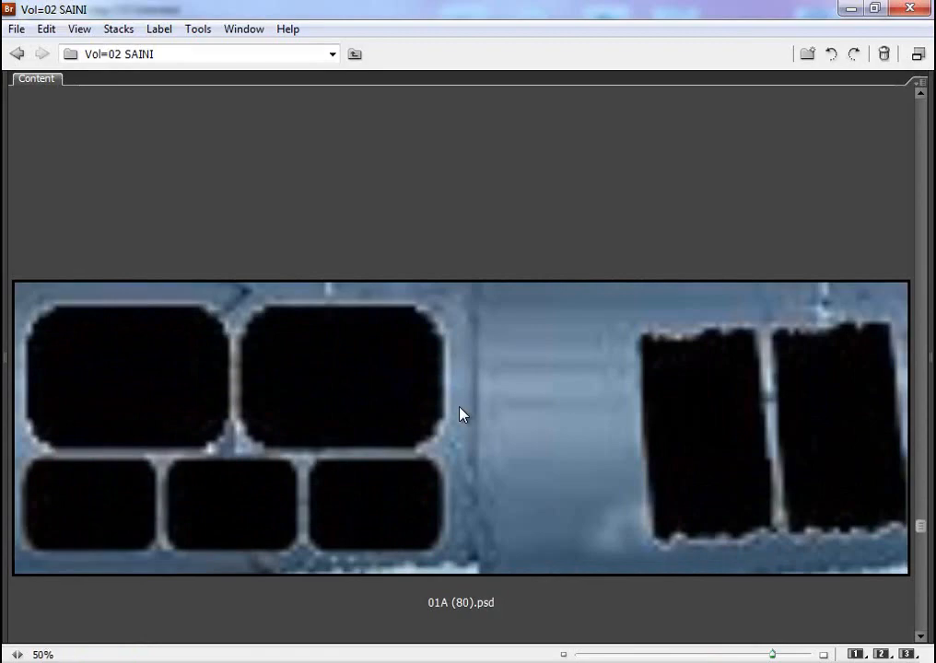
scroll(463, 414, "down", 2)
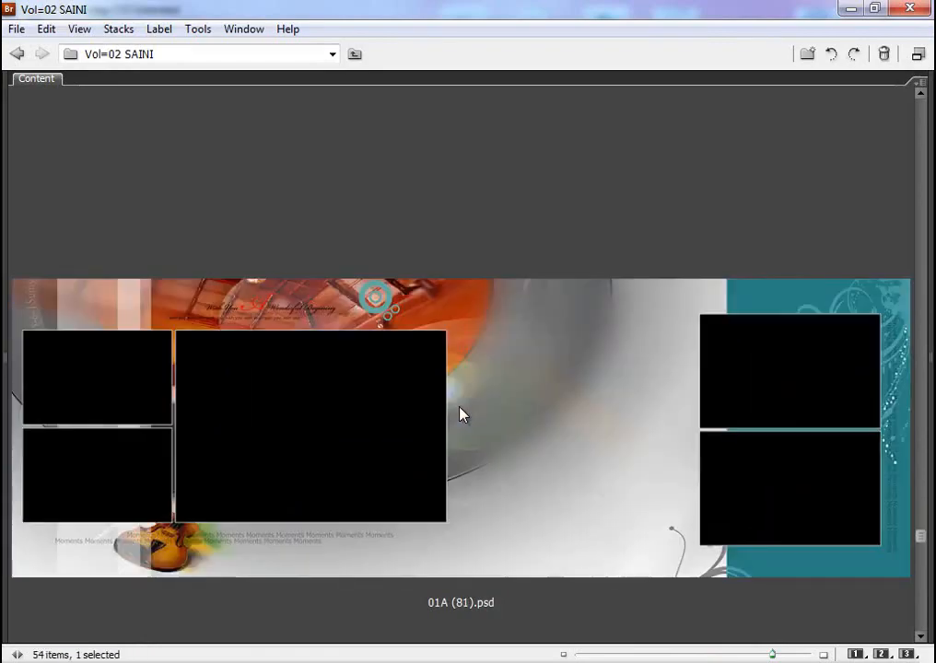
scroll(463, 414, "down", 10)
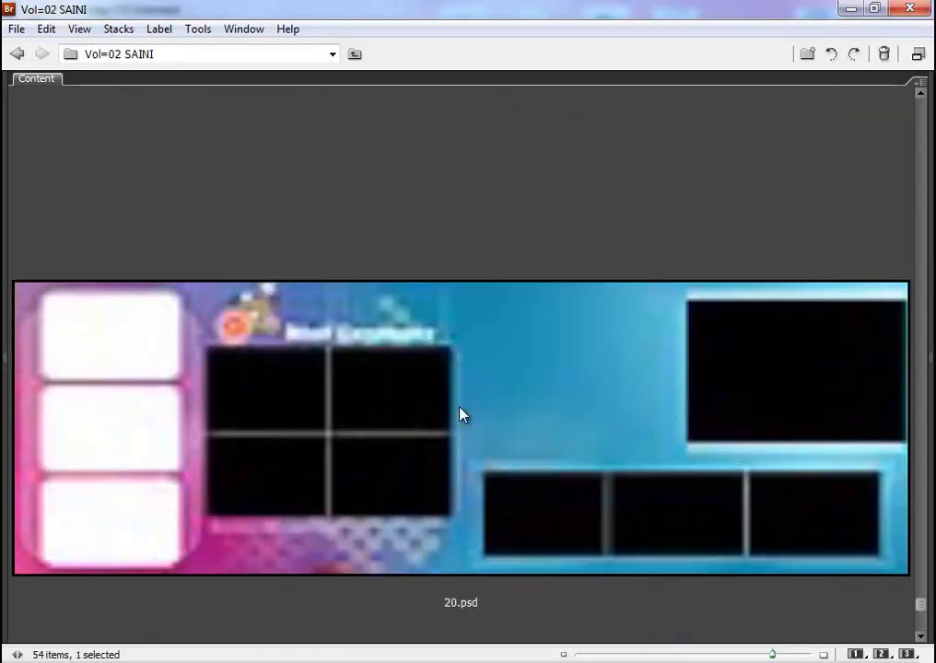
scroll(463, 414, "up", 10)
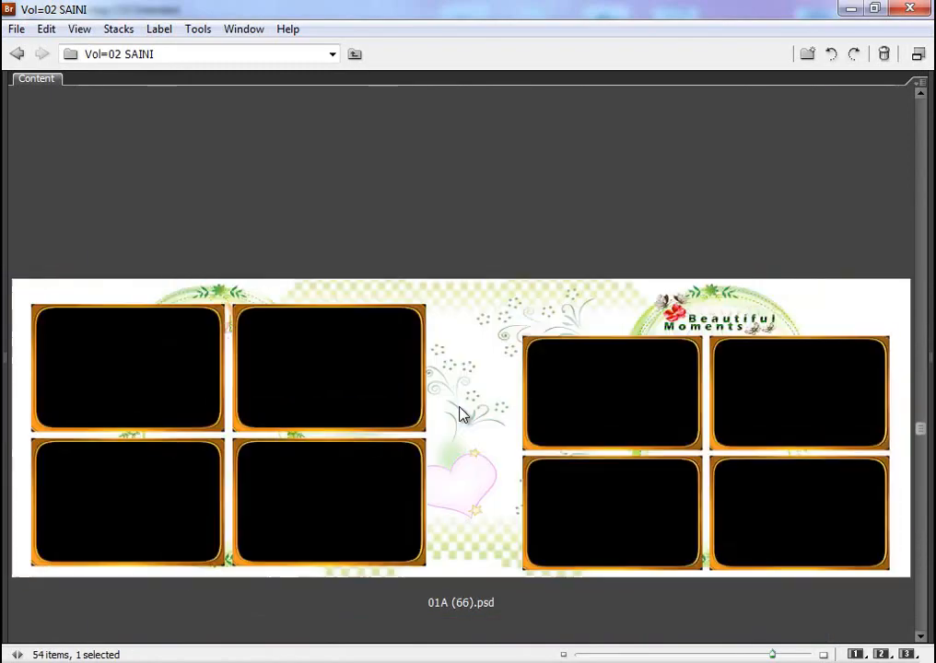
scroll(462, 415, "up", 6)
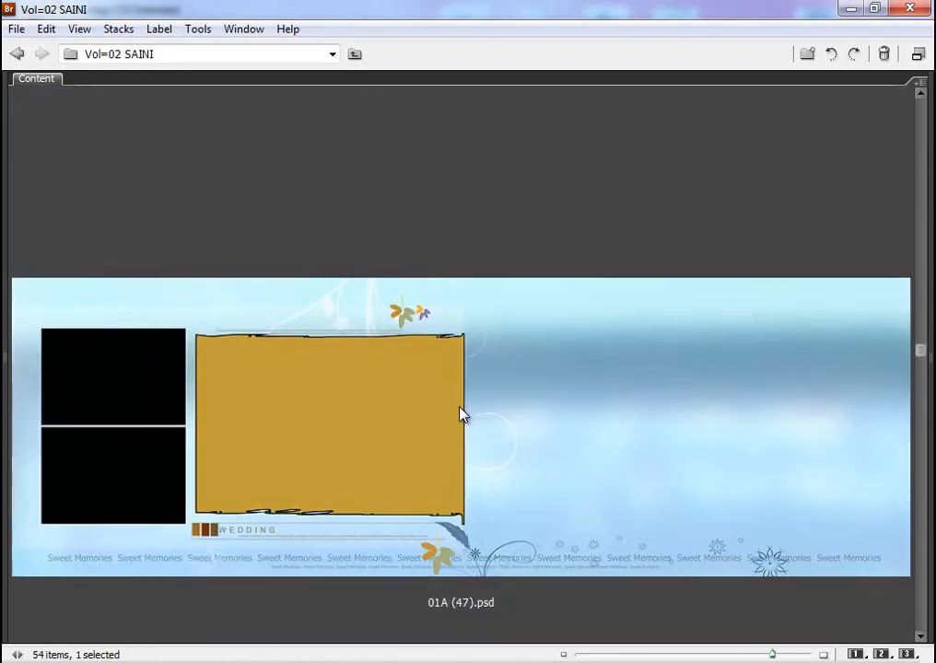
scroll(462, 415, "up", 8)
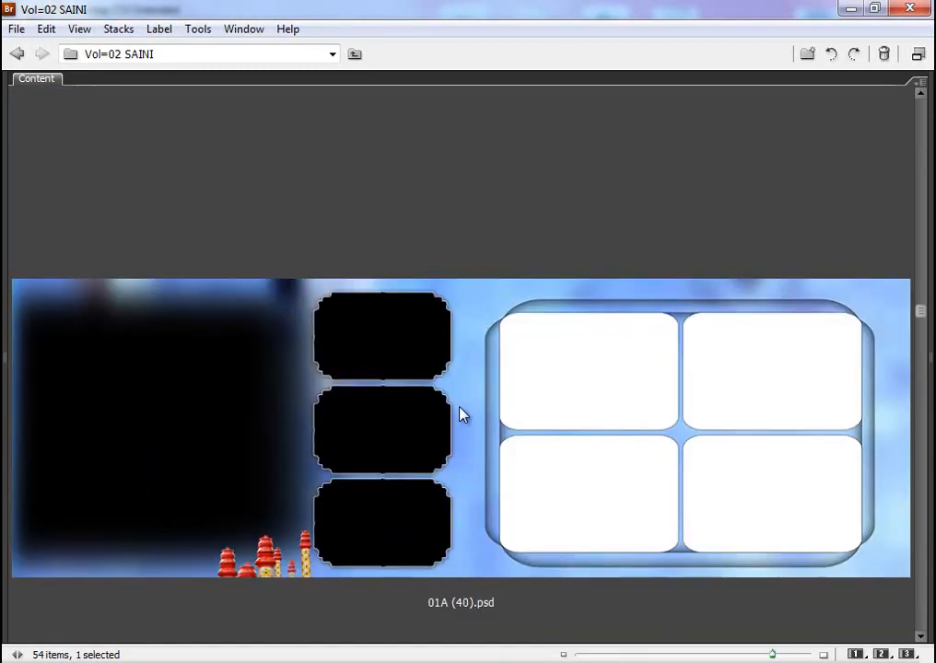
scroll(462, 415, "up", 10)
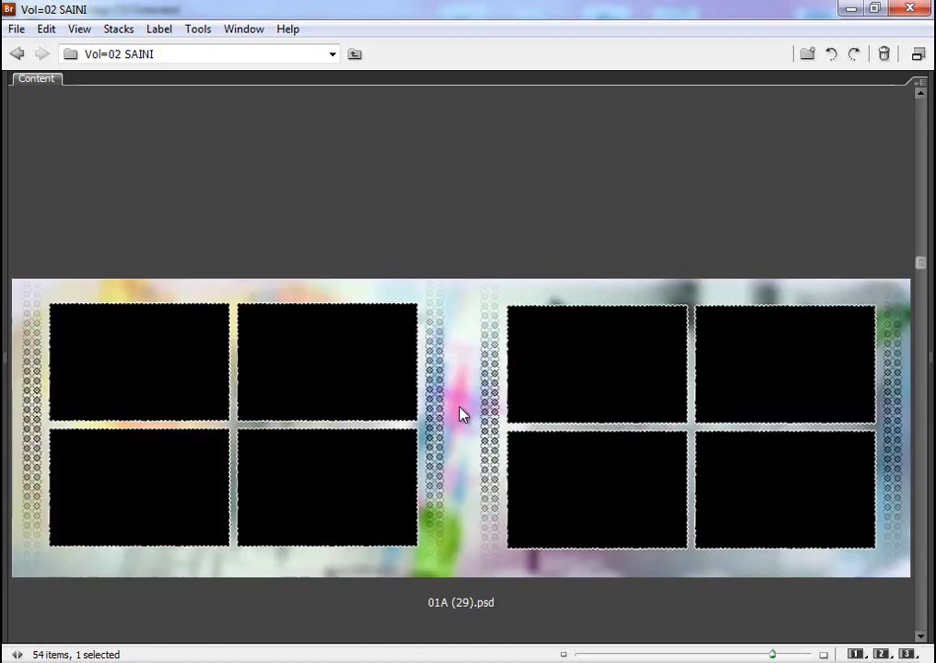
- Find the album template 01A (17).psd among the thumbnails and open it in Photoshop
scroll(462, 415, "up", 15)
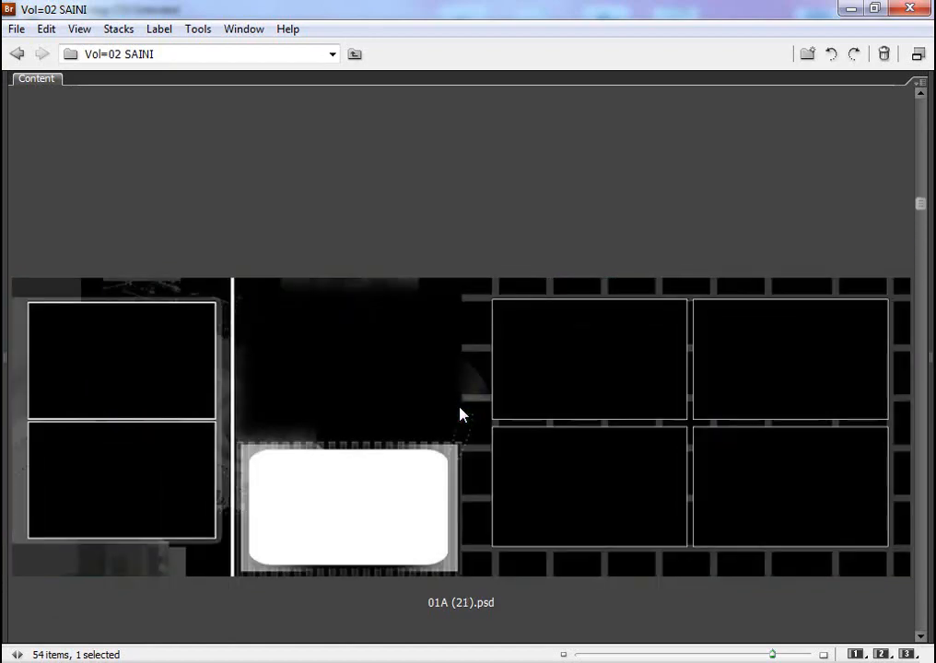
scroll(463, 414, "up", 2)
scroll(461, 414, "down", 6)
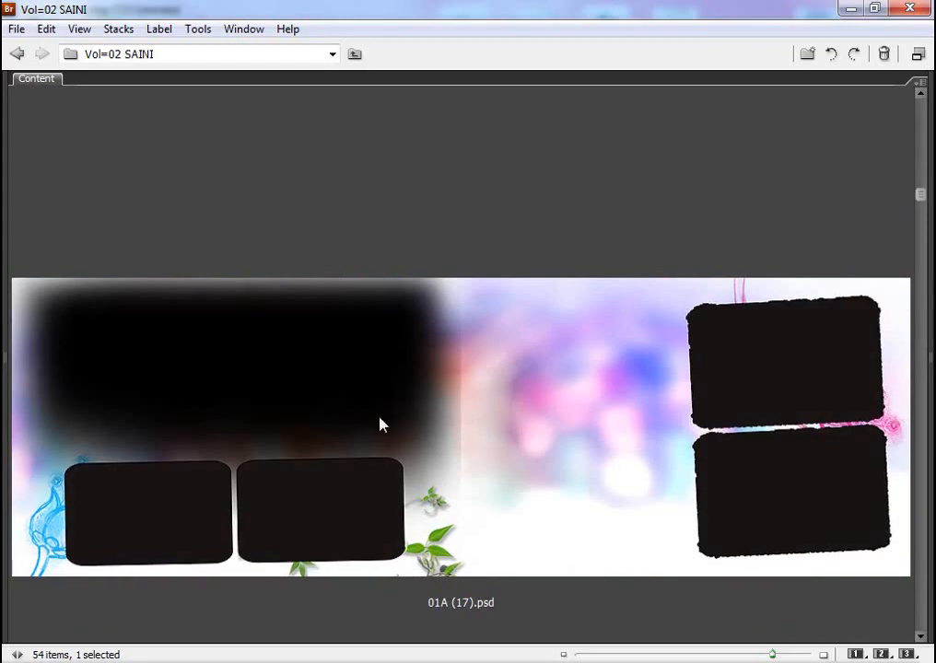
double_click(311, 412)
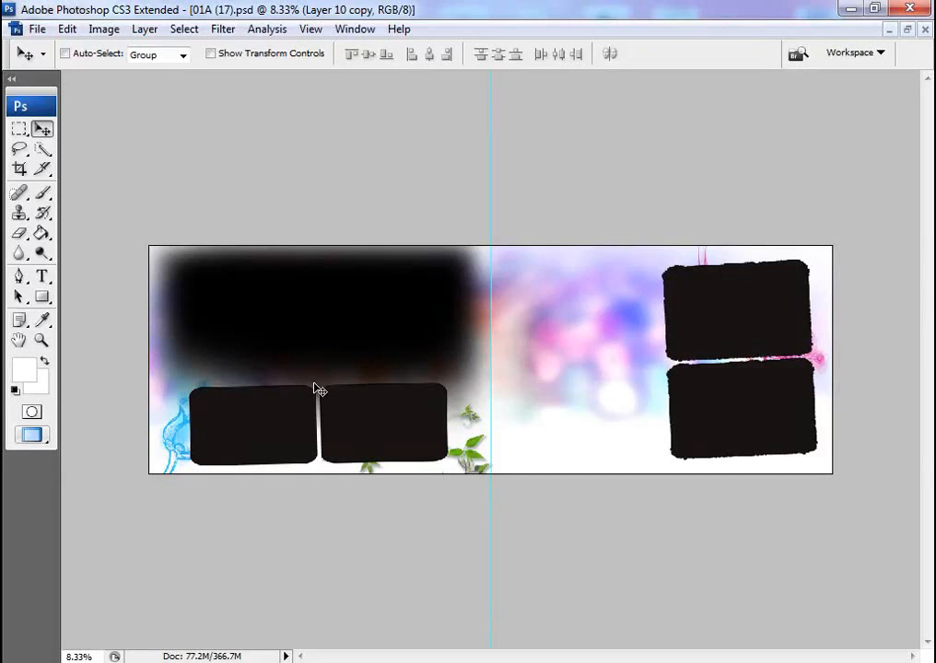
- Show the Actions palette and move it clear of the album spread, over the far right edge of the workspace
left_click(355, 28)
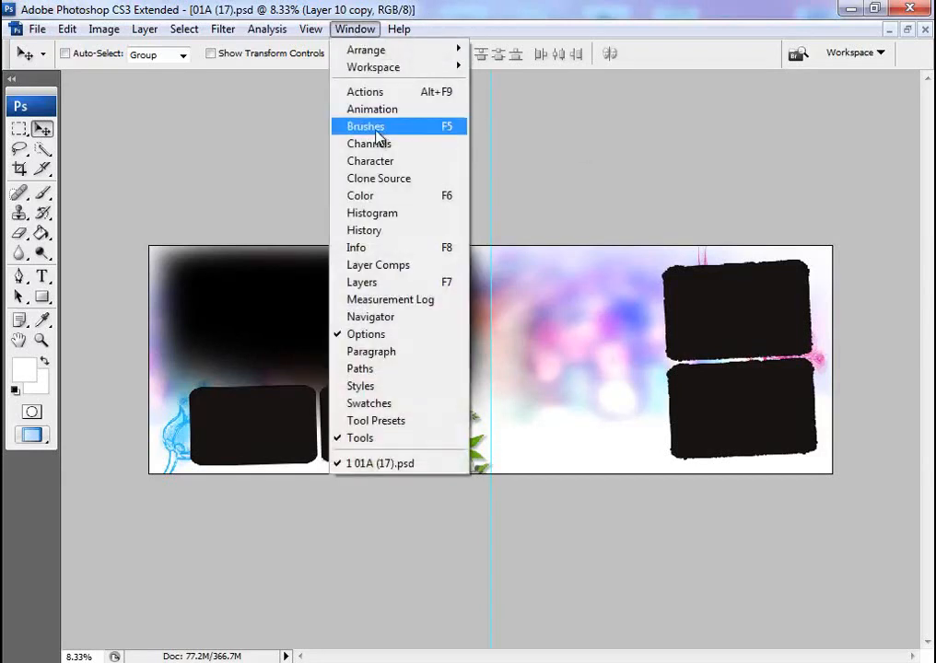
left_click(380, 92)
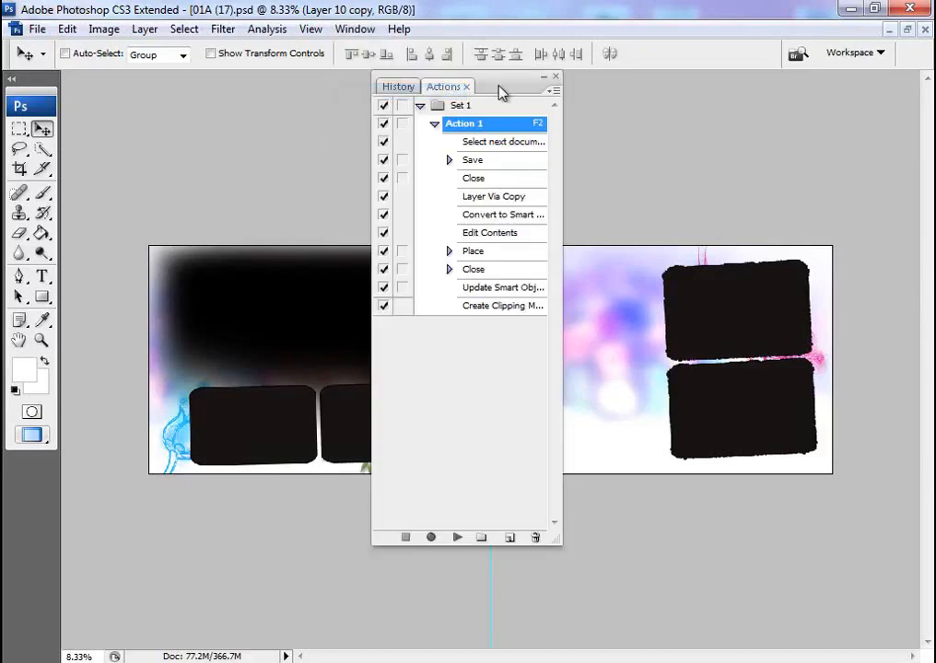
left_click_drag(502, 92, 860, 88)
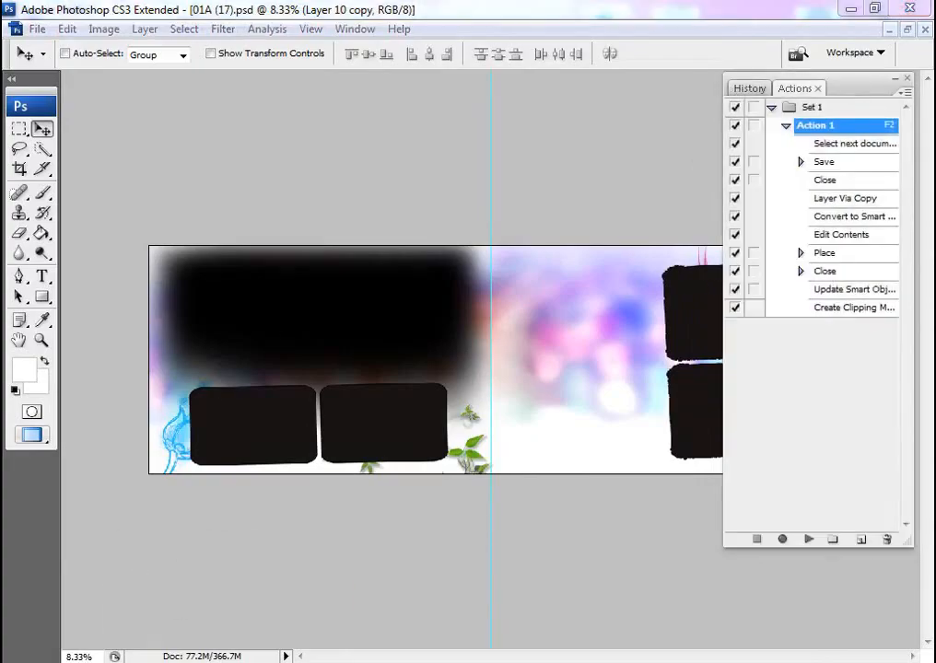
- Switch to the photo folder and open the wedding photos, including IMG_9784 copy.jpg, in Photoshop alongside the template
key("alt+Tab")
left_click_drag(682, 558, 387, 379)
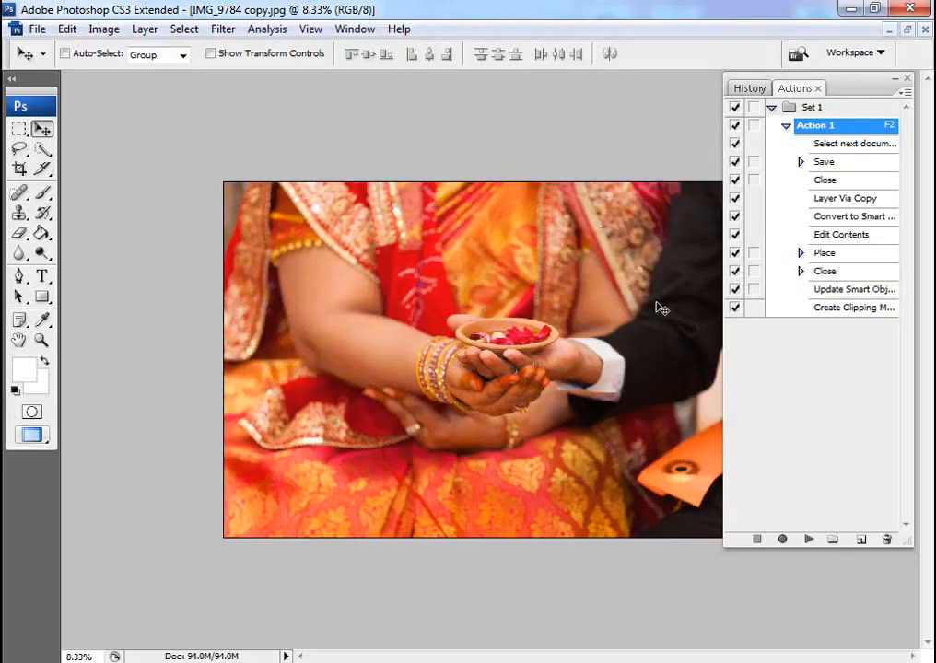
mouse_move(852, 92)
left_mouse_down()
mouse_move(859, 98)
mouse_move(854, 89)
left_mouse_up()
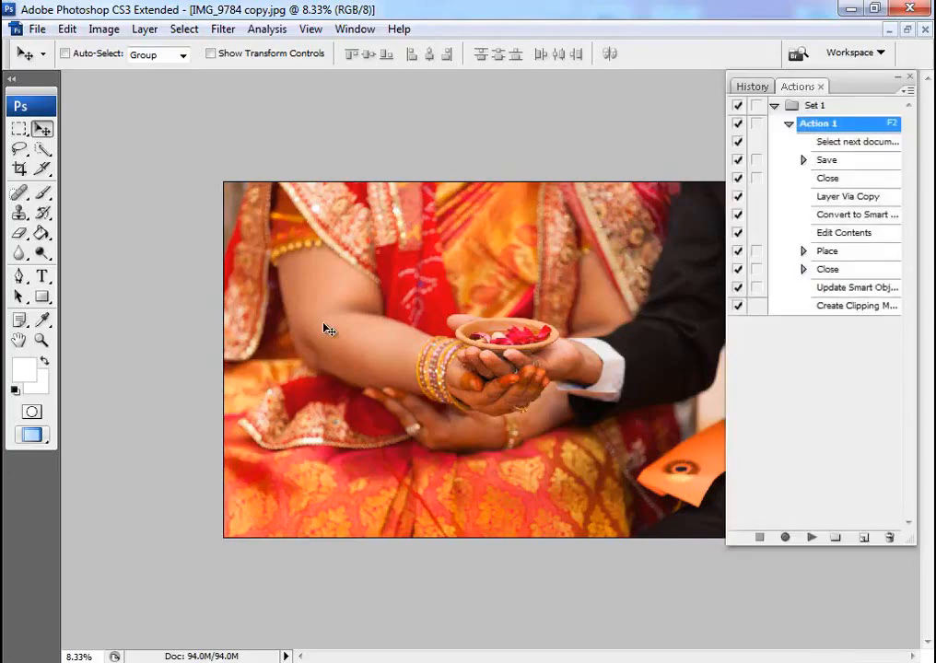
- Return to 01A (17).psd, select Layer 5, the large soft-edged black frame, and play Action 1 to fill it with a photo
key("ctrl+Tab")
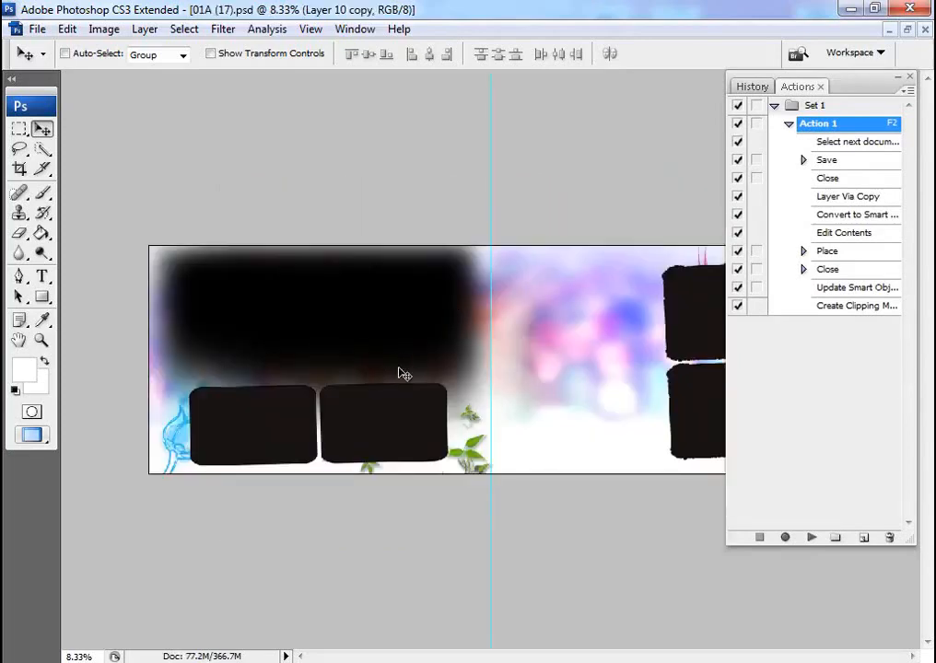
right_click(306, 304)
left_click(343, 317)
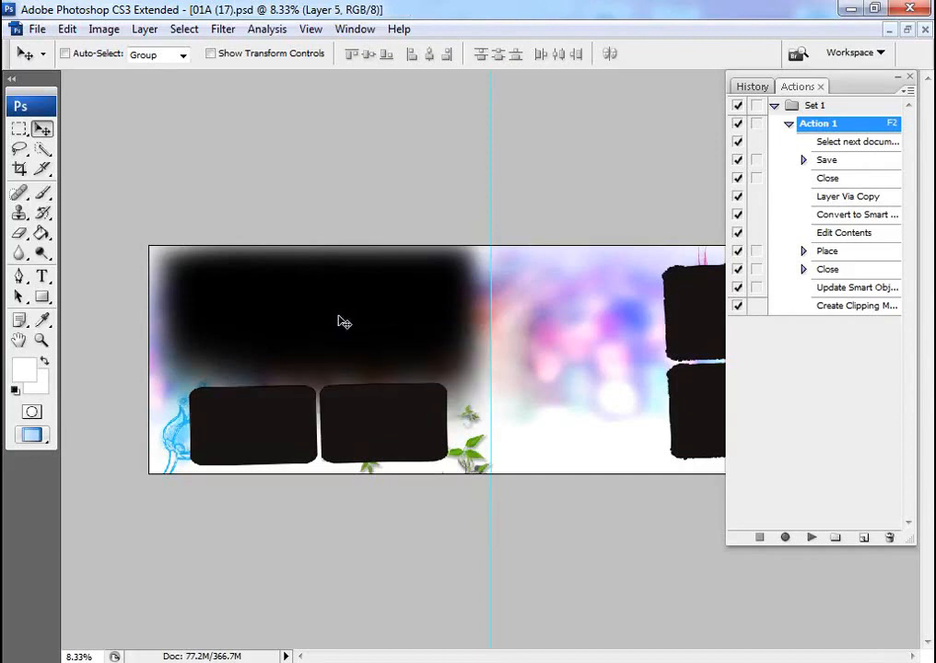
right_click(309, 308)
left_click(349, 315)
right_click(313, 293)
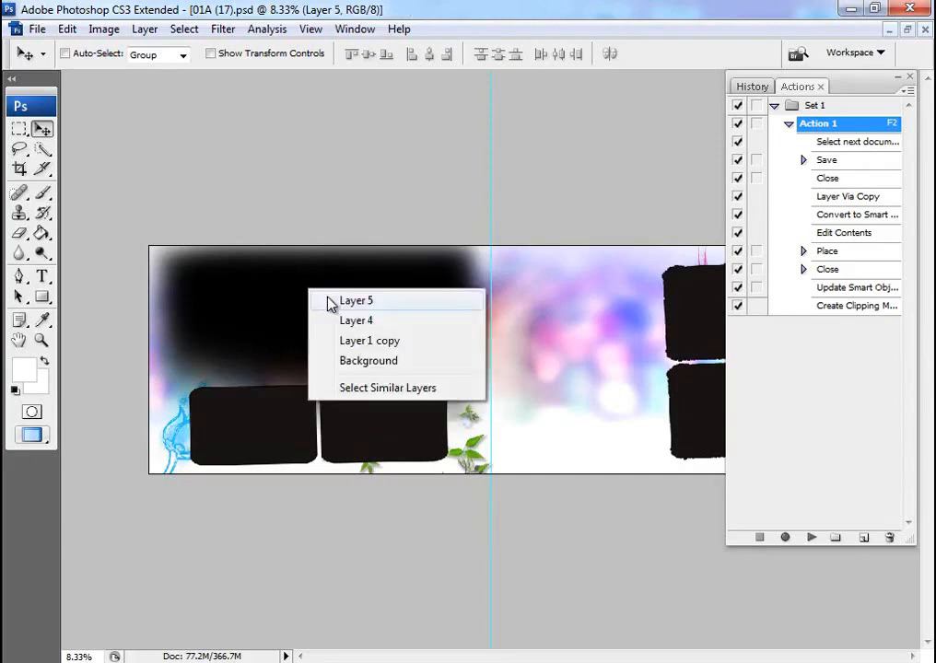
left_click(324, 299)
right_click(306, 290)
left_click(329, 299)
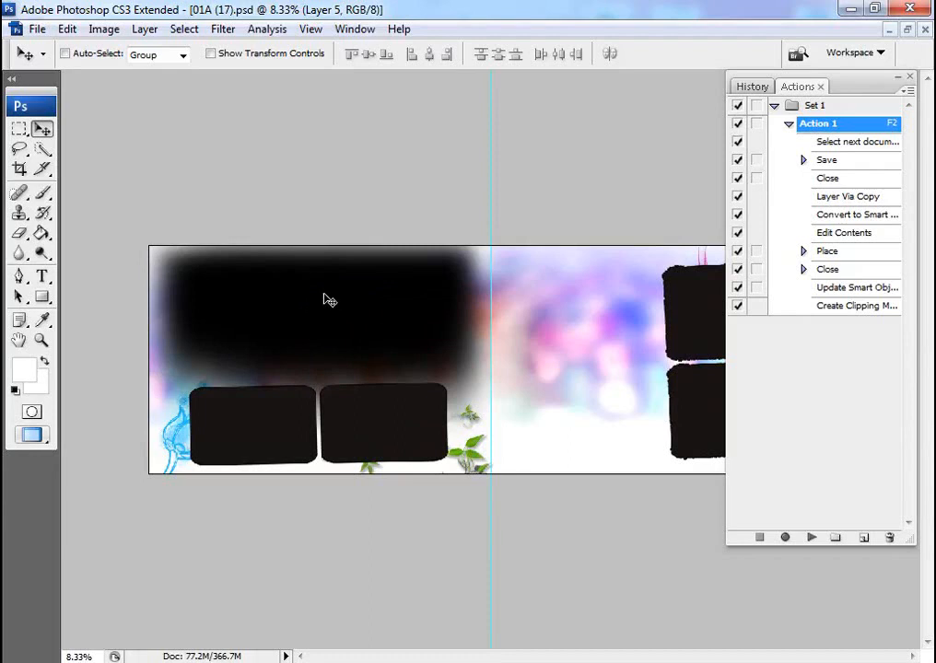
right_click(287, 284)
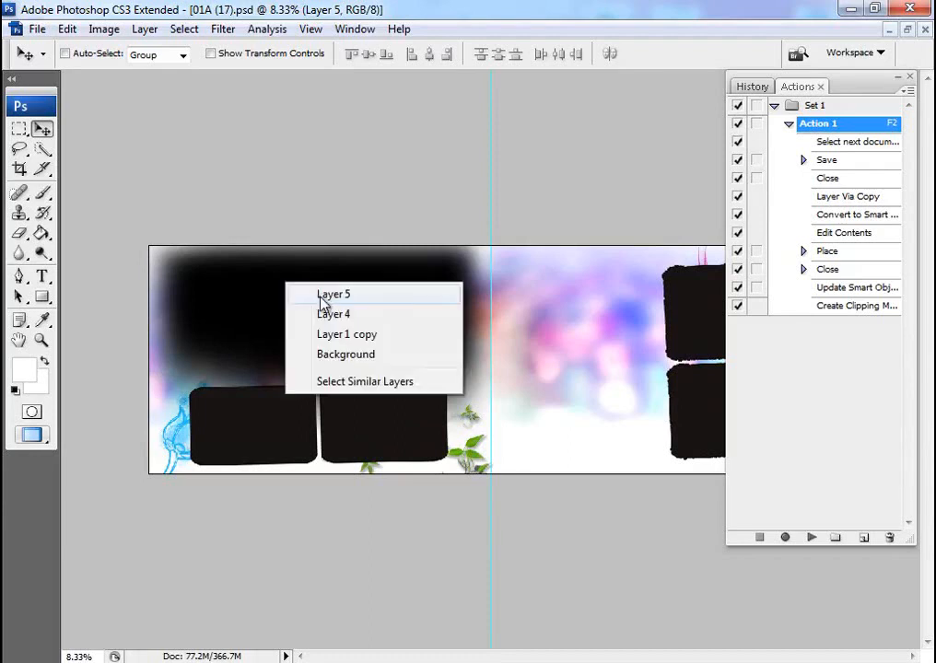
left_click(321, 295)
right_click(310, 290)
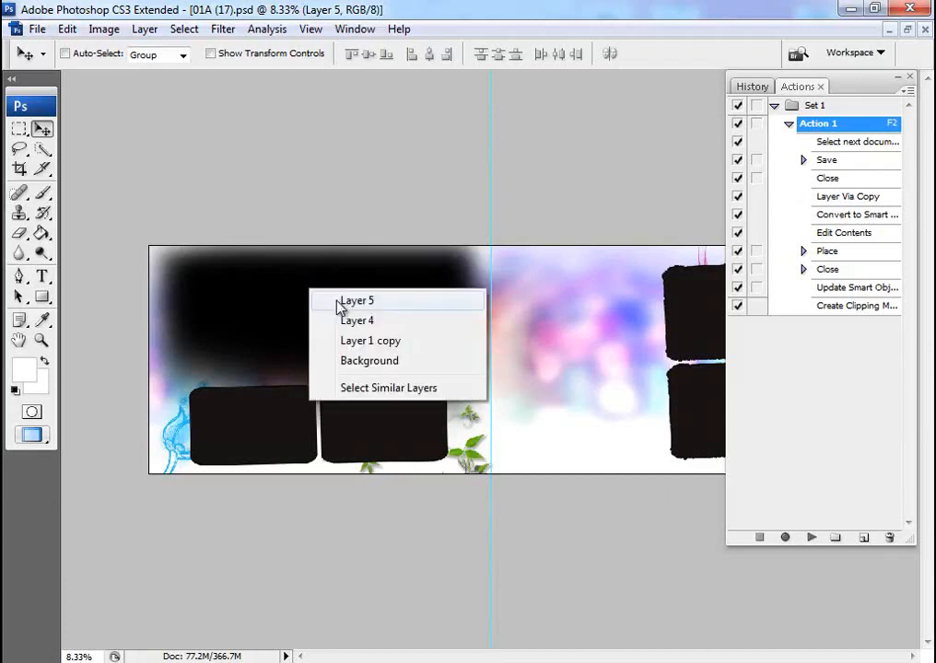
left_click(341, 302)
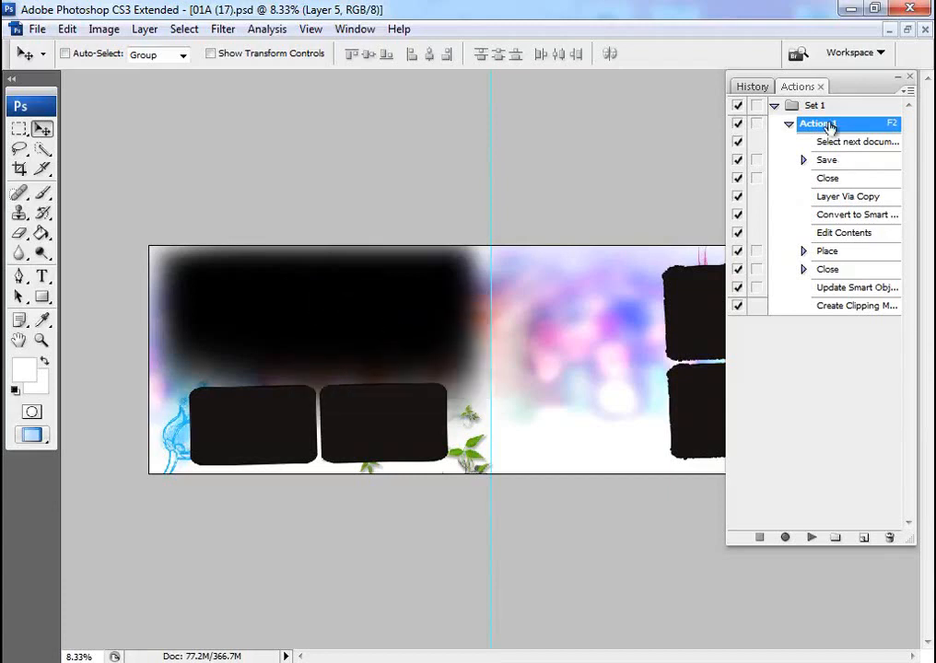
left_click(810, 538)
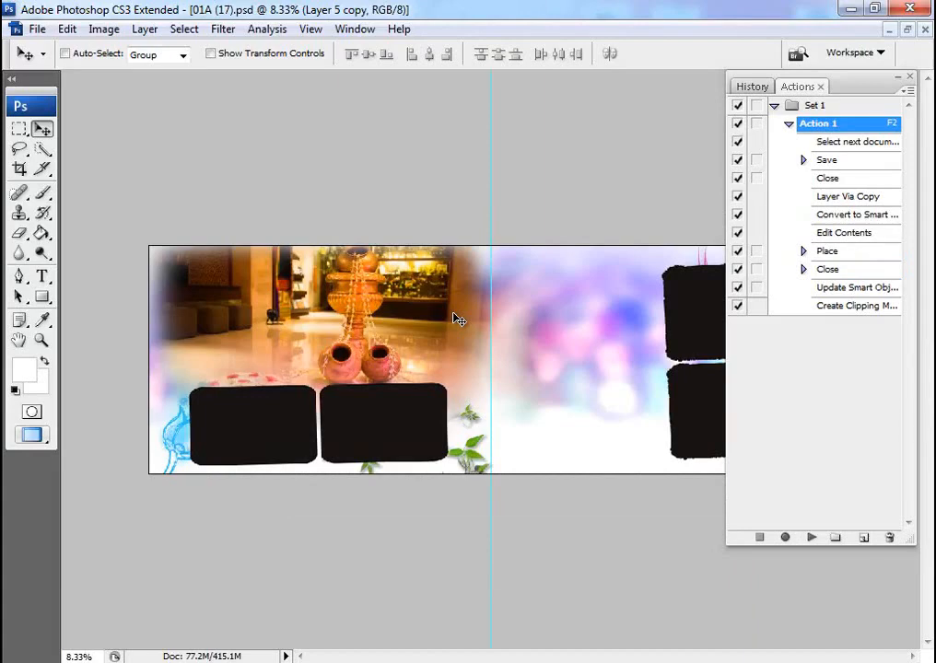
- Select Layer 6, the left small rounded frame below the large photo, and play Action 1 to fill it
right_click(251, 428)
left_click(286, 437)
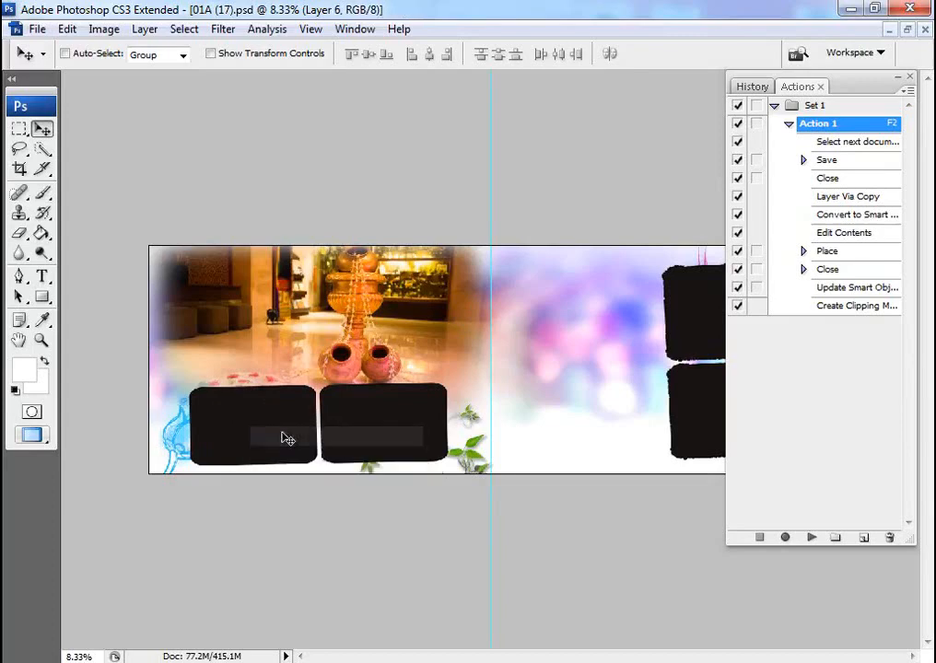
left_click(812, 537)
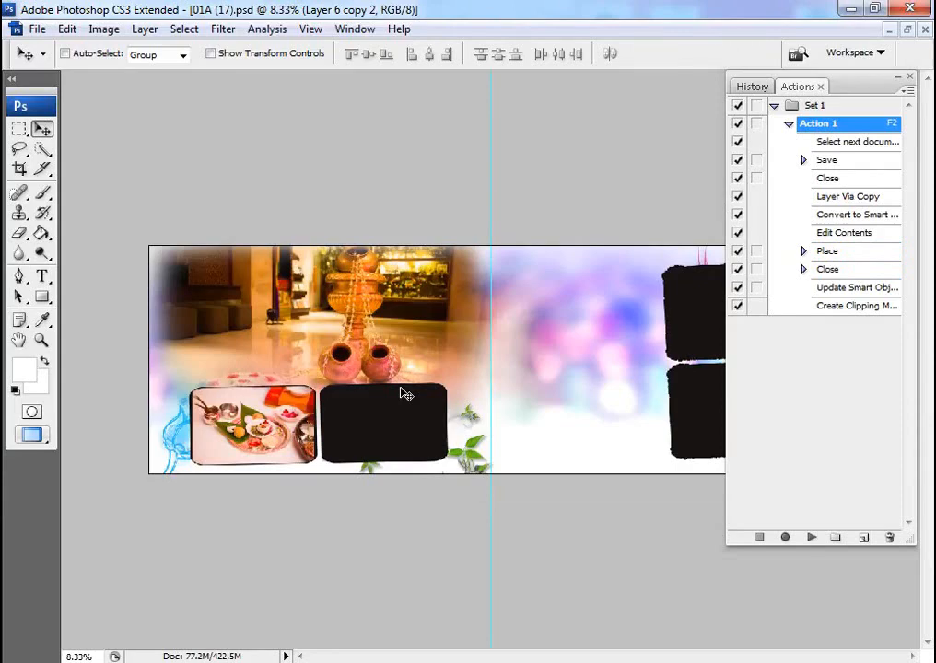
- Select Layer 6 copy, the second small rounded frame below the large photo, and play Action 1 to fill it
right_click(367, 420)
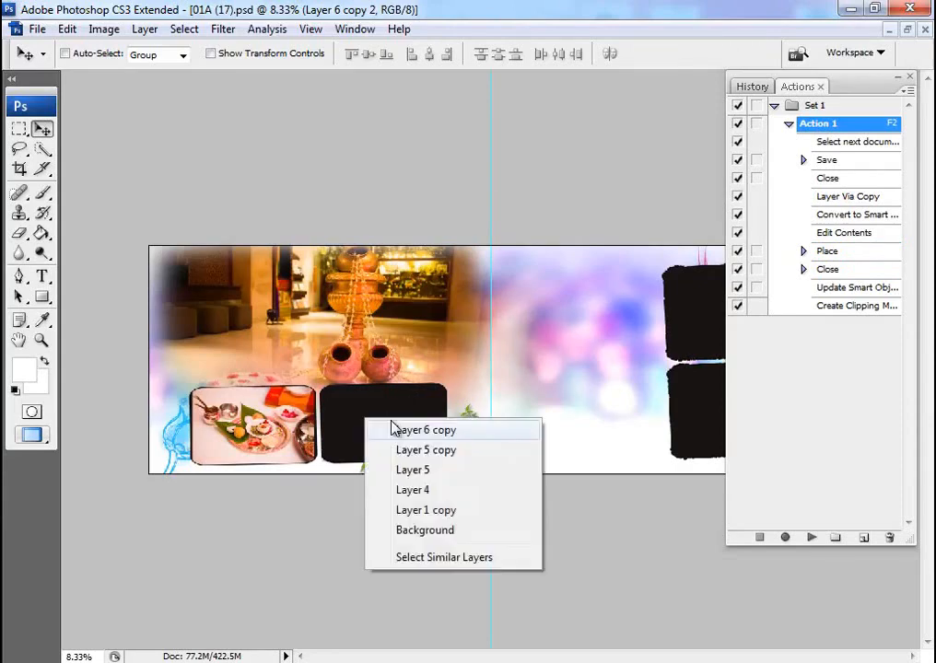
left_click(405, 431)
left_click(810, 537)
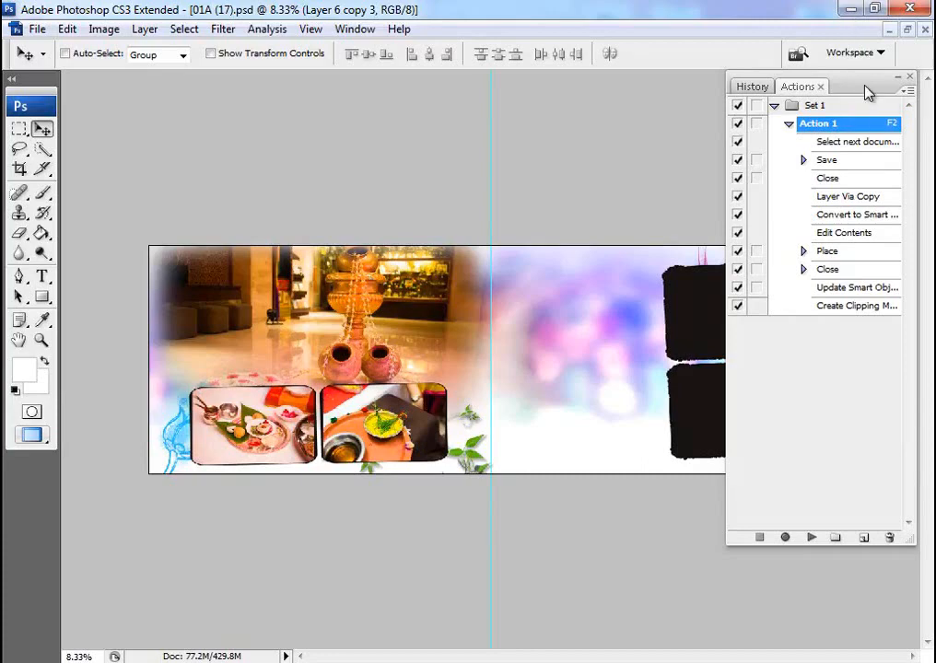
- Move the Actions palette off the right page, select its upper frame, Layer 10, and play Action 1 to fill it
left_click_drag(866, 92, 442, 102)
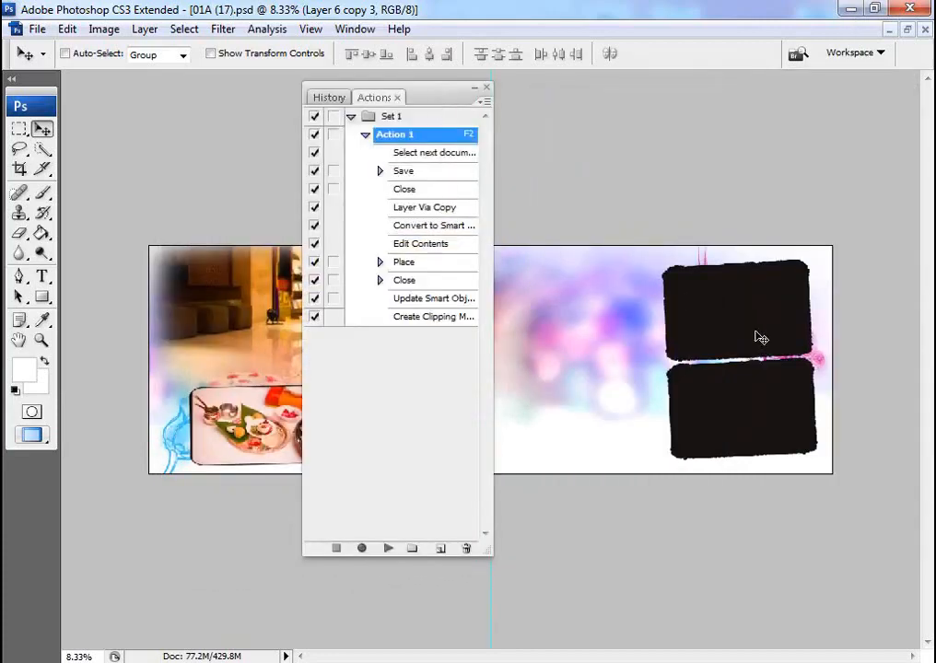
right_click(724, 292)
left_click(748, 299)
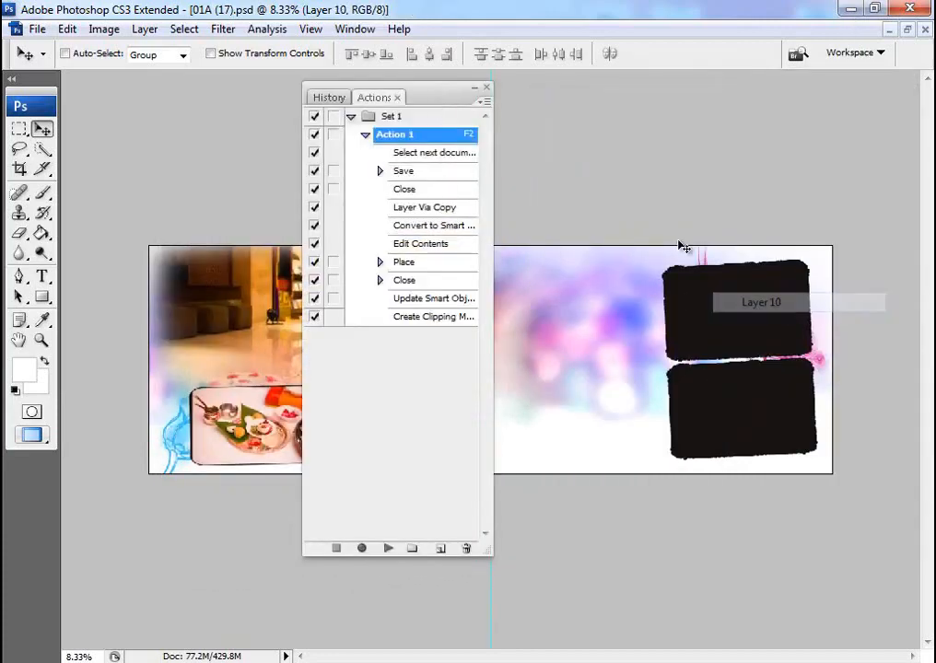
left_click(377, 548)
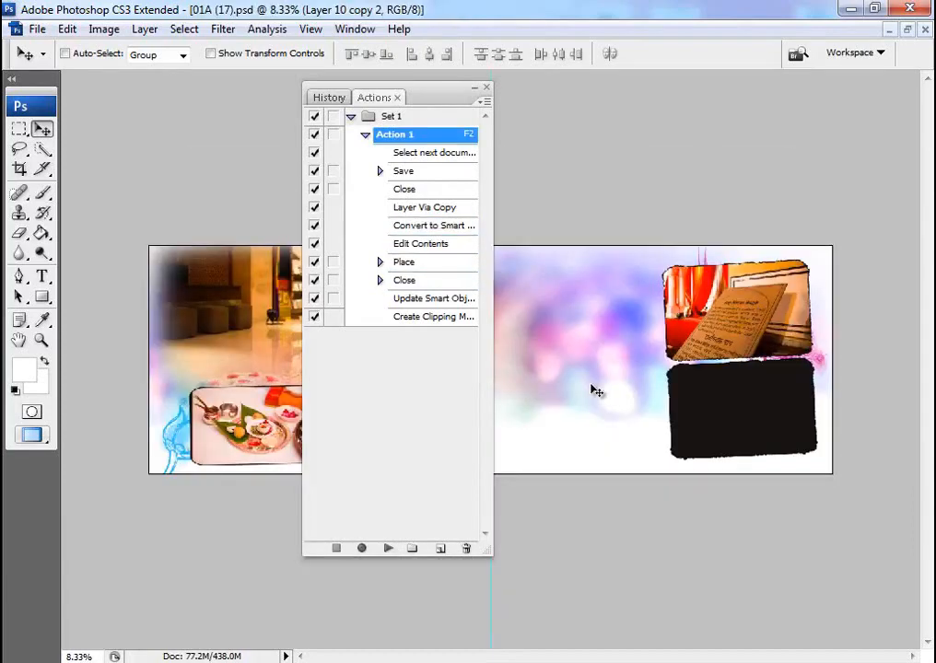
- Select Layer 10 copy, the lower black frame on the right page, and play Action 1 to fill it
right_click(725, 405)
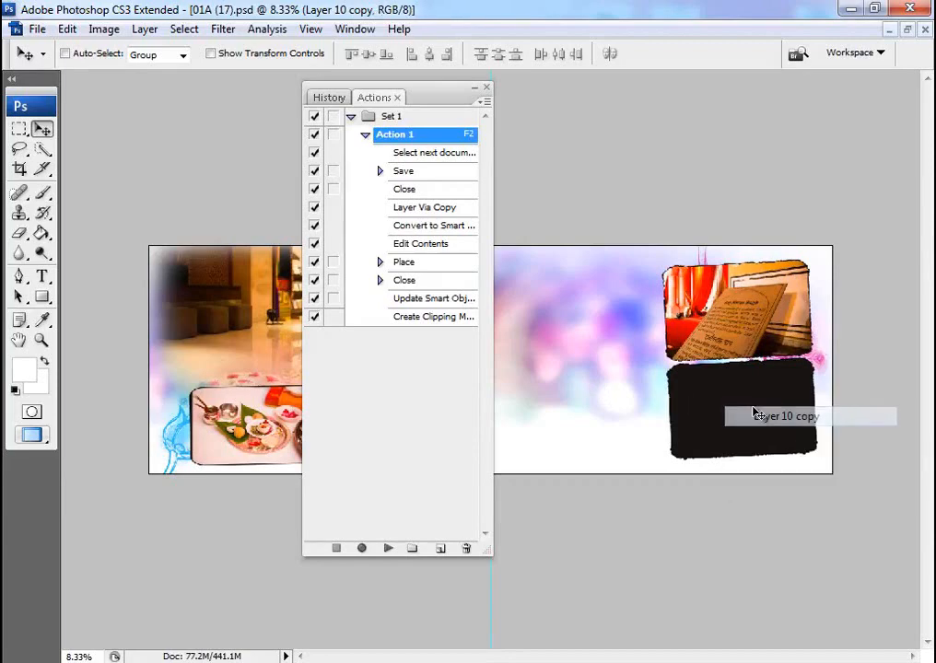
left_click(737, 413)
left_click(387, 548)
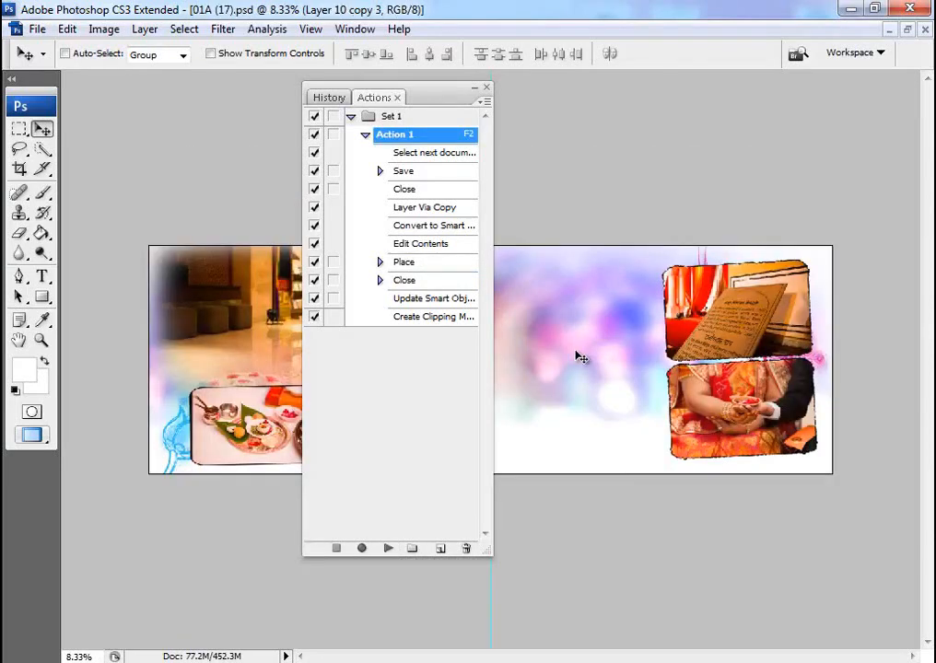
- Hide the Actions palette and close 01A (17).psd without saving the changes
left_click(486, 88)
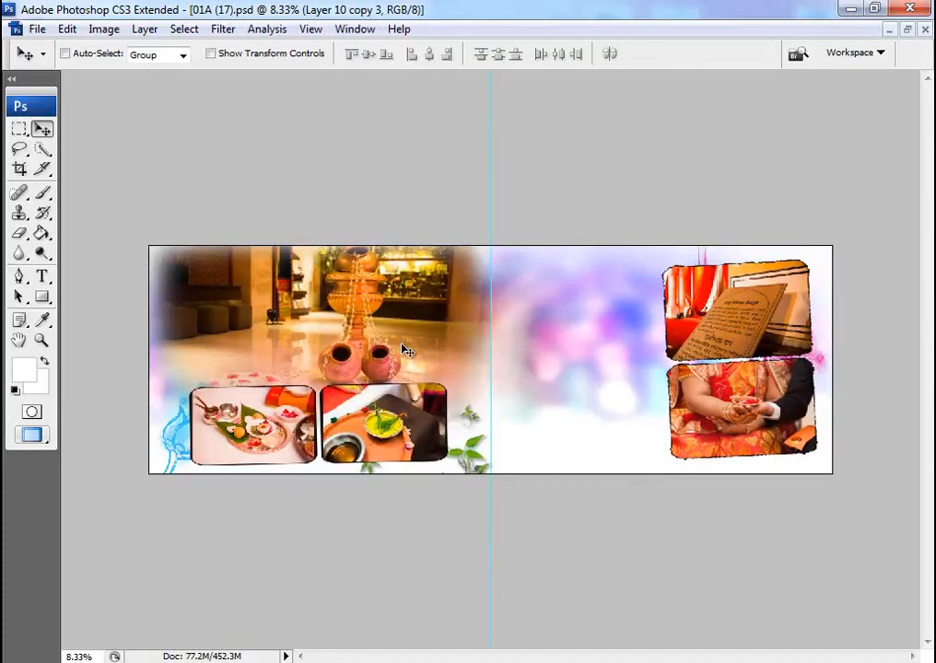
key("ctrl+w")
key("Tab")
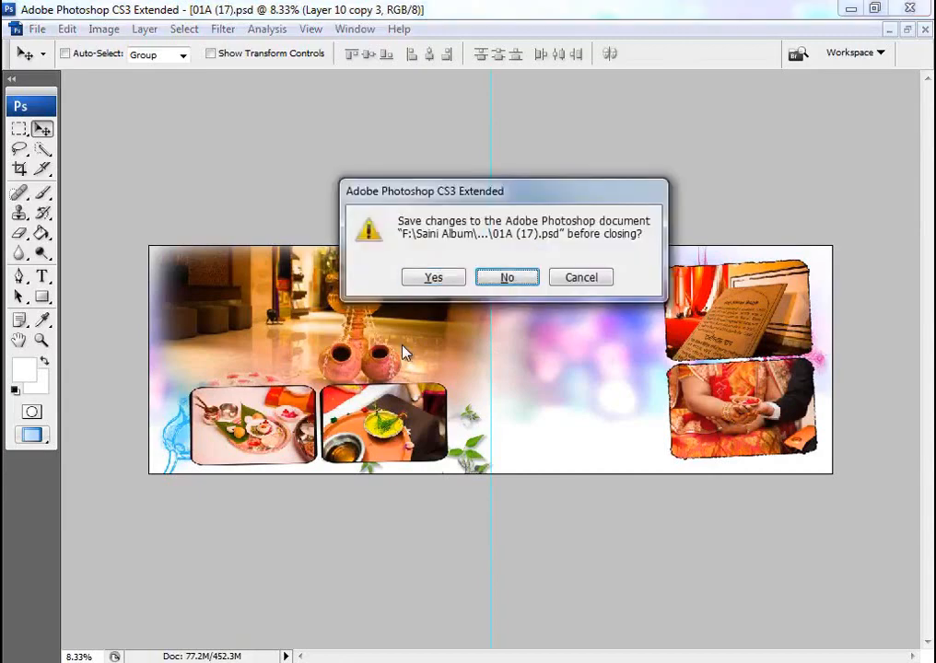
key("Return")
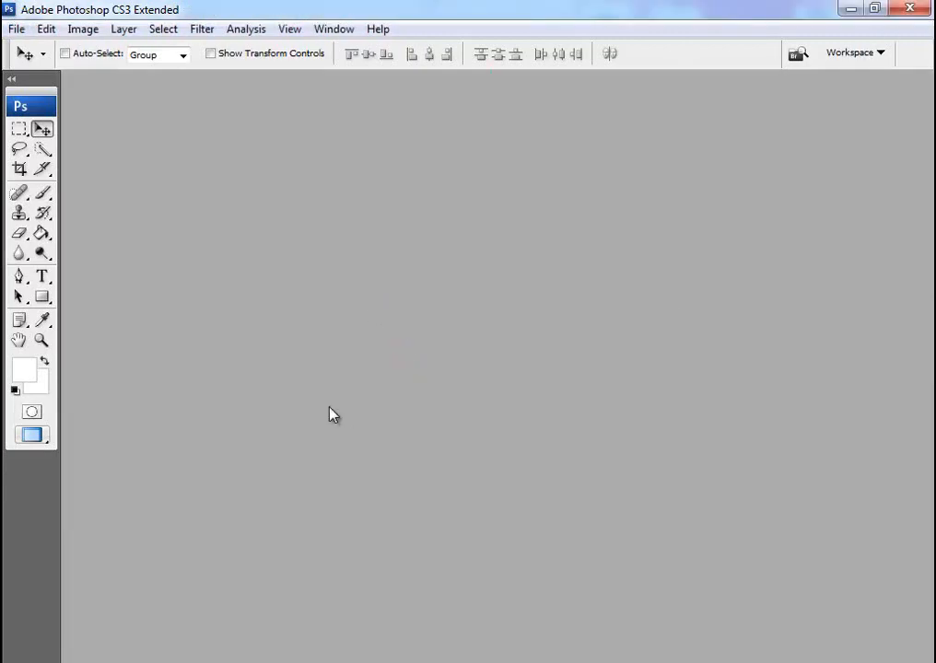
- Switch to Bridge and open the album template 01A (8).psd in Photoshop
left_click(194, 661)
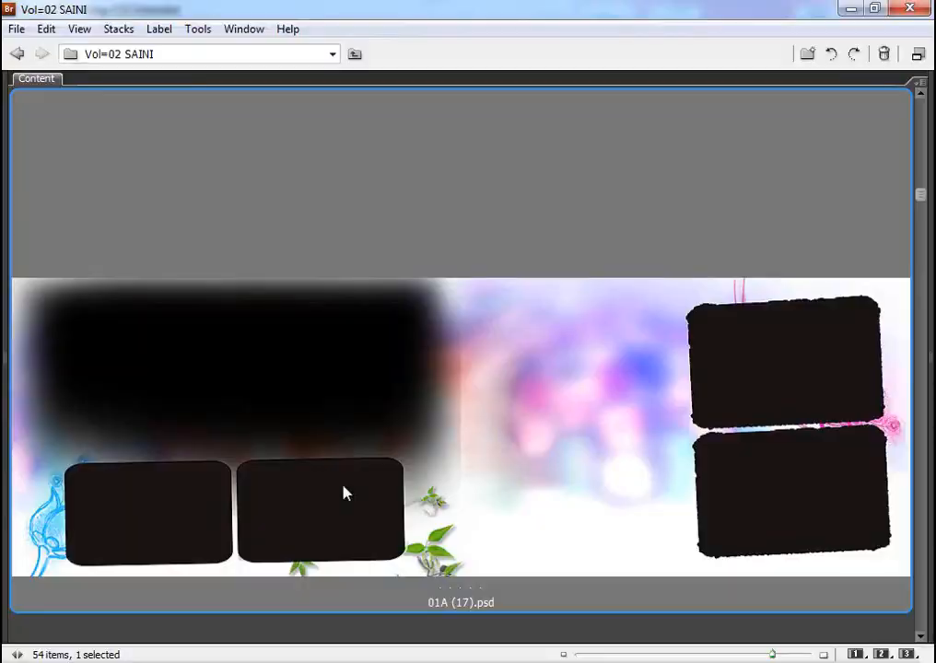
scroll(309, 473, "down", 1)
scroll(312, 479, "up", 14)
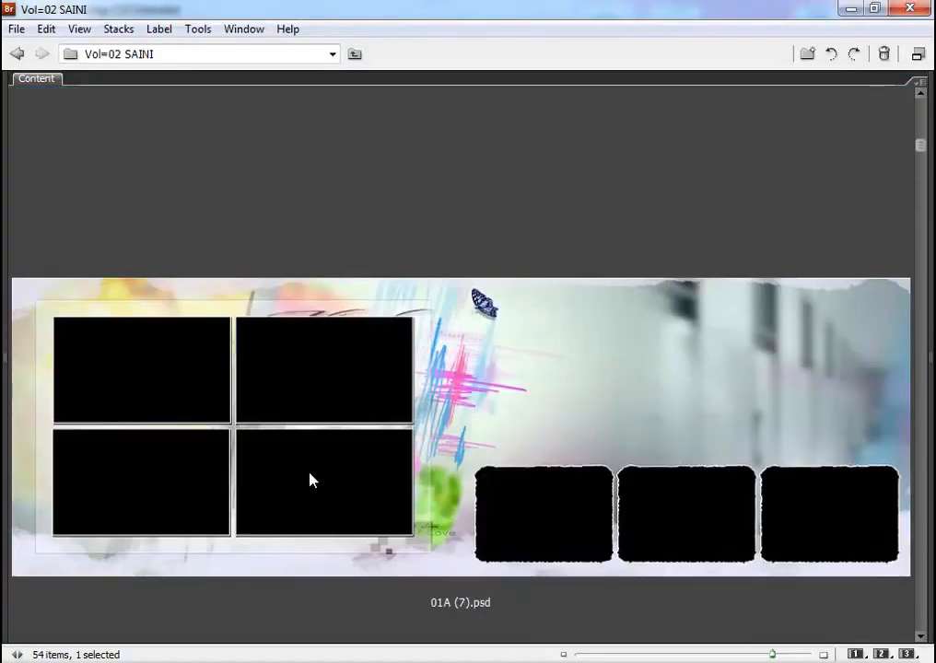
scroll(310, 479, "down", 1)
double_click(284, 396)
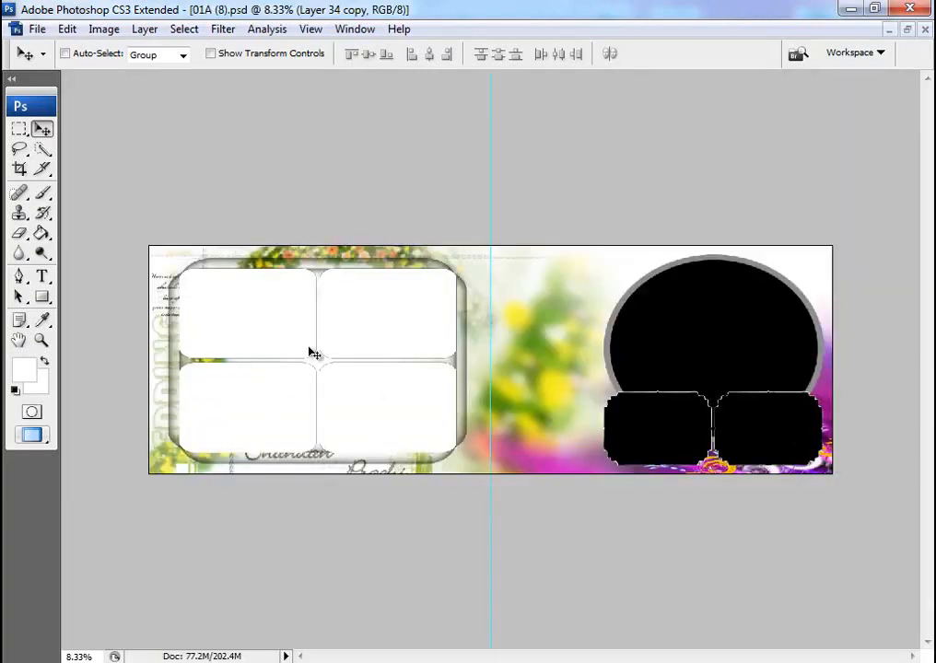
- Switch to Windows Explorer and open photos 443B6505, 443B6689, 443B8604, 443B8631, 443B8992, 443B9089 and 443B9944 copy together in Photoshop
key("alt+Tab")
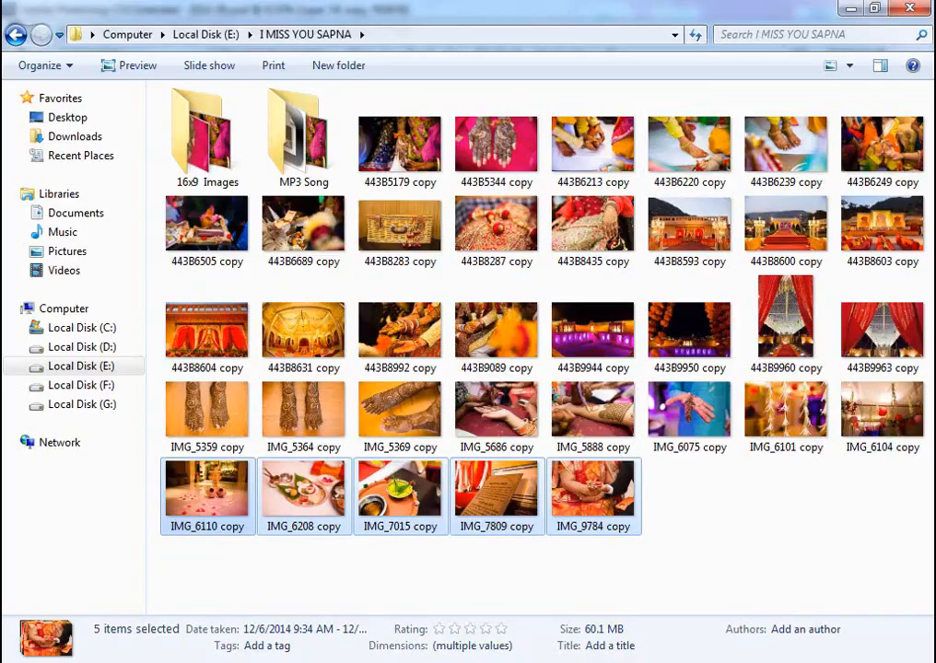
left_click(428, 339)
left_click(231, 224)
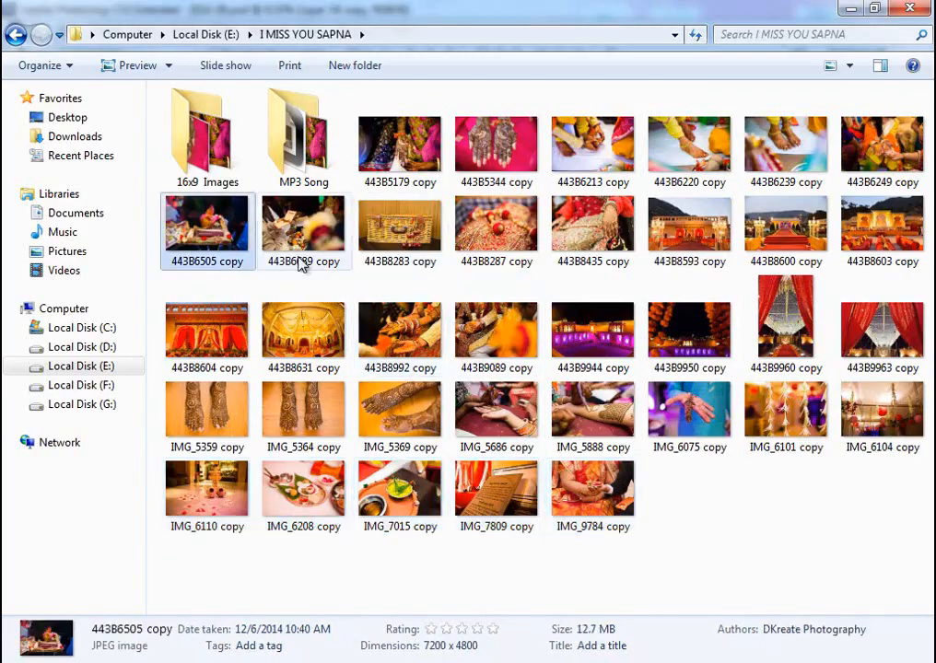
left_click(303, 249, "ctrl")
left_click(206, 332, "ctrl")
left_click(303, 331, "ctrl")
left_click(399, 332, "ctrl")
left_click(496, 331, "ctrl")
left_click(571, 358, "ctrl")
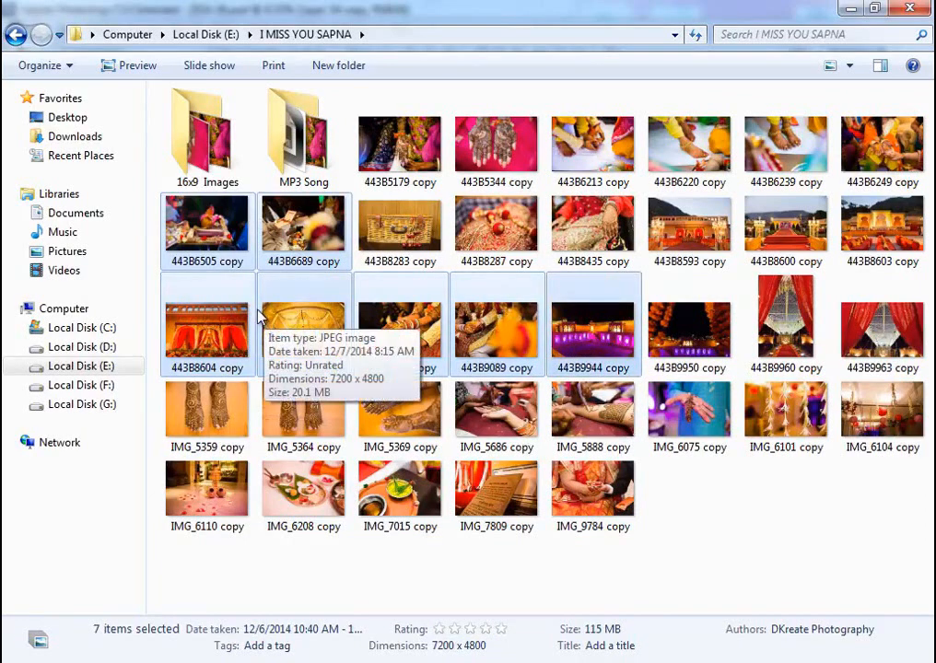
left_click_drag(224, 284, 446, 458)
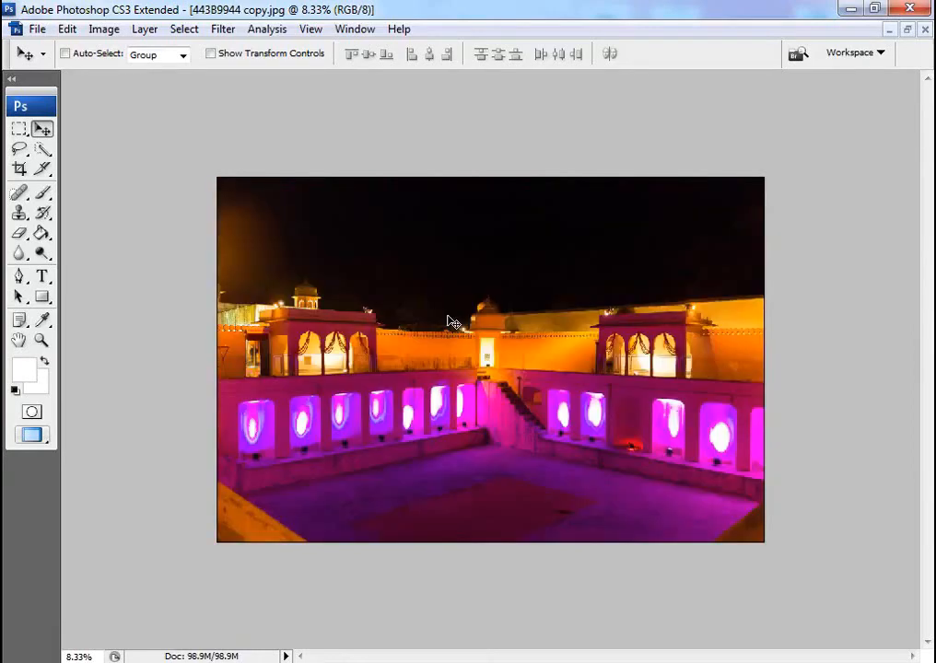
- Return to 01A (8).psd and show the Actions palette, placed clear of the left page's white frames
key("ctrl+Tab")
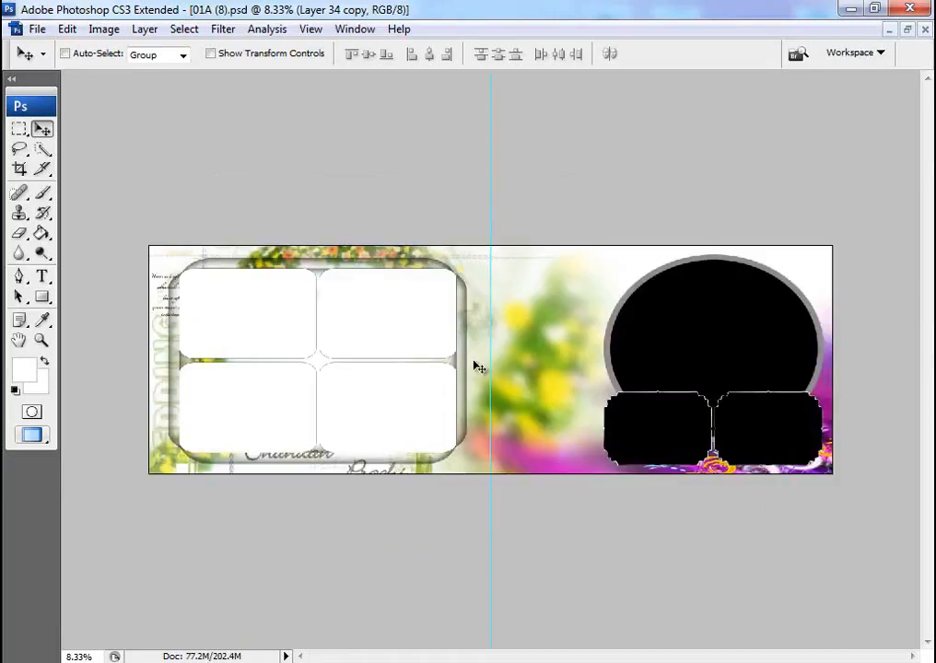
left_click(355, 29)
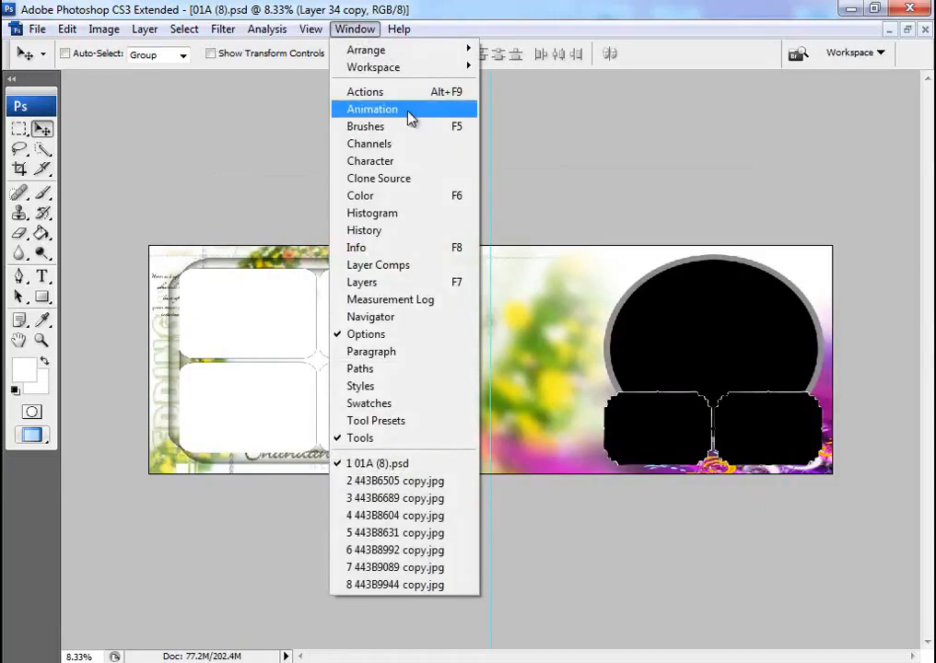
left_click(368, 93)
left_click_drag(419, 103, 734, 94)
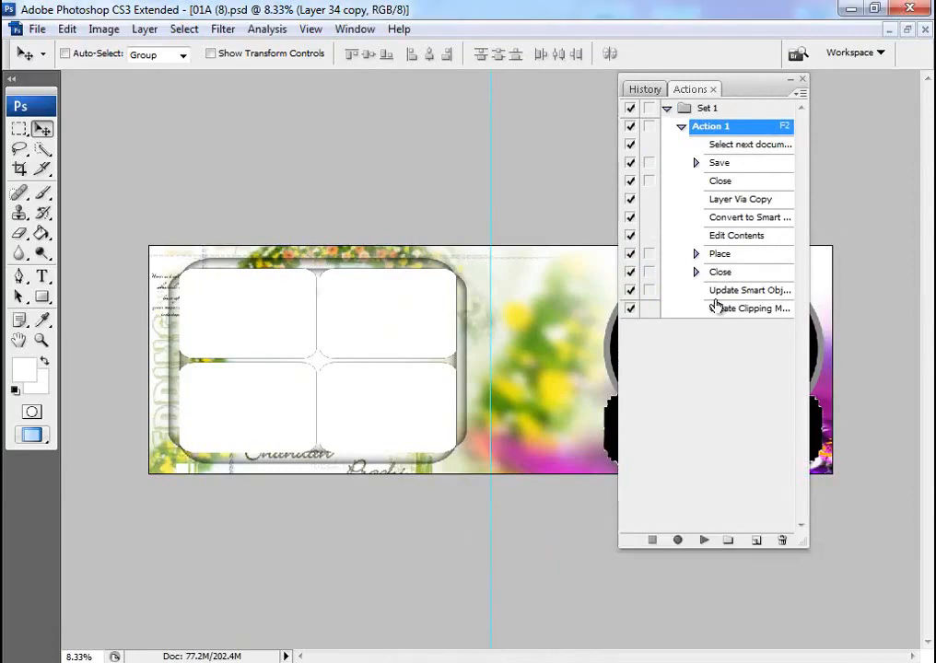
left_click_drag(751, 87, 859, 87)
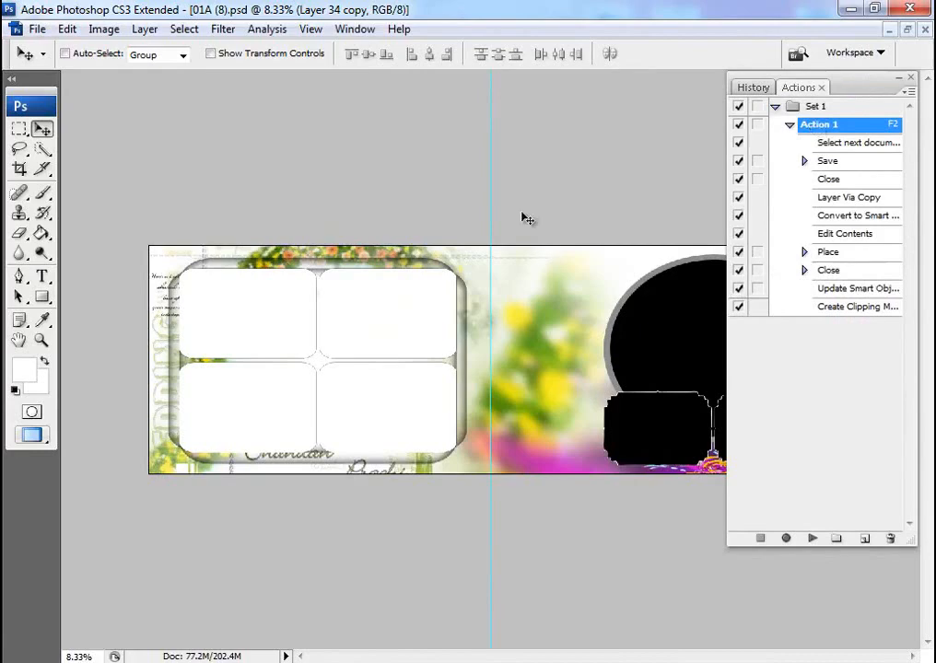
- Select Shape 1, the upper-left white frame, and play Action 1 to fill it with a photo
right_click(226, 314)
left_click(270, 324)
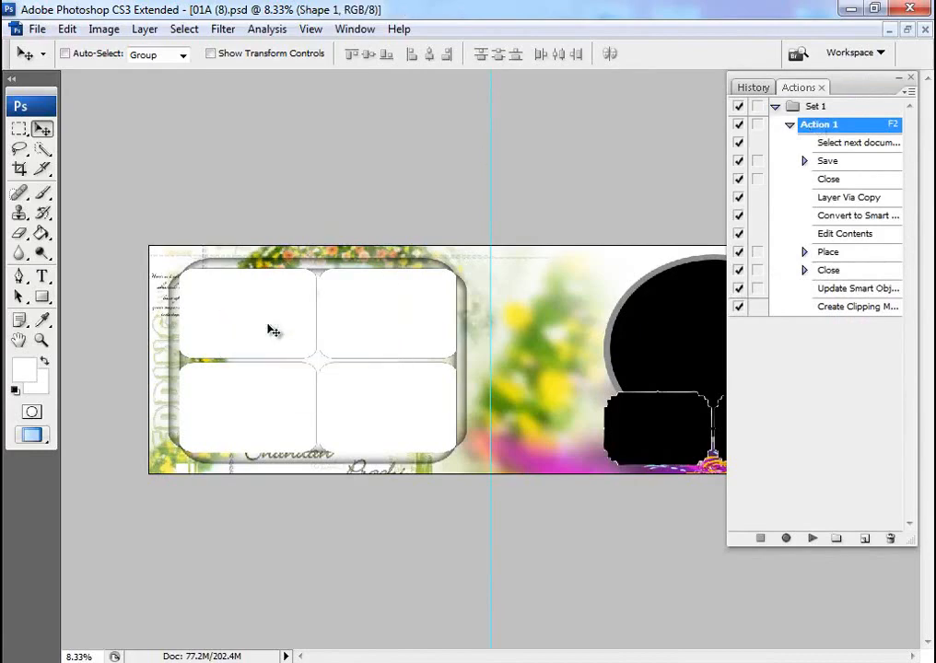
left_click(814, 543)
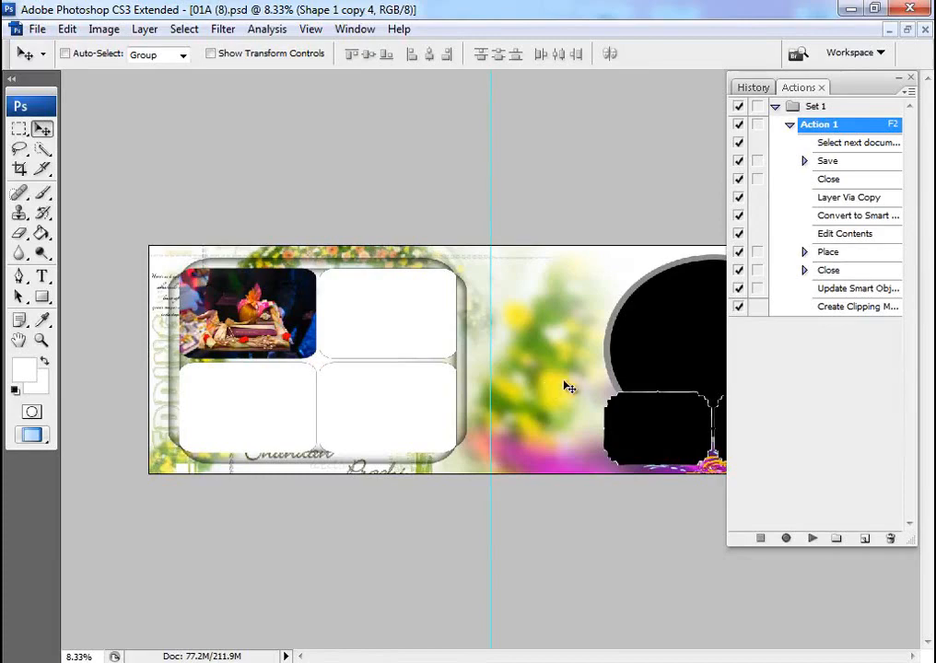
- Select the upper-right white frame on the left page and play Action 1 to fill it
right_click(365, 313)
left_click(391, 321)
left_click(812, 537)
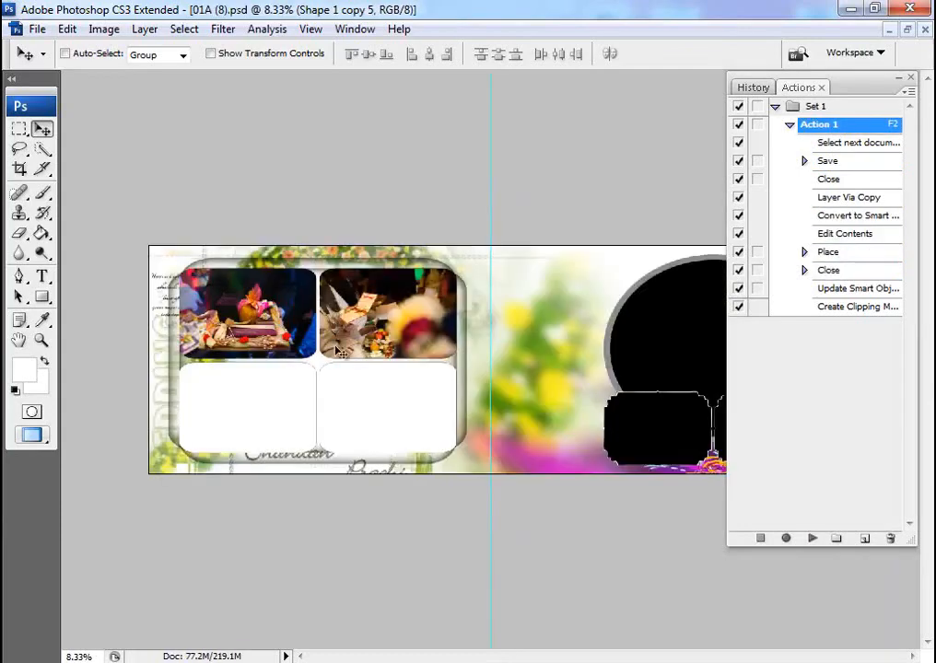
- Play Action 1 on the lower-left white frame and on Shape 1 copy 2, the lower-right one, to fill both
left_click(812, 538)
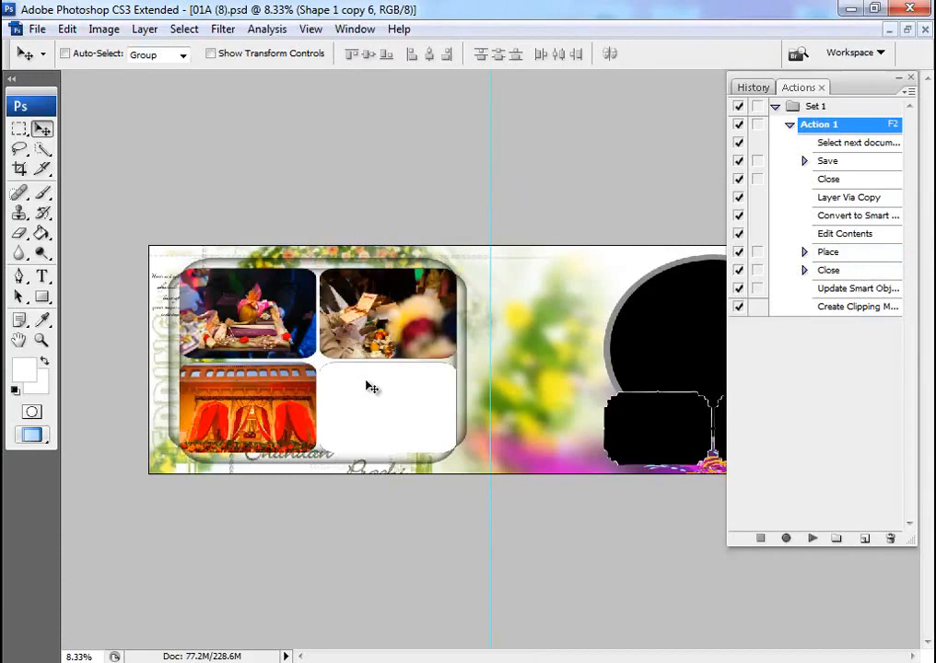
right_click(371, 385)
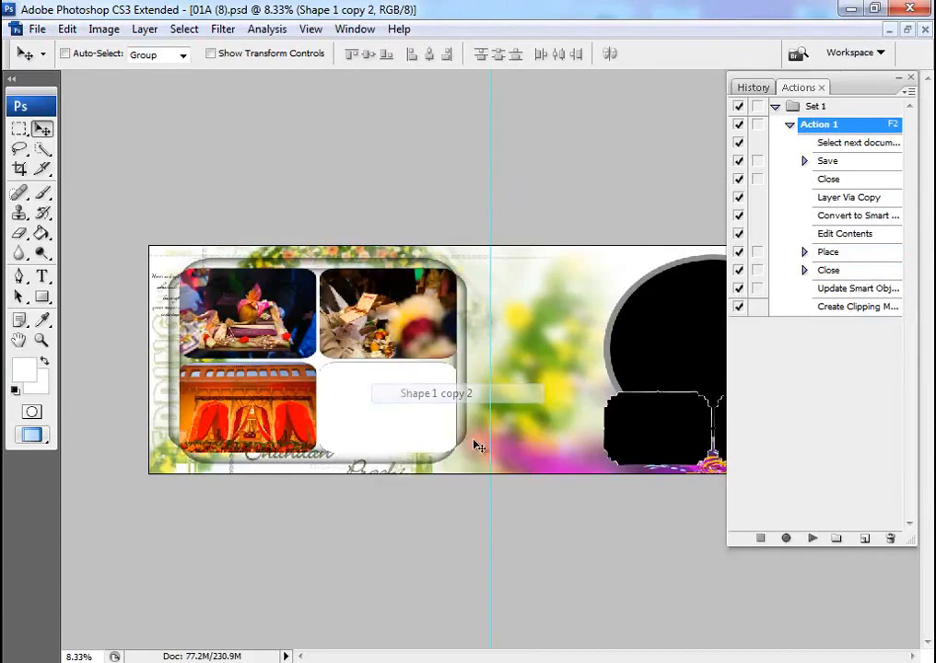
left_click(419, 391)
left_click(812, 538)
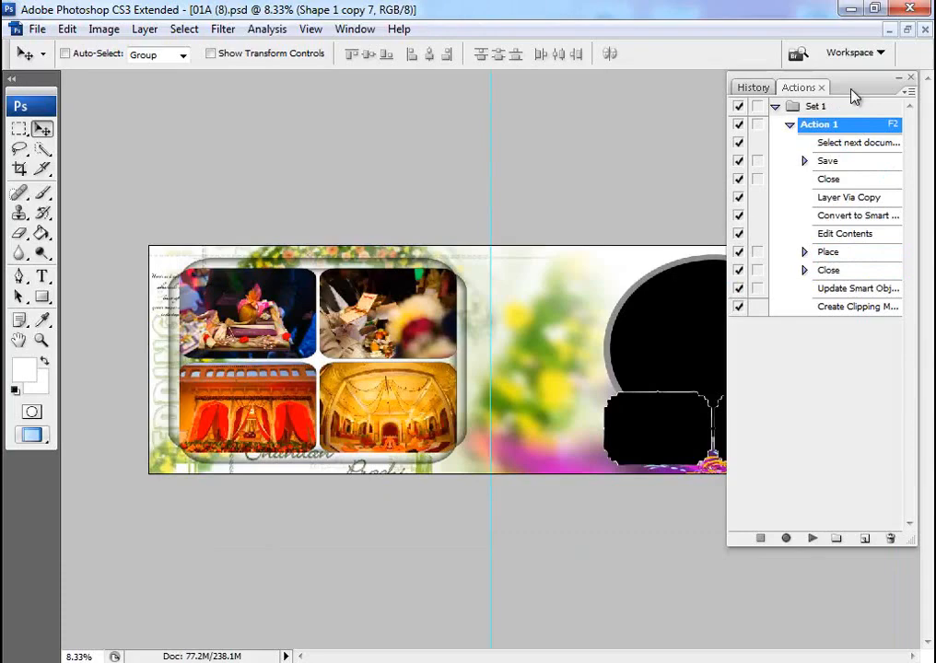
- Move the Actions palette off the right page, select Layer 15, the large oval frame, and play Action 1 to fill it
left_click_drag(855, 96, 211, 115)
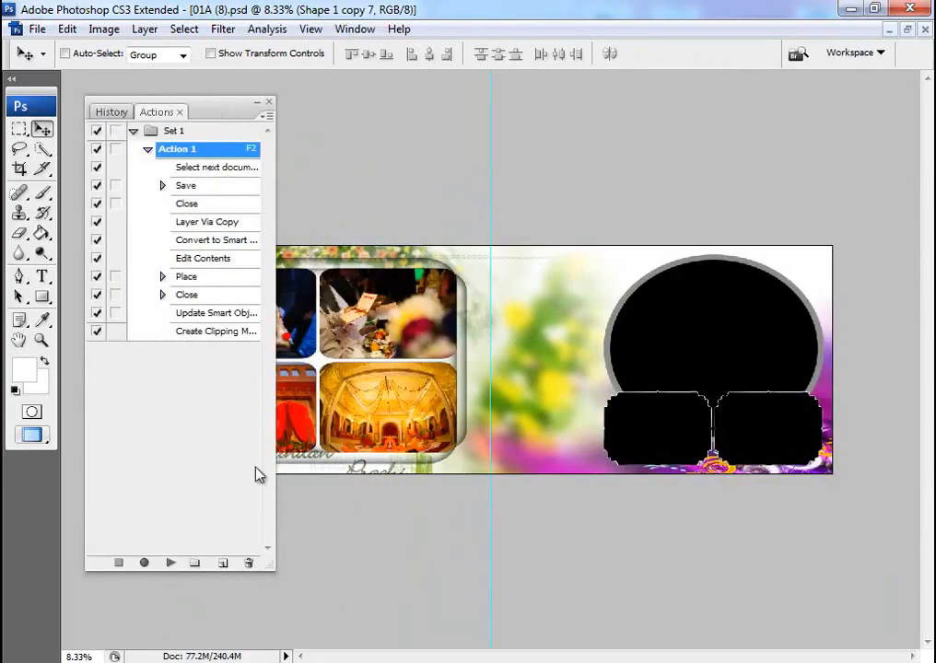
right_click(694, 334)
left_click(728, 334)
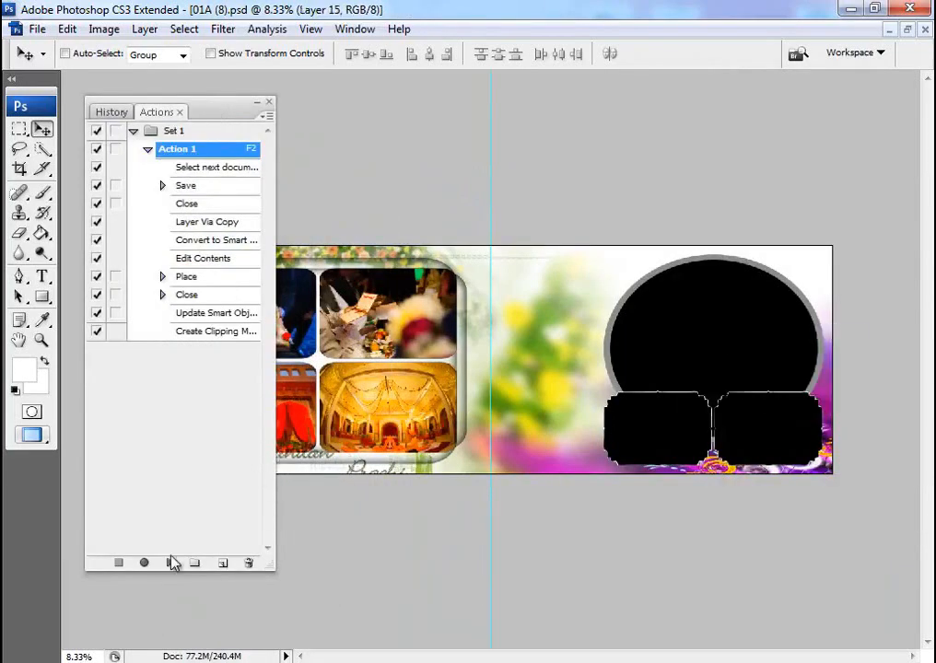
left_click(170, 561)
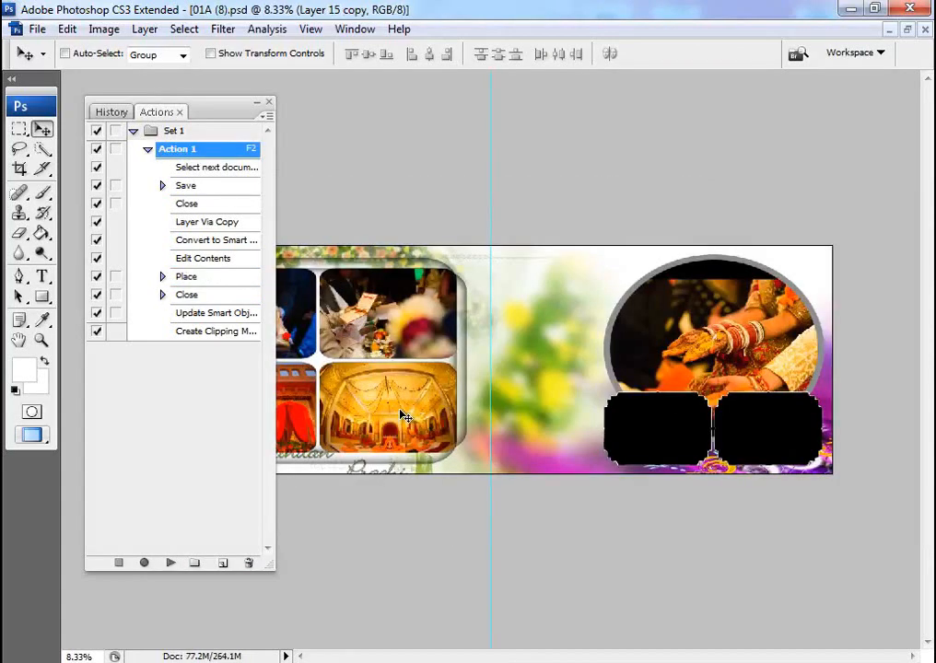
- Select Layer 16, the left small black frame below the oval, and play Action 1 to fill it
right_click(657, 431)
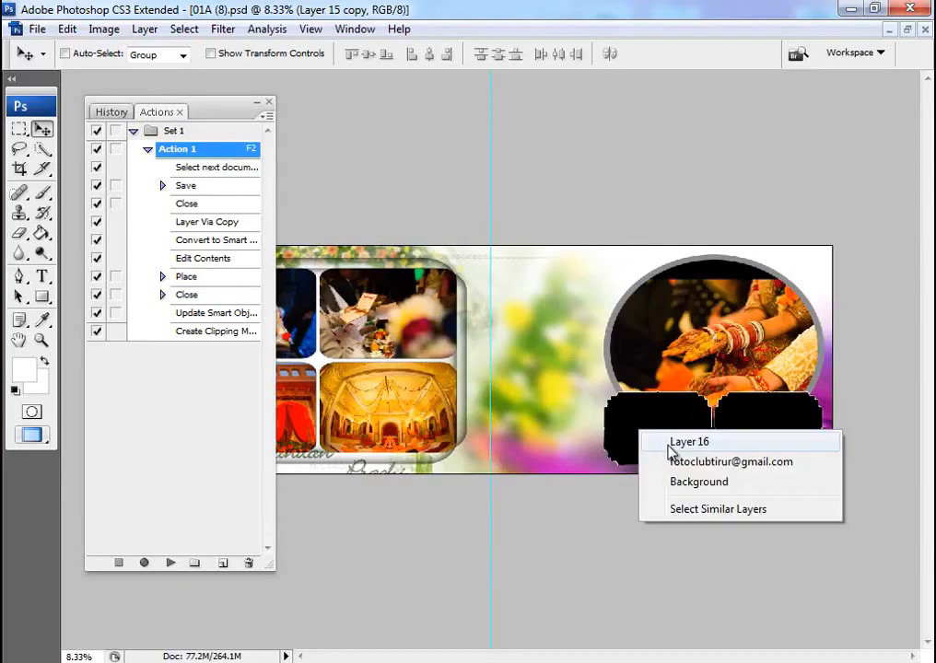
left_click(686, 442)
left_click(170, 562)
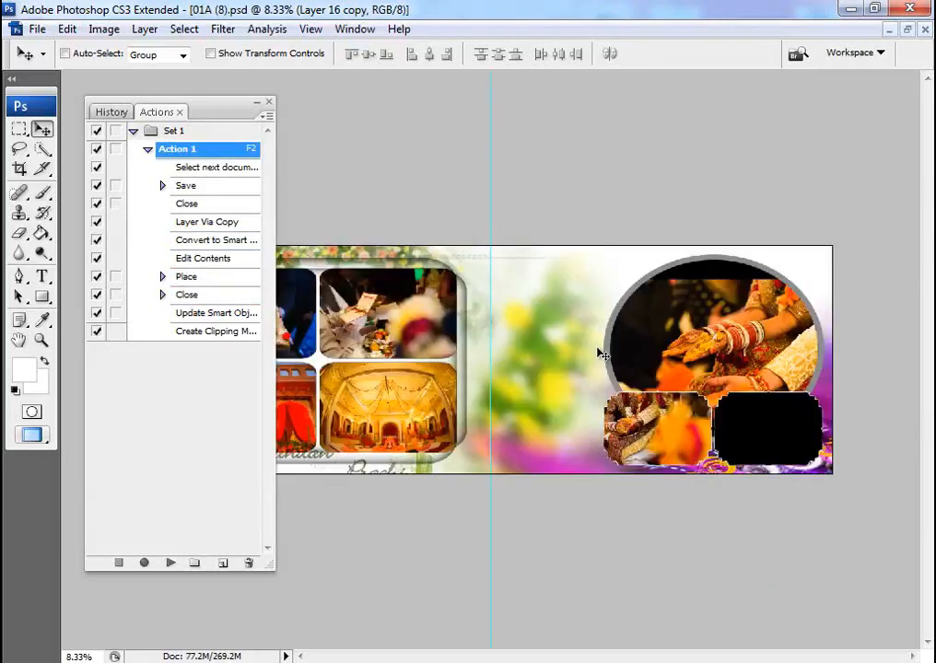
- Select Layer 34 copy, the right small frame below the oval, play Action 1 to fill it, and hide the Actions palette
right_click(705, 434)
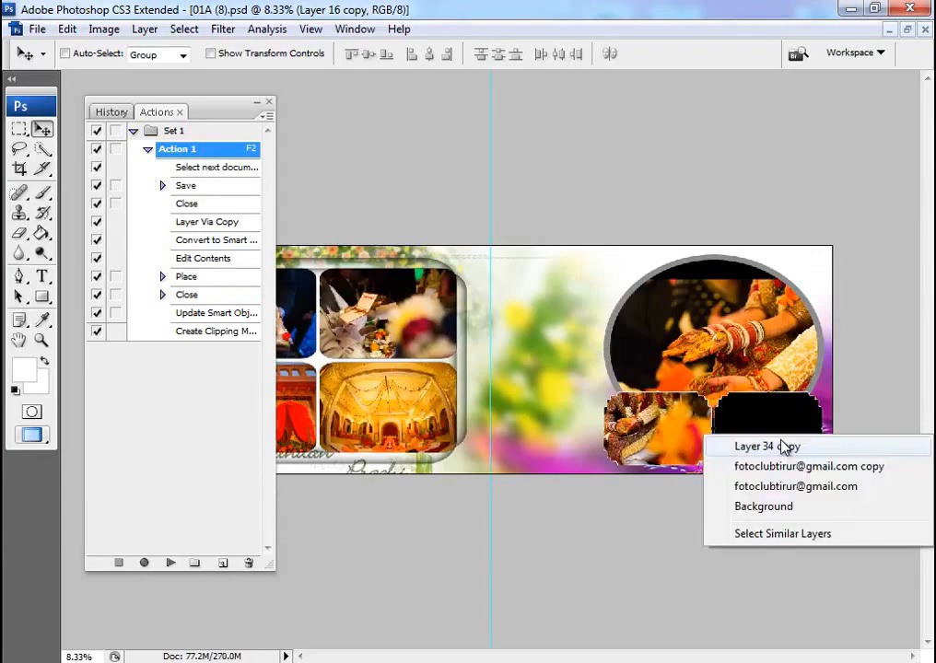
left_click(783, 446)
left_click(168, 562)
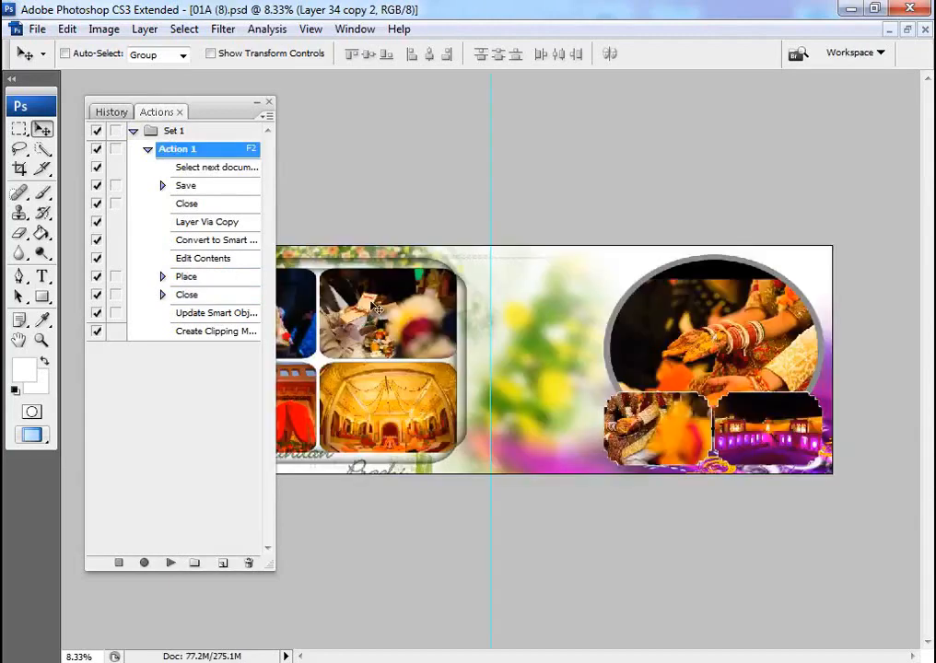
left_click(268, 101)
- Select Layer 15 copy, the photo in the oval frame, and enlarge and reposition it to cover the whole oval
key("ctrl+0")
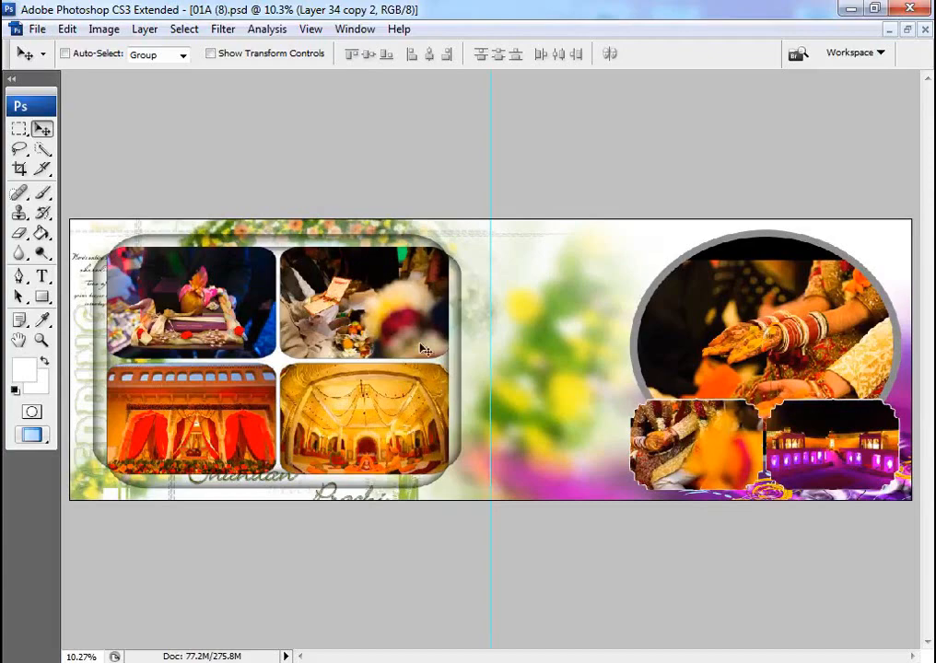
right_click(707, 339)
left_click(770, 348)
mouse_move(765, 346)
left_mouse_down()
mouse_move(723, 294)
mouse_move(766, 349)
left_mouse_up()
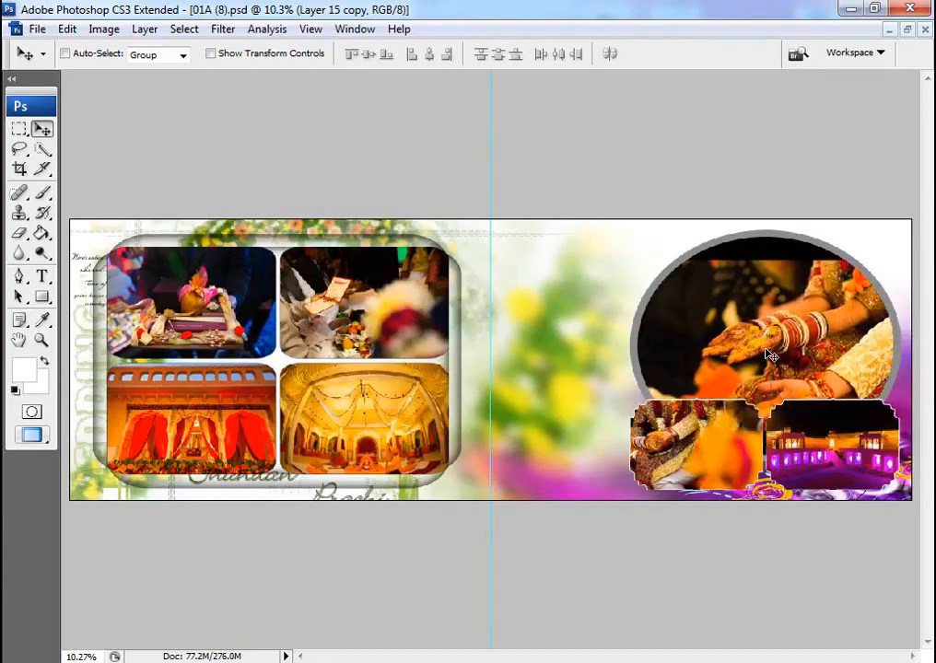
key("ctrl+t")
left_click_drag(650, 251, 475, 150)
mouse_move(774, 310)
left_mouse_down()
mouse_move(799, 309)
mouse_move(788, 298)
left_mouse_up()
key("Return")
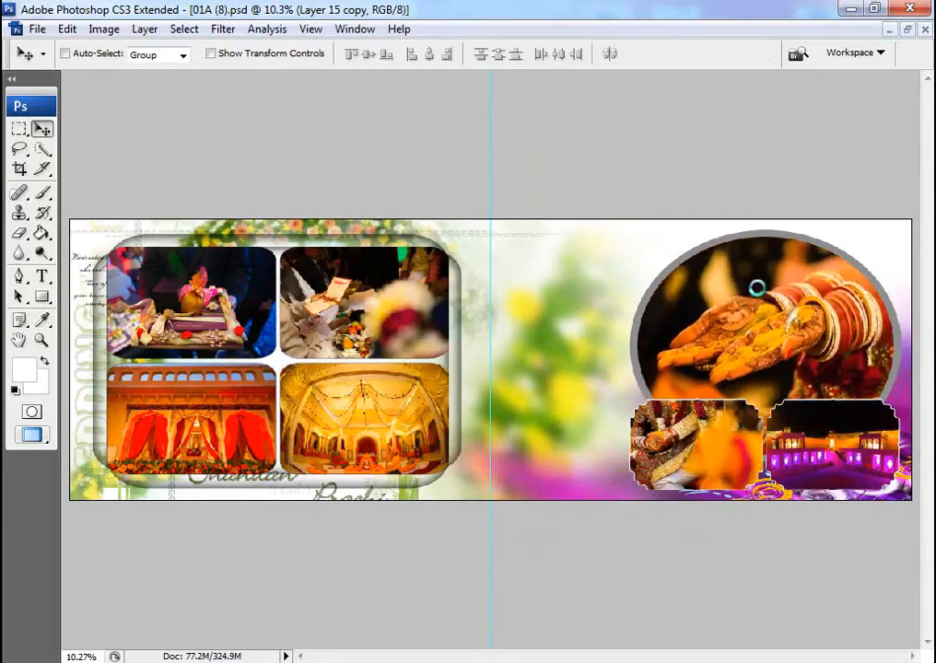
- Select Shape 1 copy 4, the photo in the upper-left frame, and scale it proportionally to about 125.9% around its centre
right_click(160, 271)
left_click(313, 314)
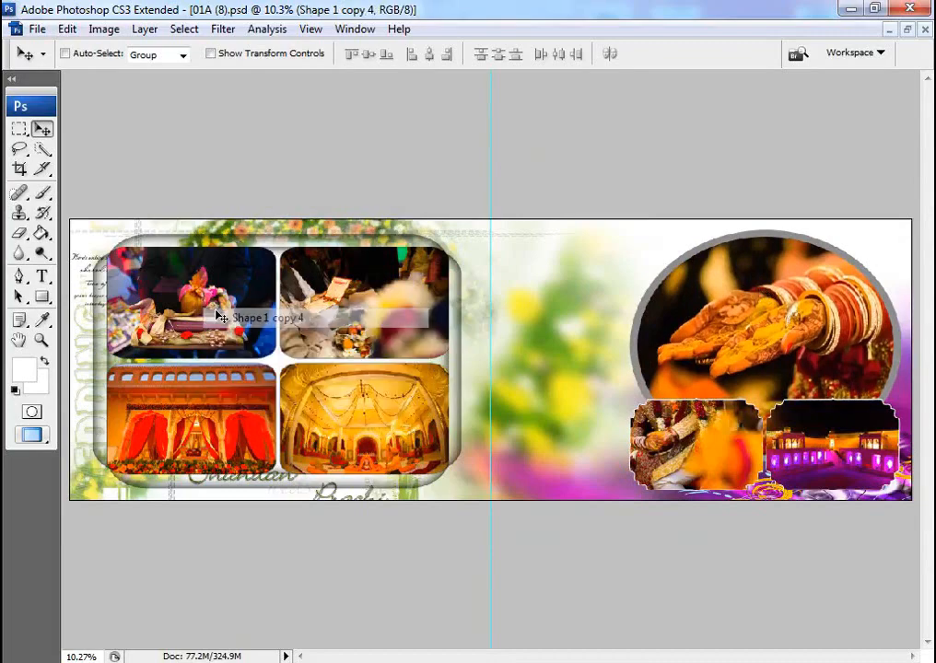
key("ctrl+t")
left_click_drag(278, 248, 305, 245)
key("Return")
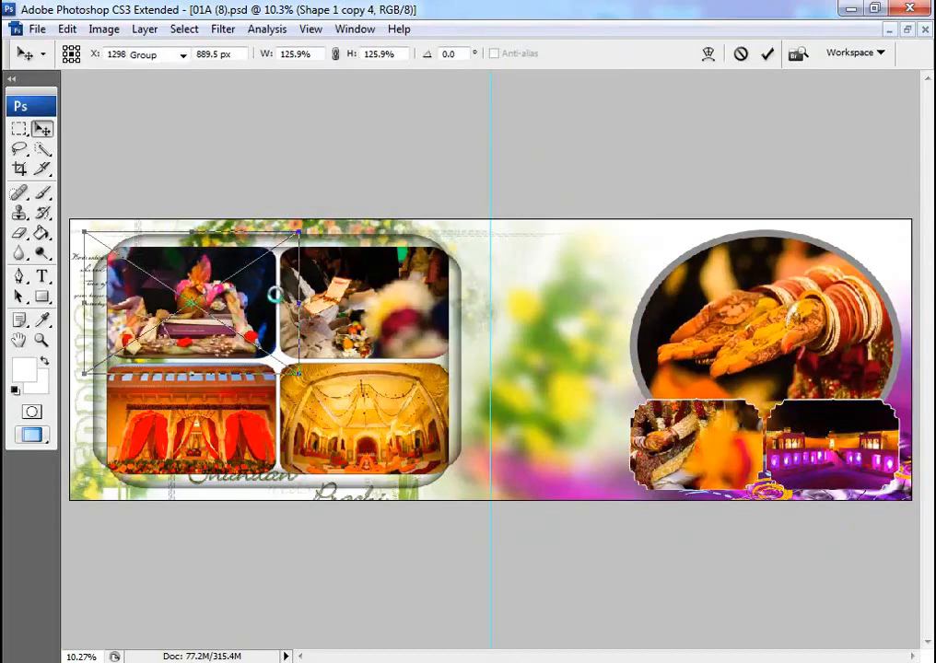
- Select the photo in the lower-right frame of the left page and enlarge it slightly around its centre
right_click(363, 426)
left_click(400, 440)
key("ctrl+t")
left_click_drag(448, 363, 460, 360)
key("Return")
- Select Shape 1 copy 5, the photo in the upper-right frame of the left page, and enlarge it slightly around its centre
right_click(366, 297)
left_click(400, 307)
key("ctrl+t")
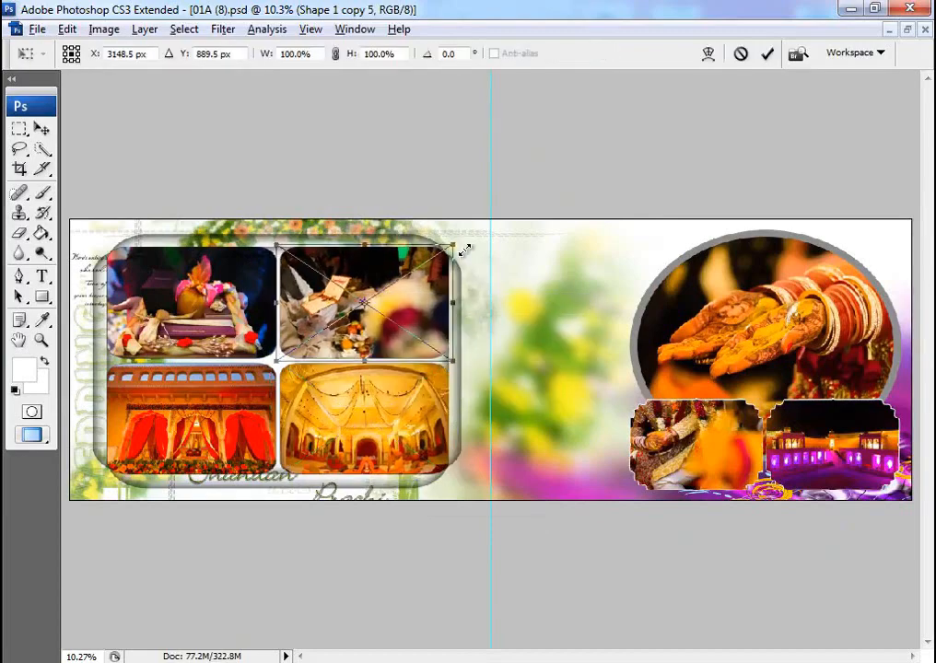
left_click_drag(463, 247, 468, 242)
key("Return")
- Select Shape 1 copy 6, the photo in the lower-left frame, and enlarge it slightly around its centre
right_click(218, 425)
left_click(250, 433)
key("ctrl+t")
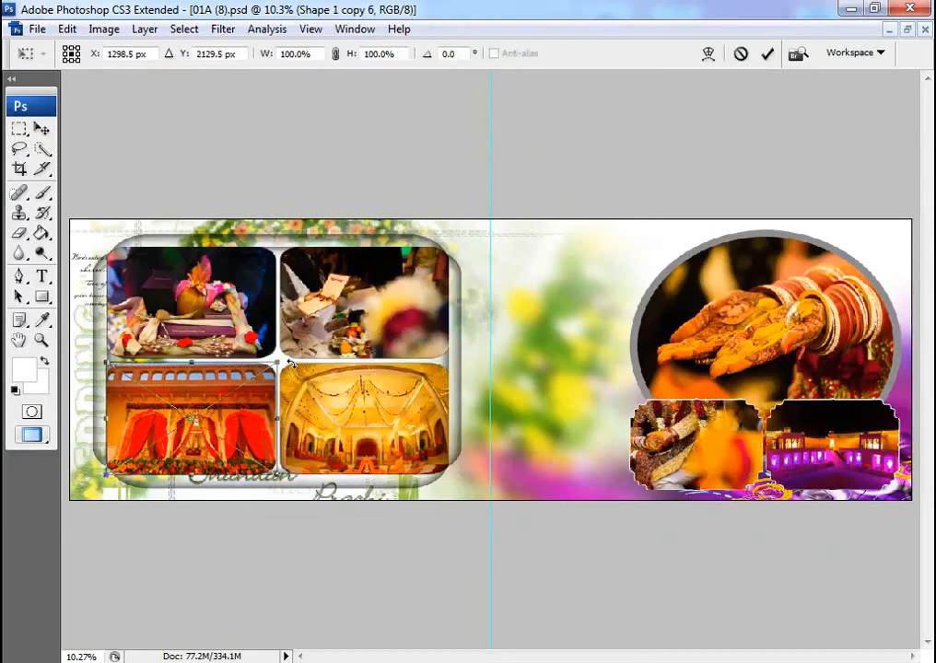
left_click_drag(276, 368, 295, 360)
key("Return")
- Select Layer 16 copy, the photo in the left small frame below the oval, and enlarge and reposition it within the frame
right_click(686, 479)
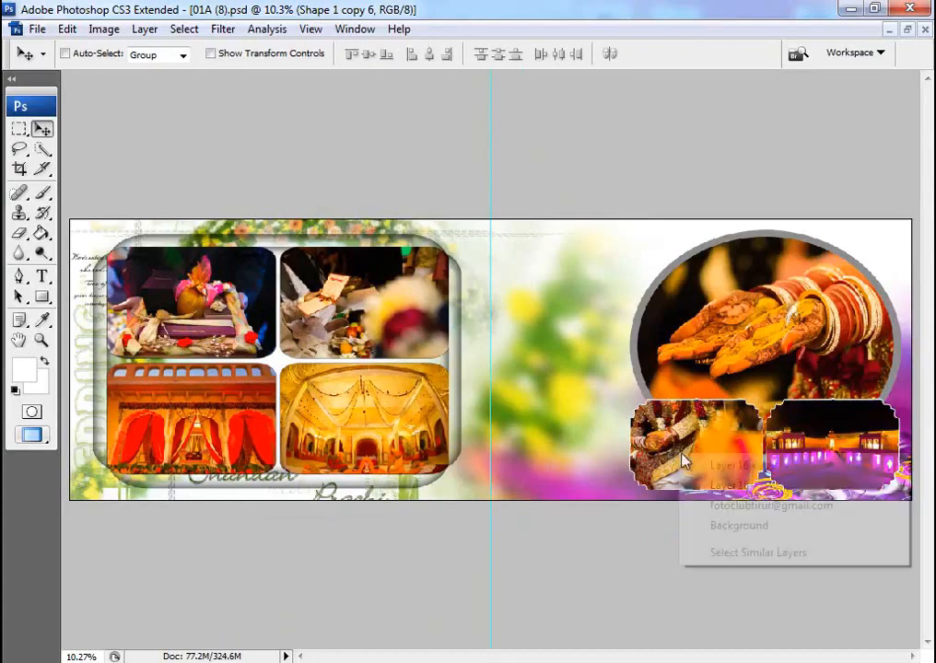
left_click(705, 496)
key("ctrl+t")
left_click_drag(765, 416, 925, 414)
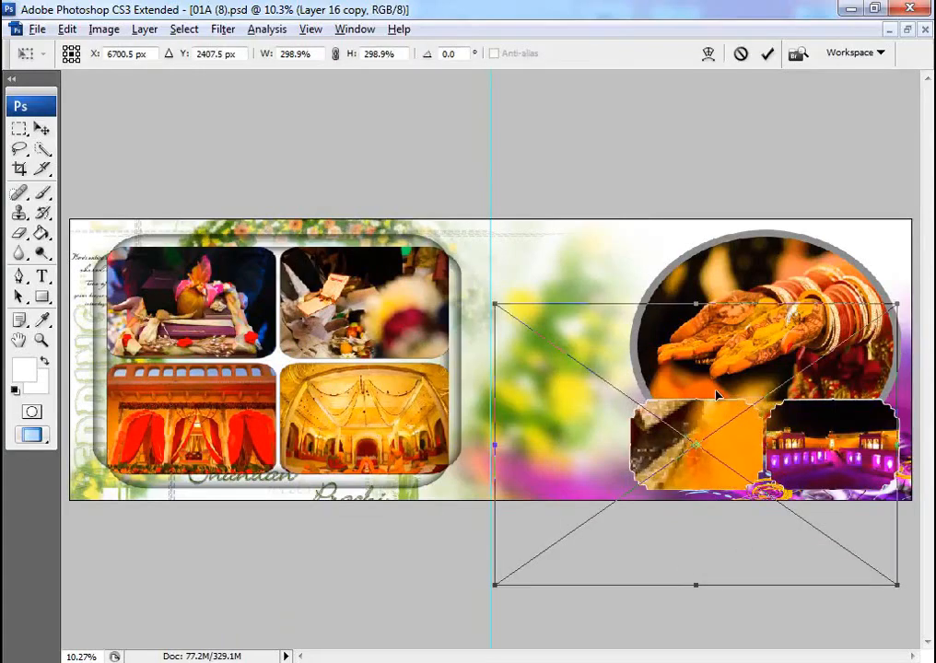
left_click_drag(678, 381, 772, 400)
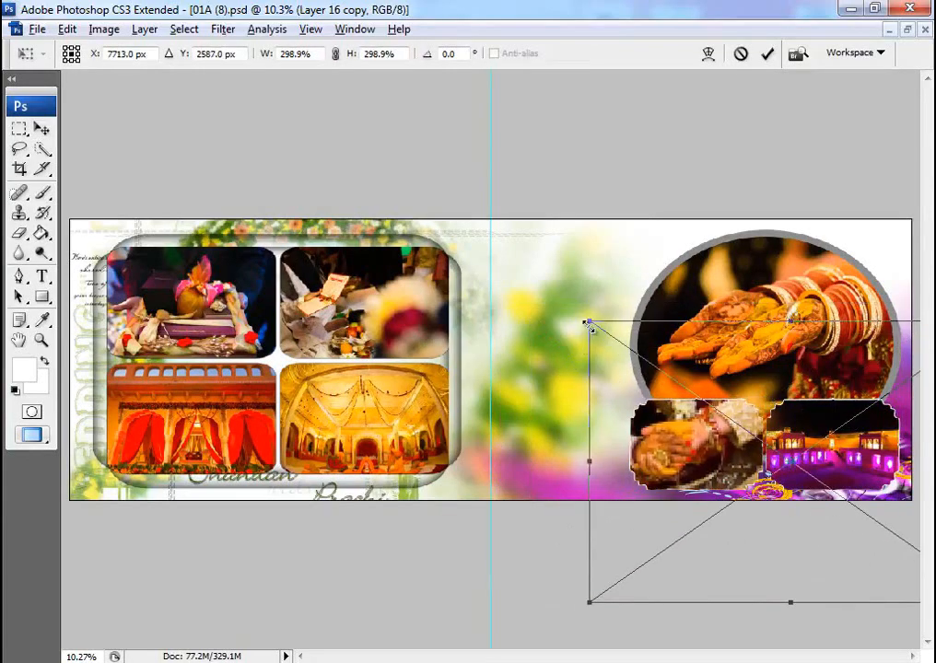
left_click_drag(590, 324, 649, 373)
left_click_drag(776, 430, 750, 418)
key("v")
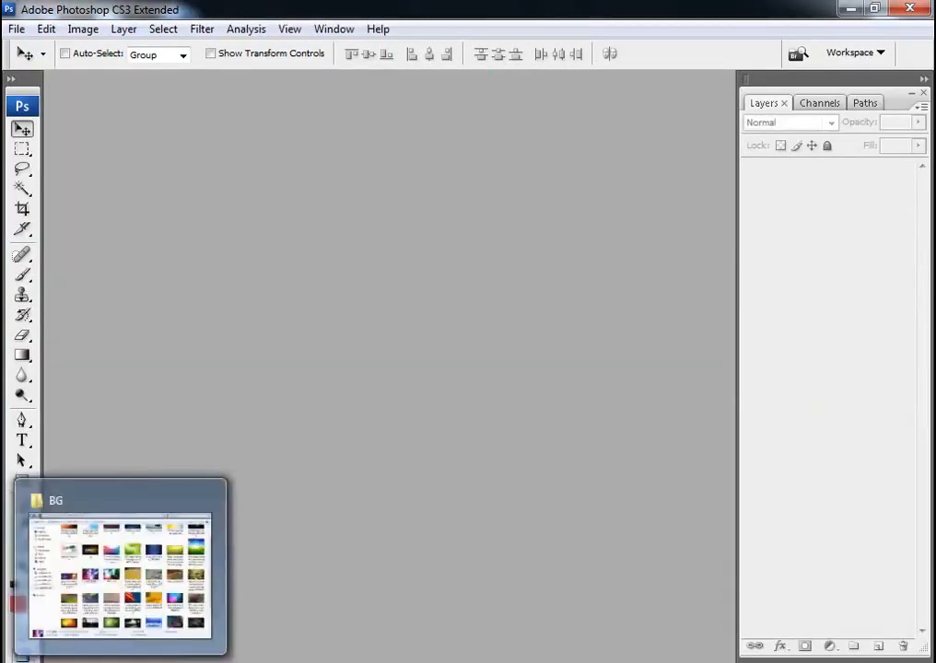
- Switch to Windows Explorer and open the wedding photo folder D:\0101010\New folder (3)
left_click(119, 574)
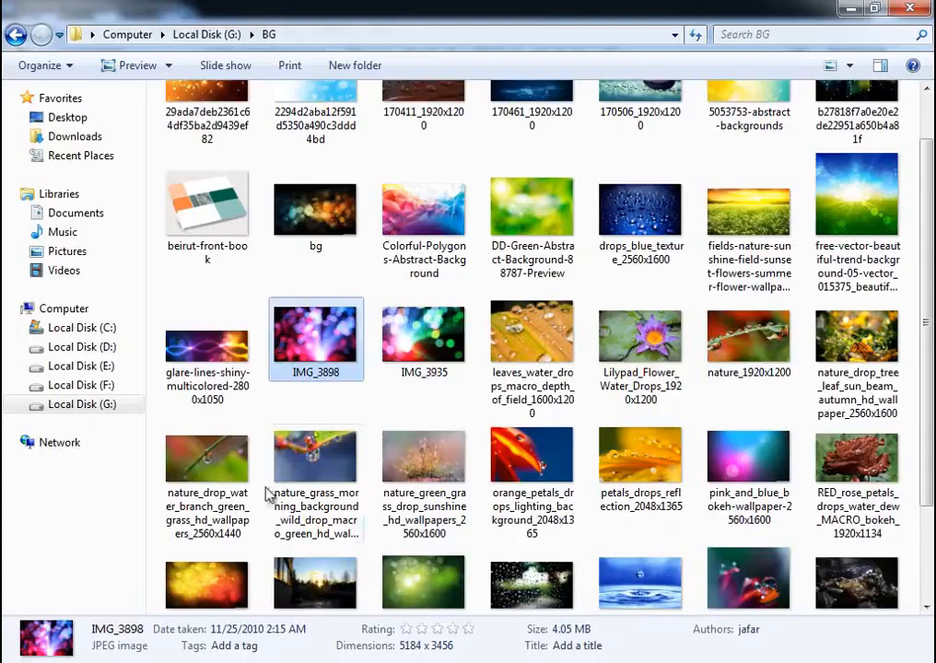
left_click(71, 348)
double_click(423, 129)
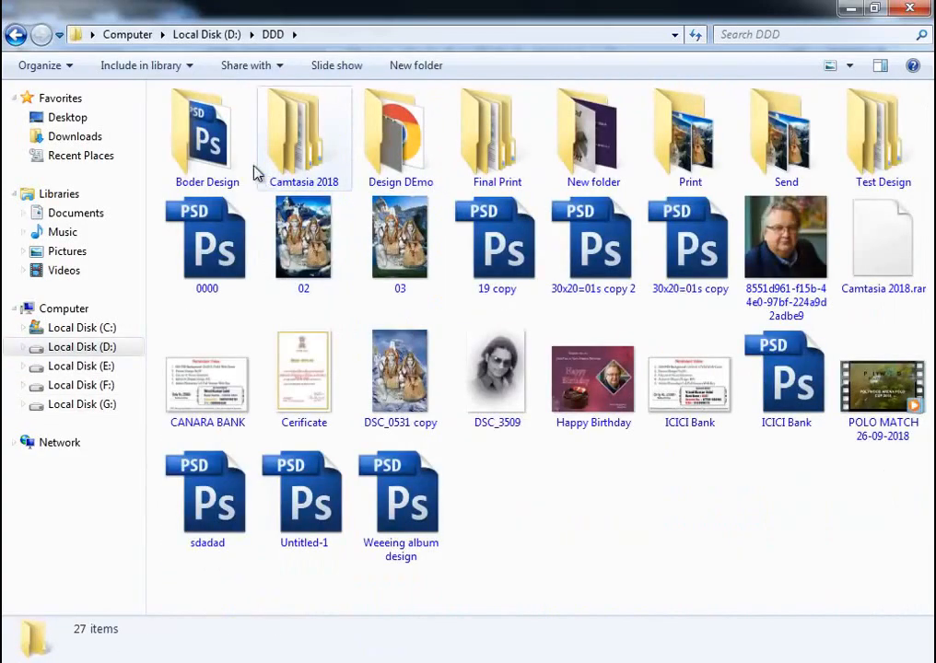
key("BackSpace")
double_click(200, 137)
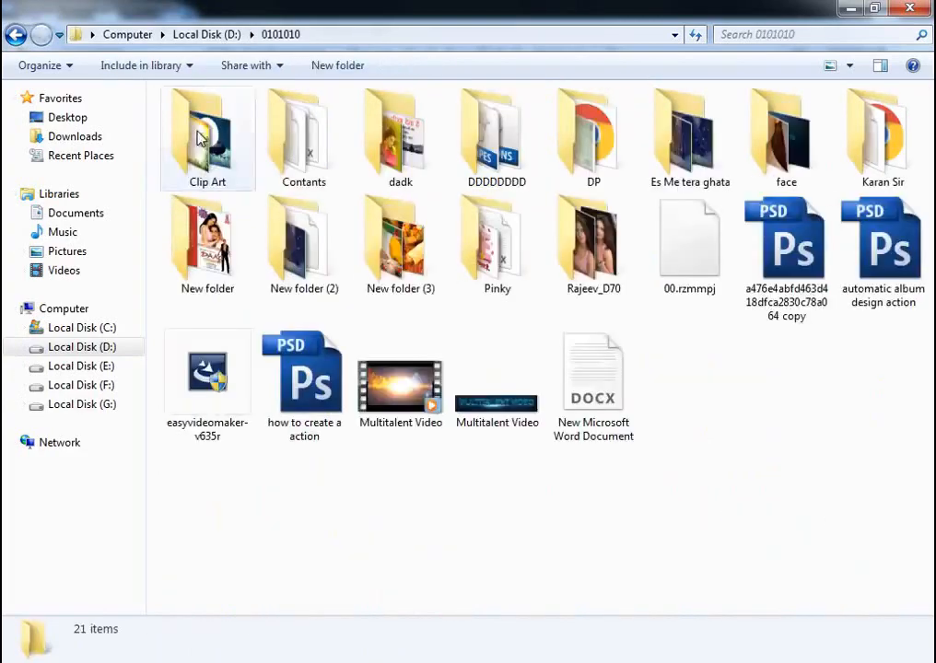
double_click(402, 247)
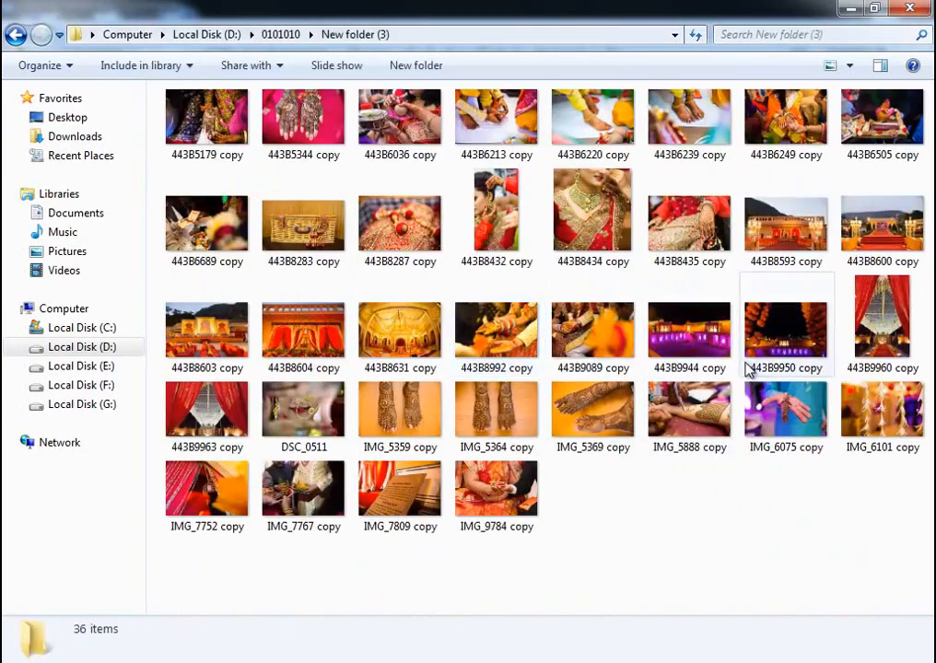
- Open the photo 443B6249 copy from this folder in Photoshop and fit it to the screen
left_click(705, 152)
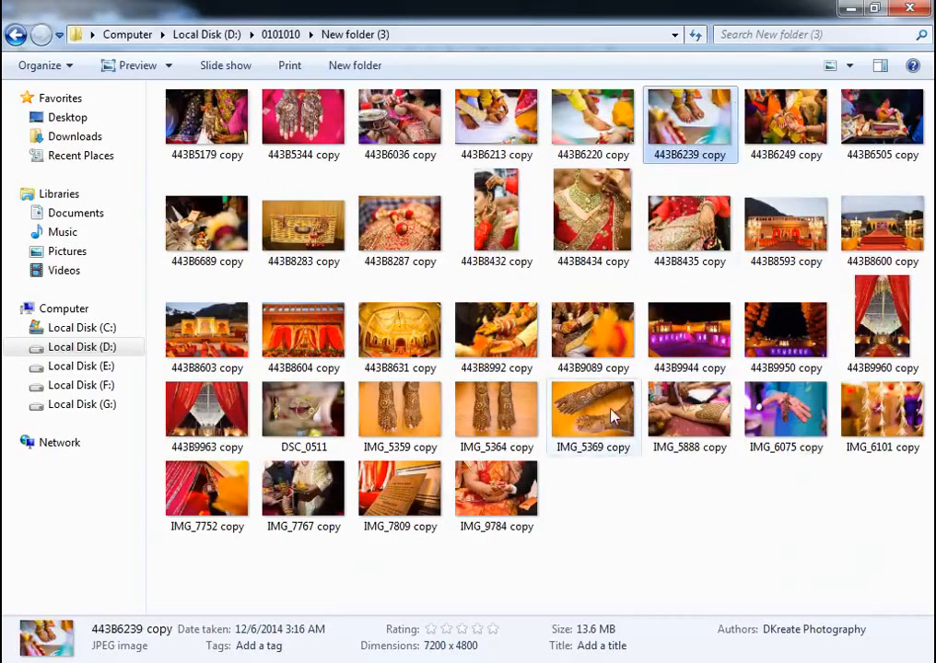
left_click(497, 332)
left_click_drag(807, 147, 392, 267)
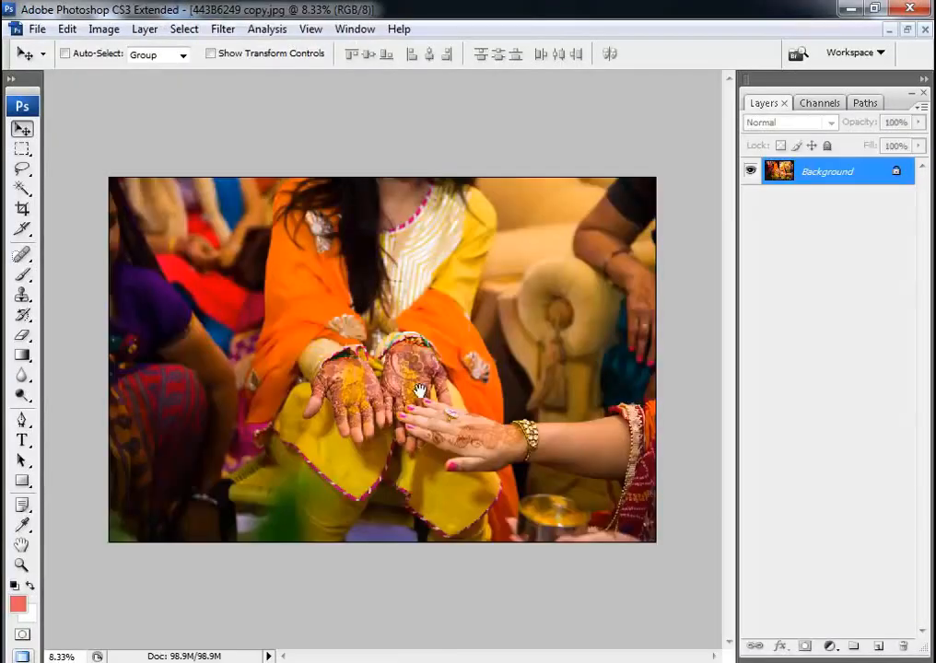
right_click(419, 392)
left_click(387, 376)
right_click(405, 309)
left_click(443, 328)
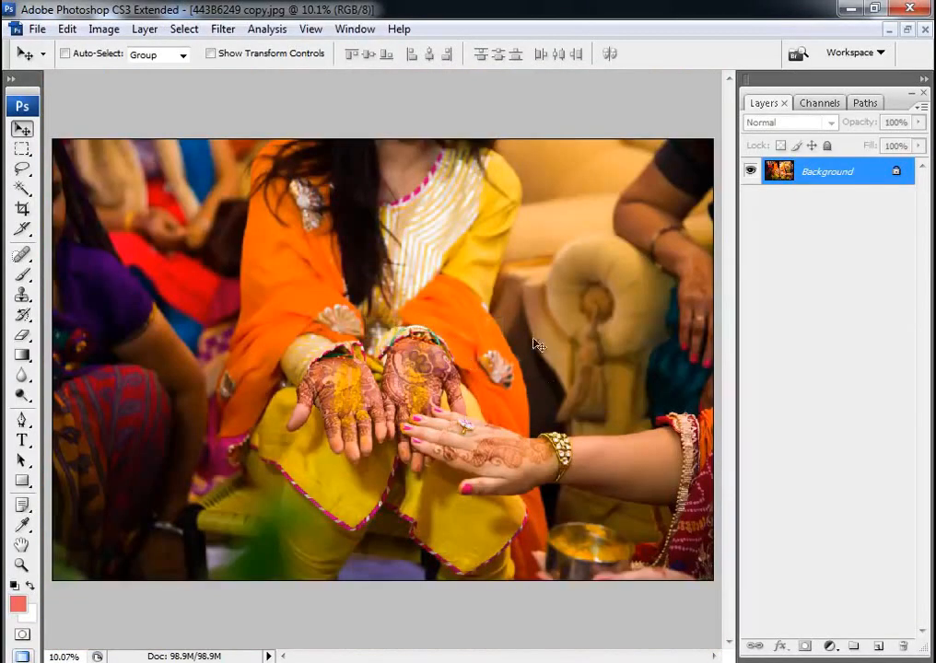
- Draw a large elliptical selection over the hennaed hands and centre it on them
key("m")
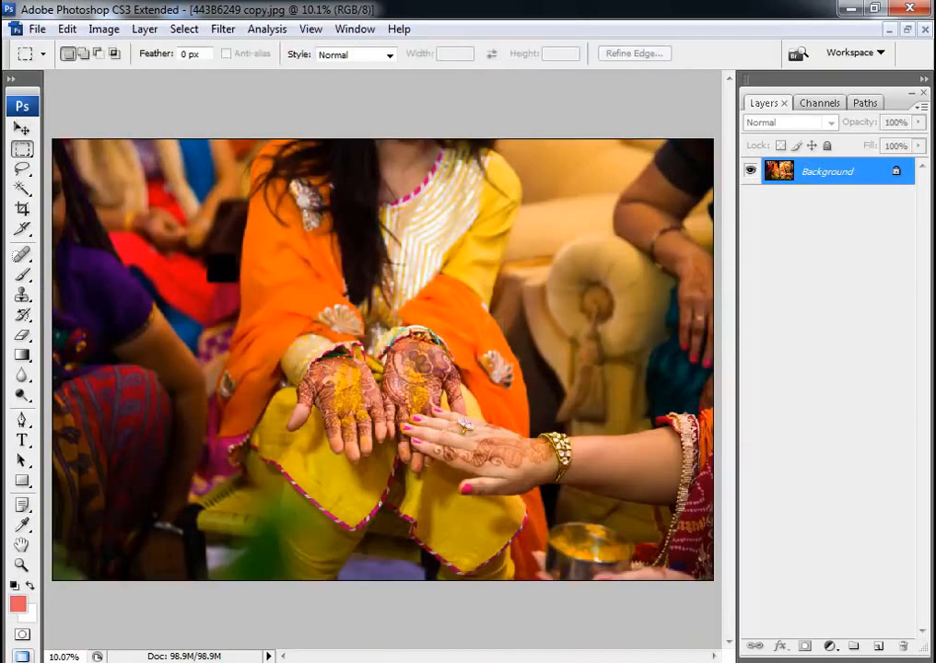
left_click_drag(203, 236, 498, 428)
left_click(528, 425)
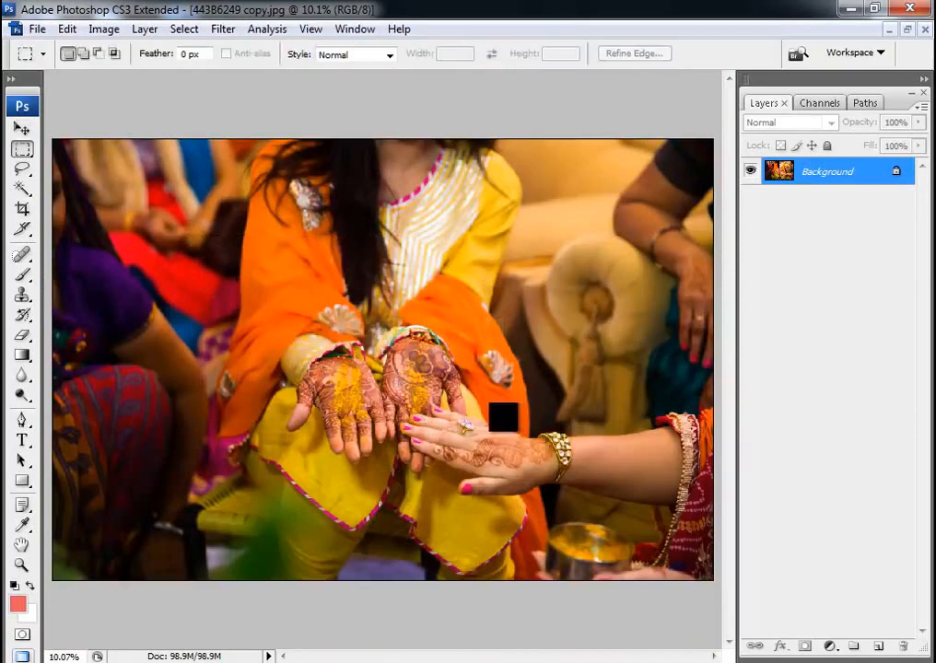
key("shift+m")
left_click_drag(211, 235, 573, 525)
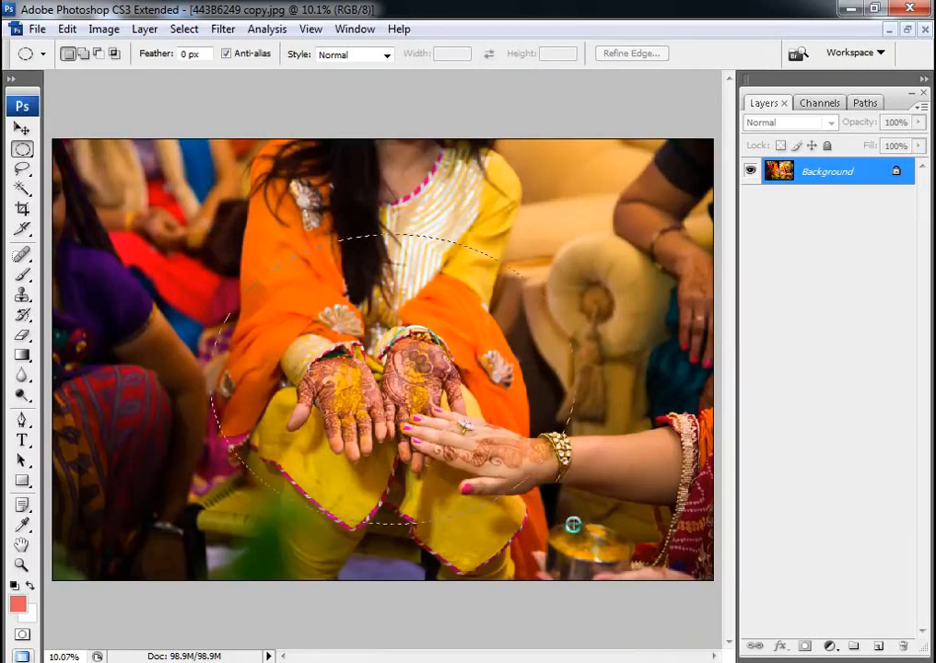
left_click_drag(500, 413, 486, 399)
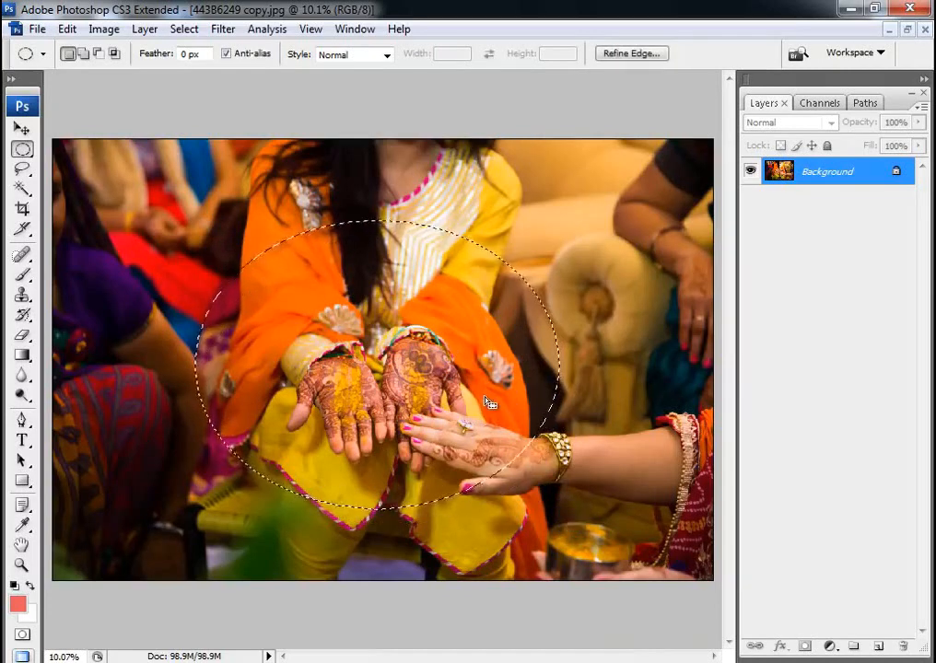
- Feather the elliptical selection by 250 pixels and copy the selected area to a new layer
key("ctrl+alt+d")
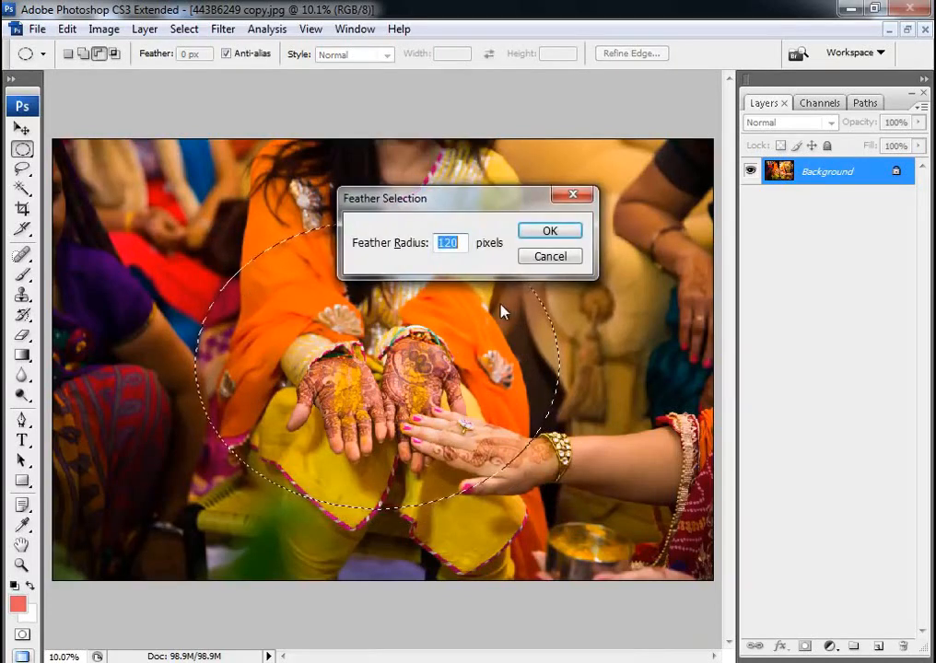
type("250")
left_click(549, 234)
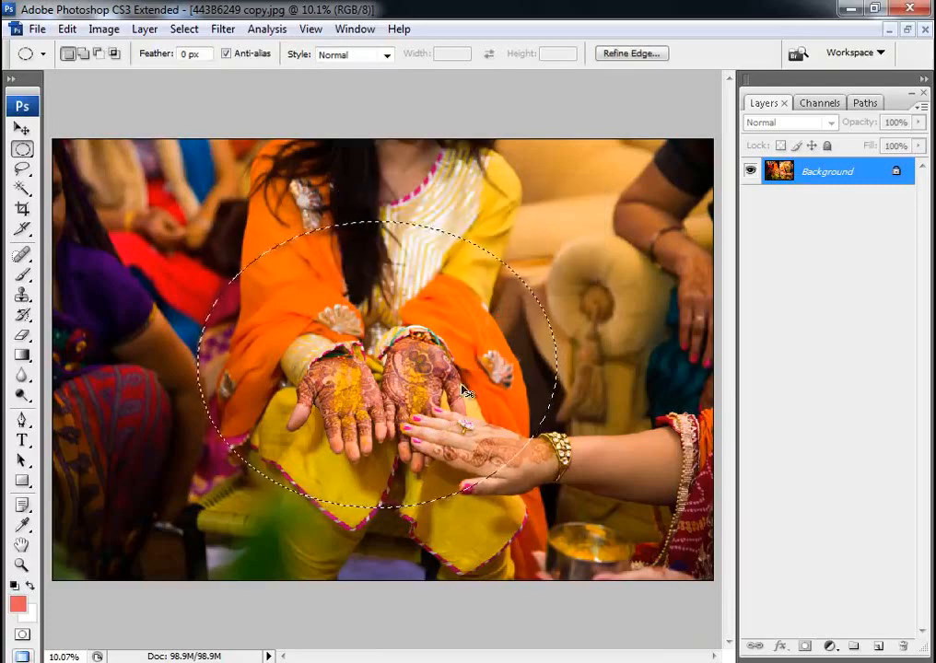
key("ctrl+j")
- Apply a Gaussian Blur with a radius of 189.4 pixels to the Background layer
left_click(825, 198)
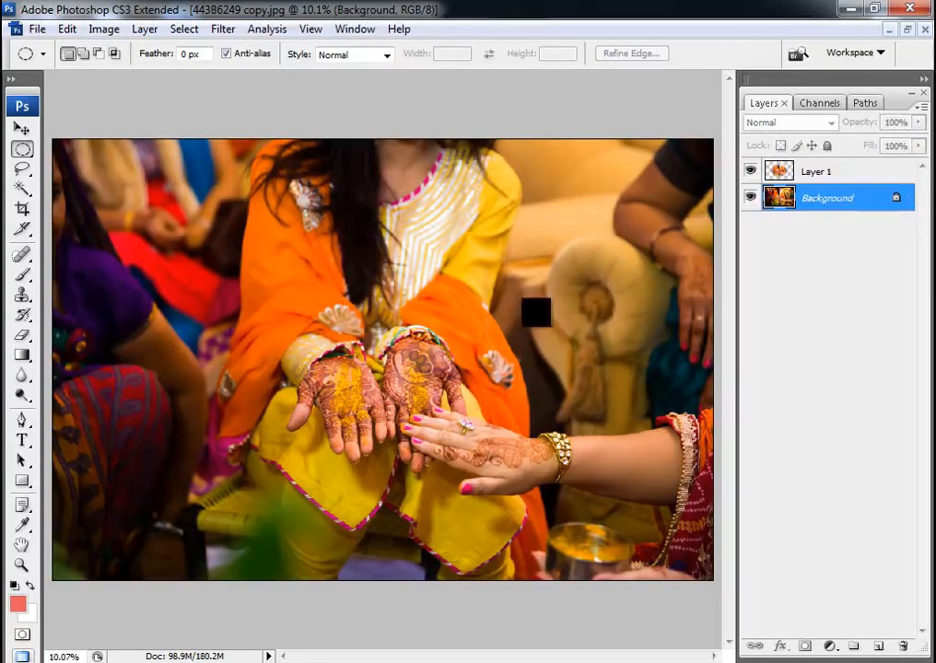
key("v")
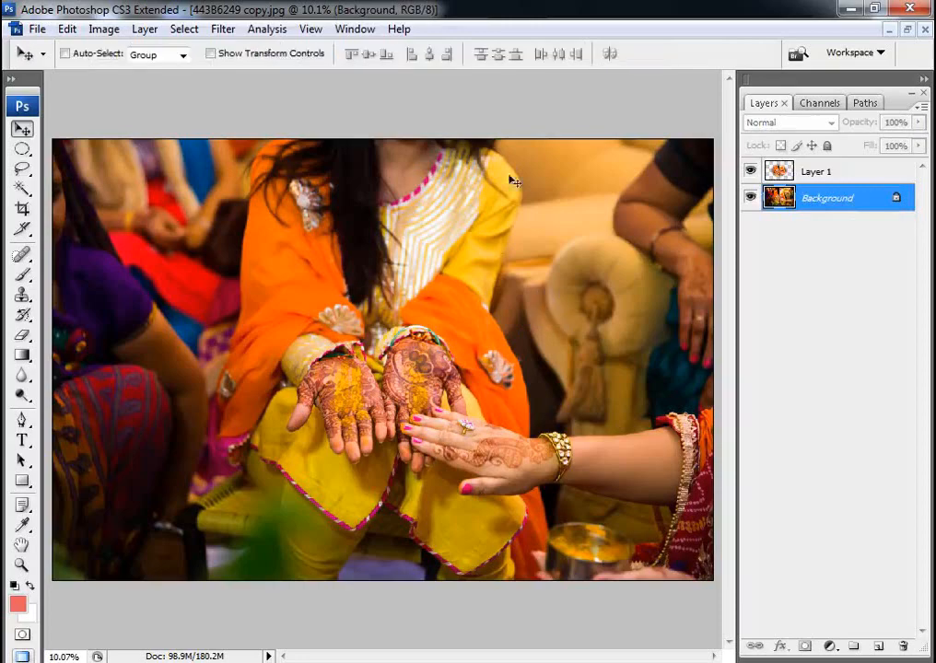
left_click(223, 29)
mouse_move(253, 214)
left_click(504, 280)
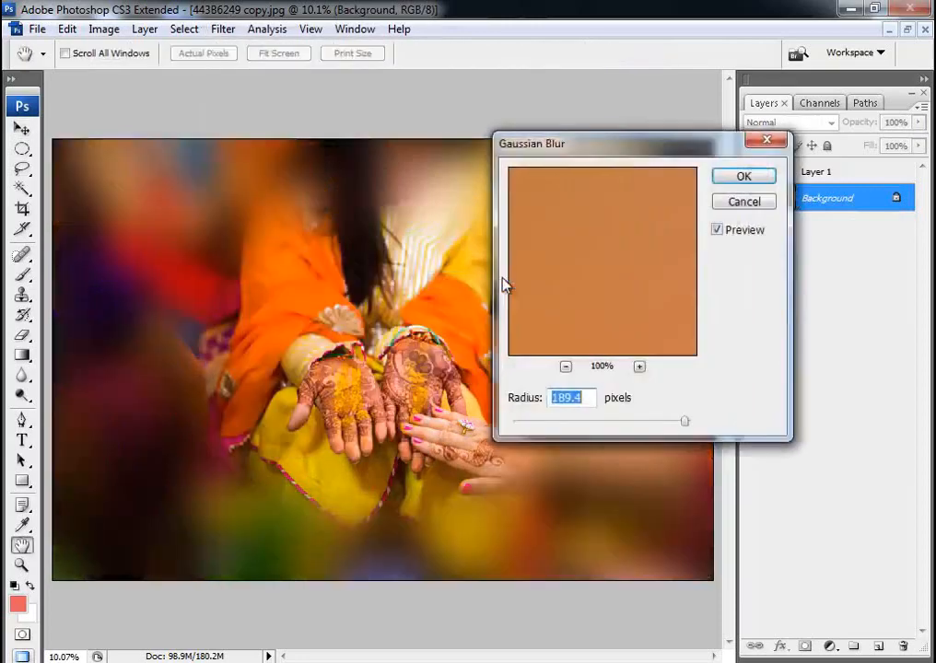
left_click(743, 176)
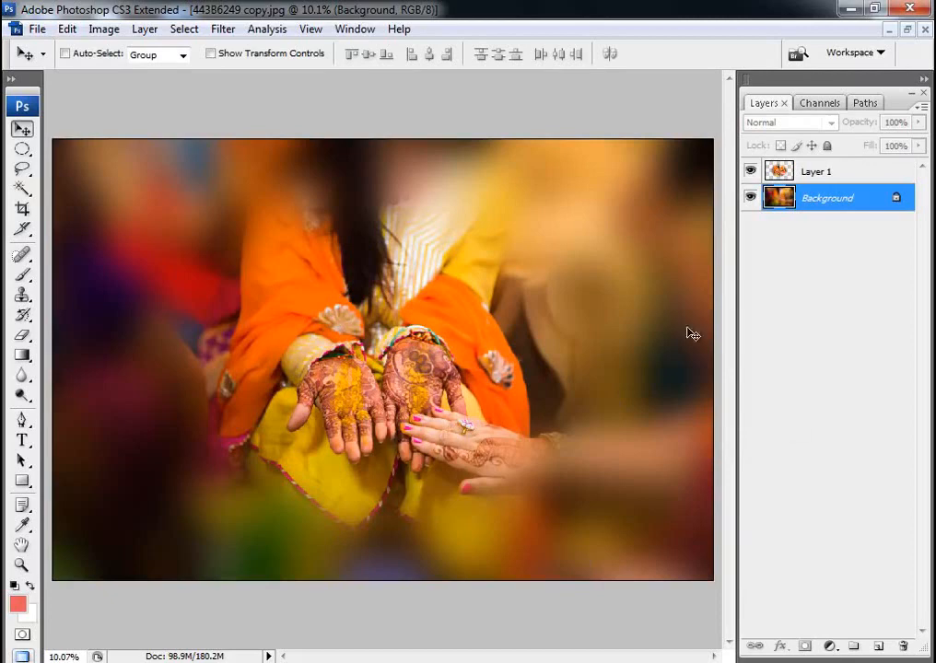
left_click(493, 338, "alt")
right_click(387, 308)
left_click(416, 319)
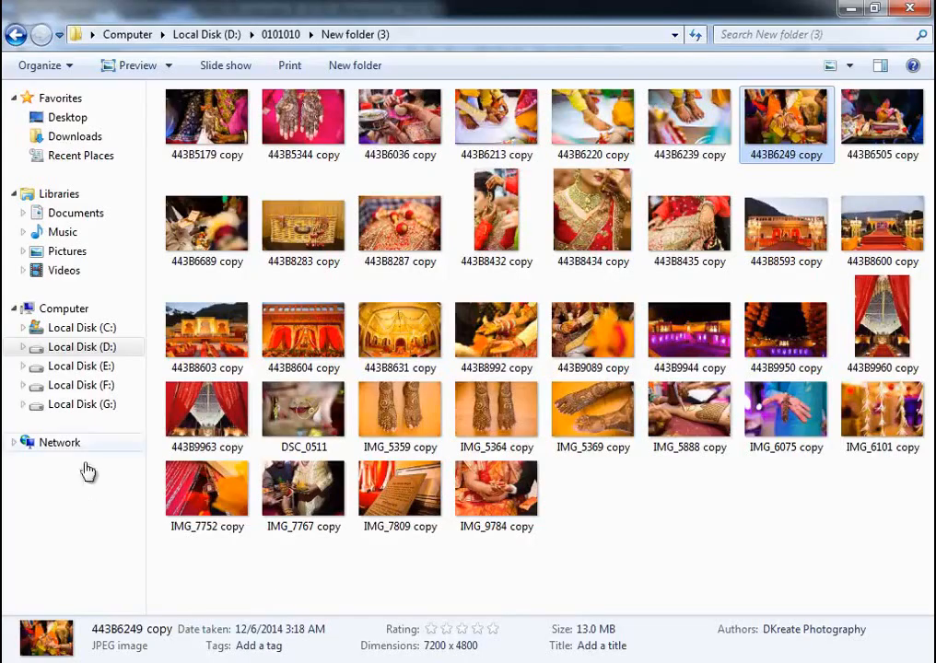
- Switch to Windows Explorer and open the bokeh image bg from the folder G:\BG in Photoshop
left_click(82, 405)
double_click(697, 161)
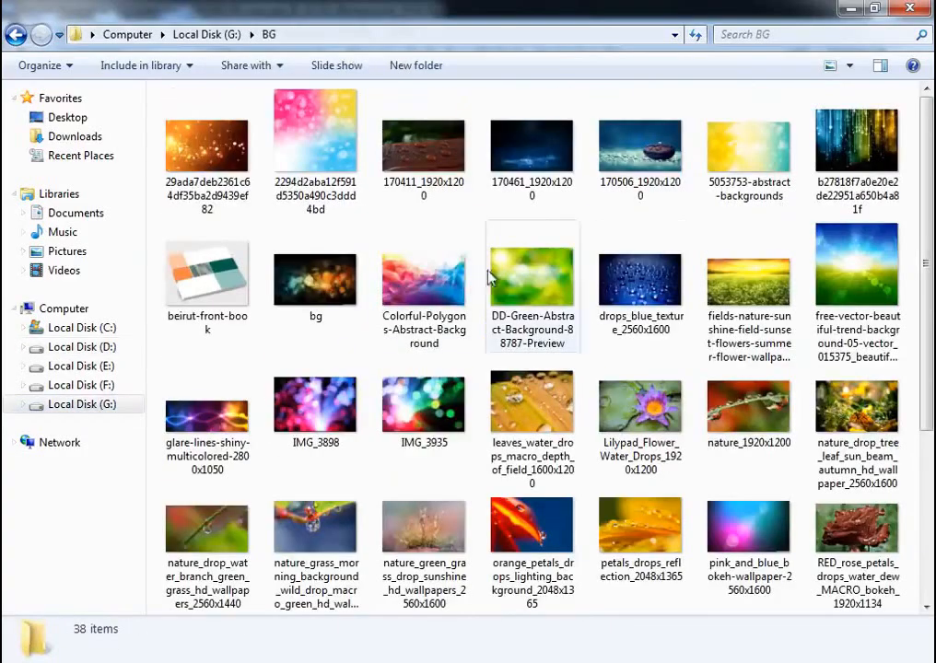
left_click(465, 276)
key("Down")
key("Up")
left_click_drag(356, 276, 427, 357)
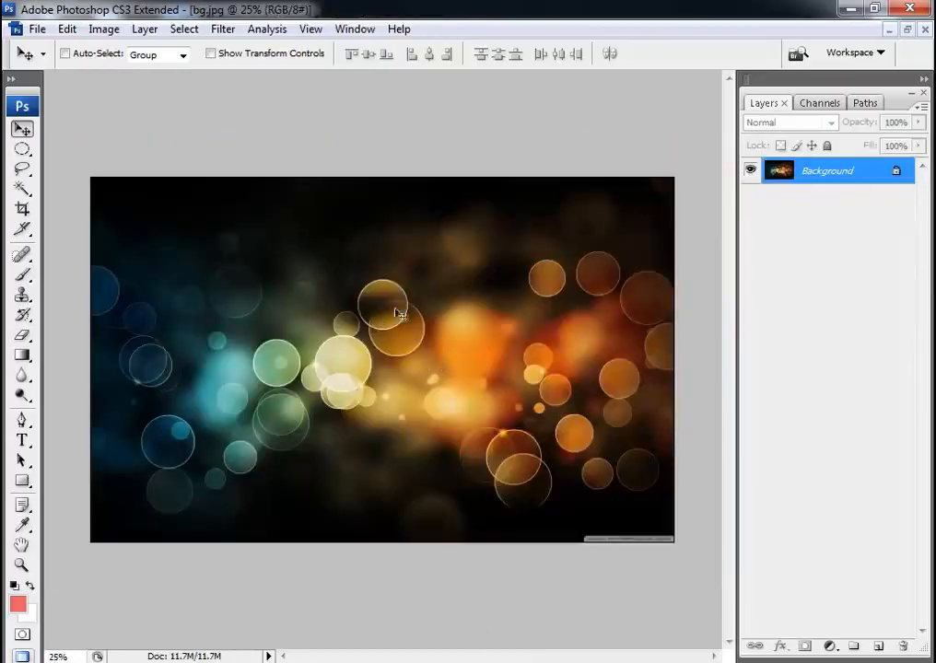
- Copy the entire bg.jpg image, paste it into 443B6249 copy.jpg, and place the pasted layer above Layer 1
key("ctrl+a")
key("ctrl+c")
key("ctrl+Tab")
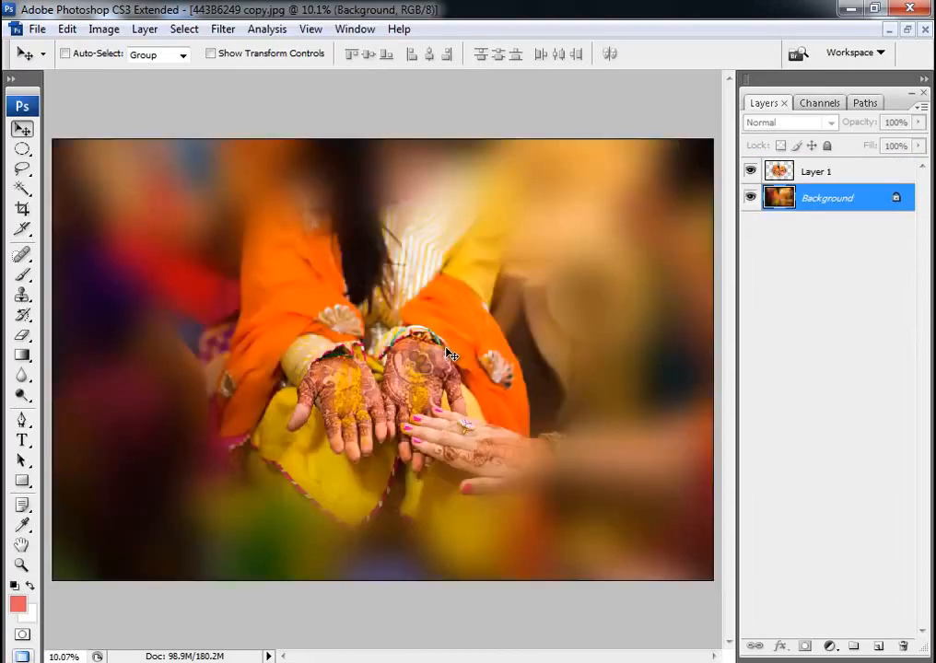
key("ctrl+v")
key("ctrl+t")
key("Return")
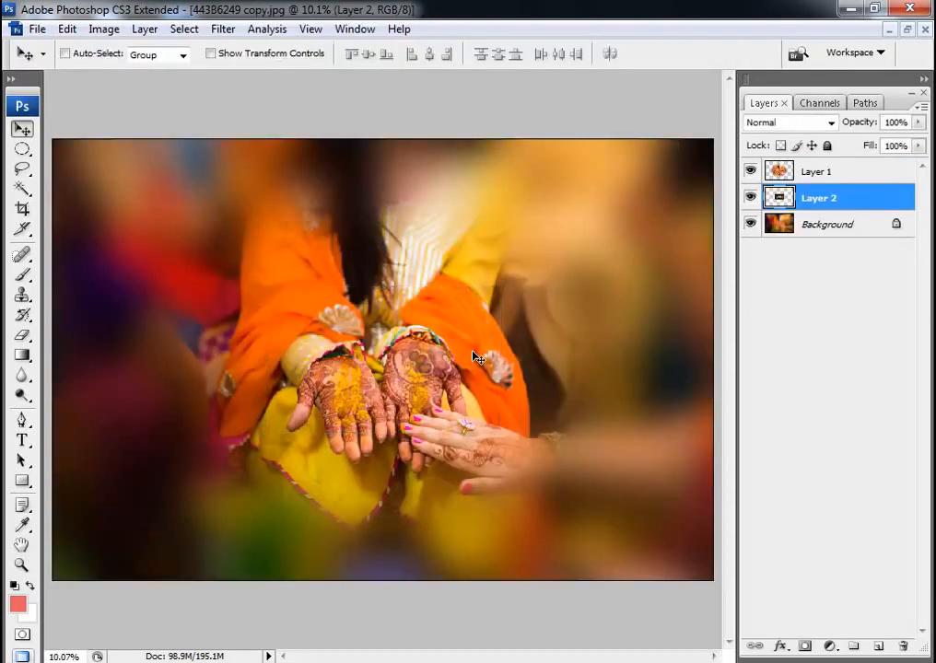
key("ctrl+bracketright")
- Move and enlarge the pasted bokeh layer so it covers the whole photo
left_click_drag(476, 351, 781, 586)
key("ctrl+t")
key("Return")
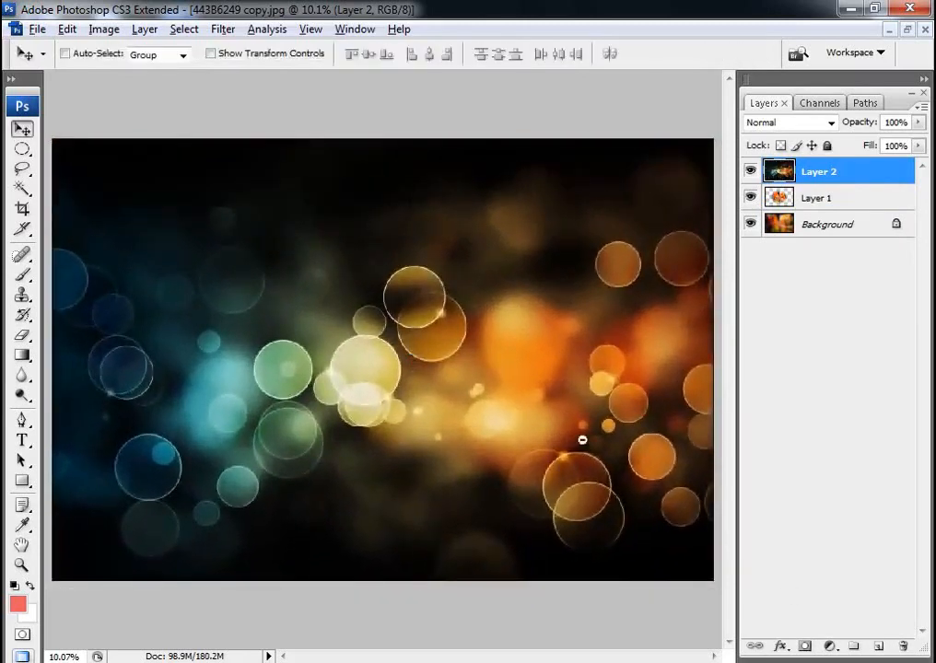
- Scale the bokeh layer proportionally to about 141.5% around its centre and shift it slightly towards the upper left
key("ctrl+t")
key("ctrl+minus")
key("ctrl+minus")
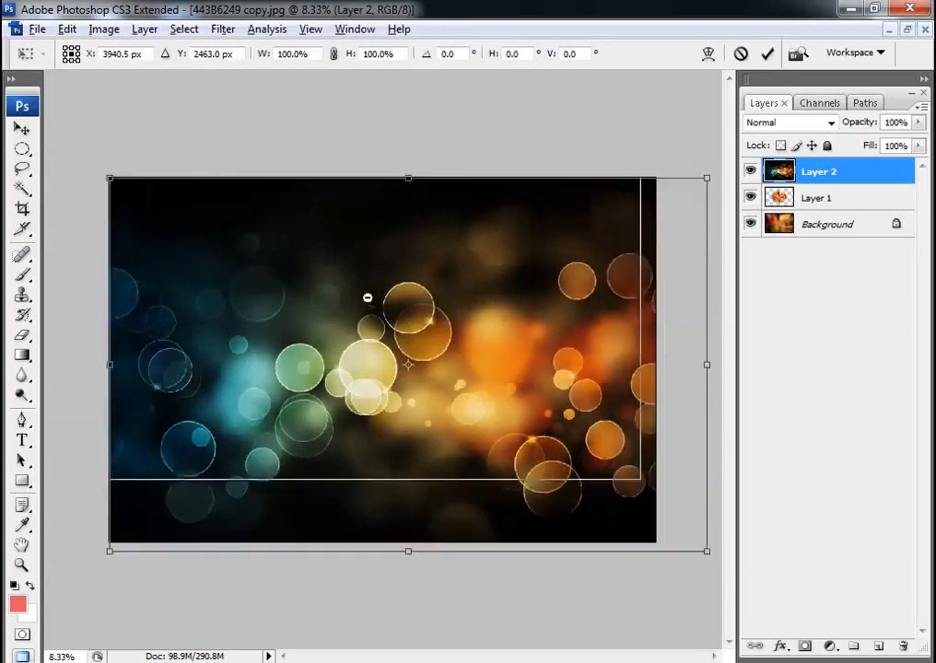
left_click_drag(181, 229, 79, 175)
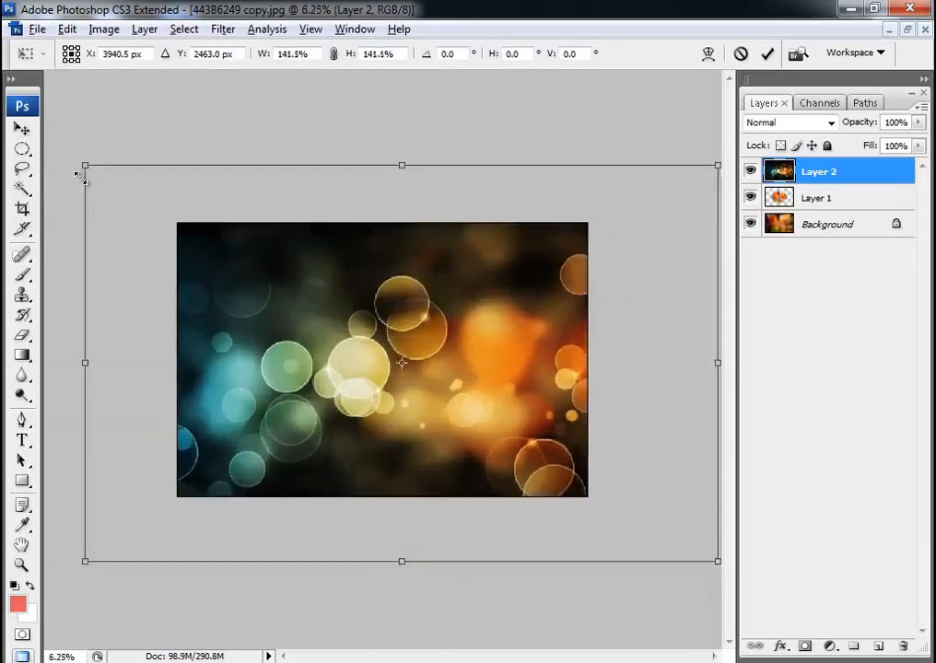
mouse_move(547, 392)
left_mouse_down()
mouse_move(487, 374)
mouse_move(532, 380)
left_mouse_up()
key("Return")
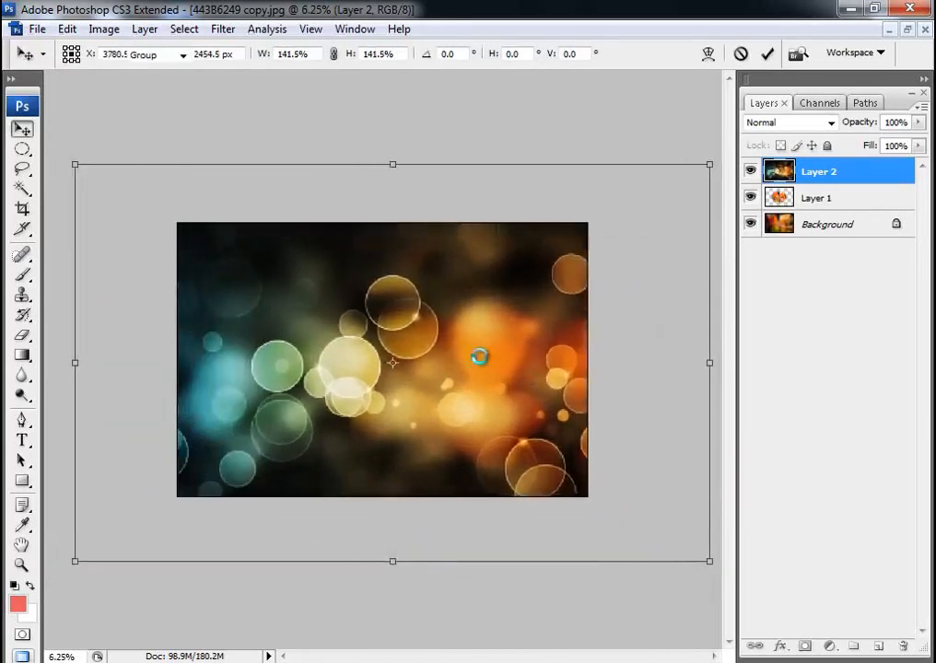
left_click_drag(370, 290, 360, 275)
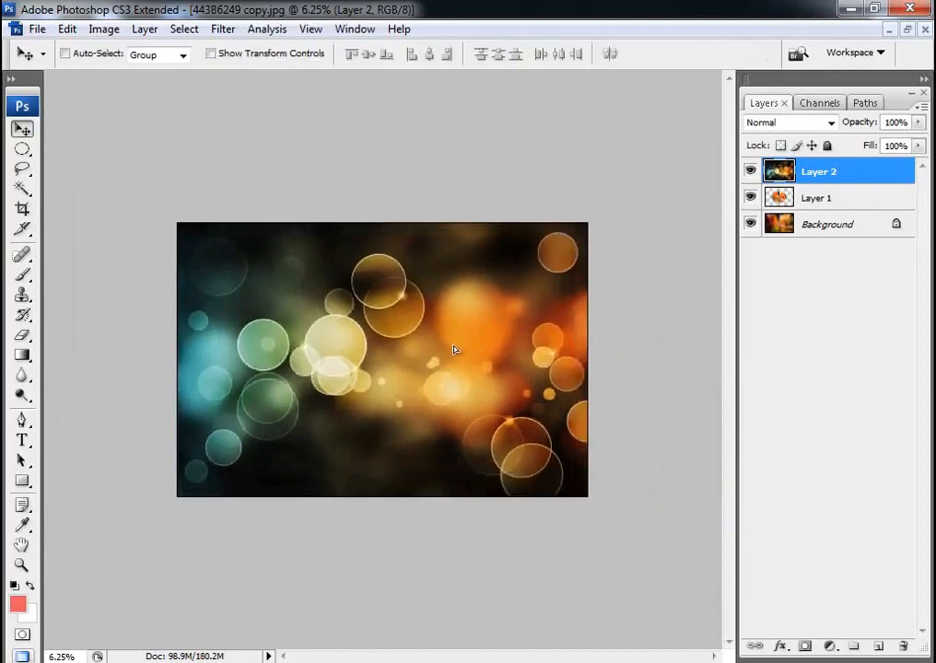
- Fit the image to the screen, clear the selection, and set Layer 2's blend mode to Screen
key("ctrl+0")
key("ctrl+a")
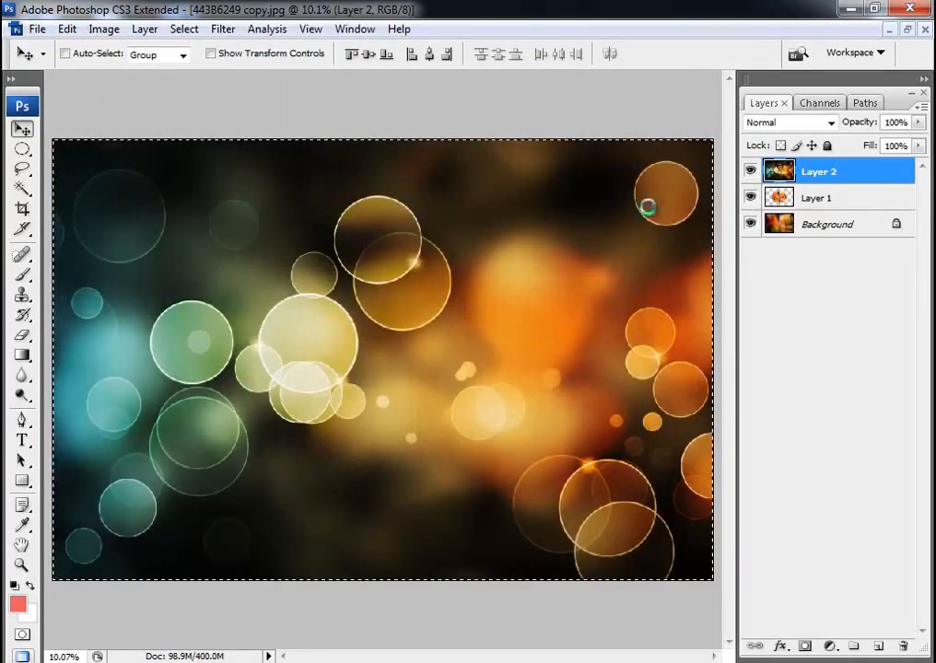
key("ctrl+d")
left_click(789, 123)
left_click(777, 286)
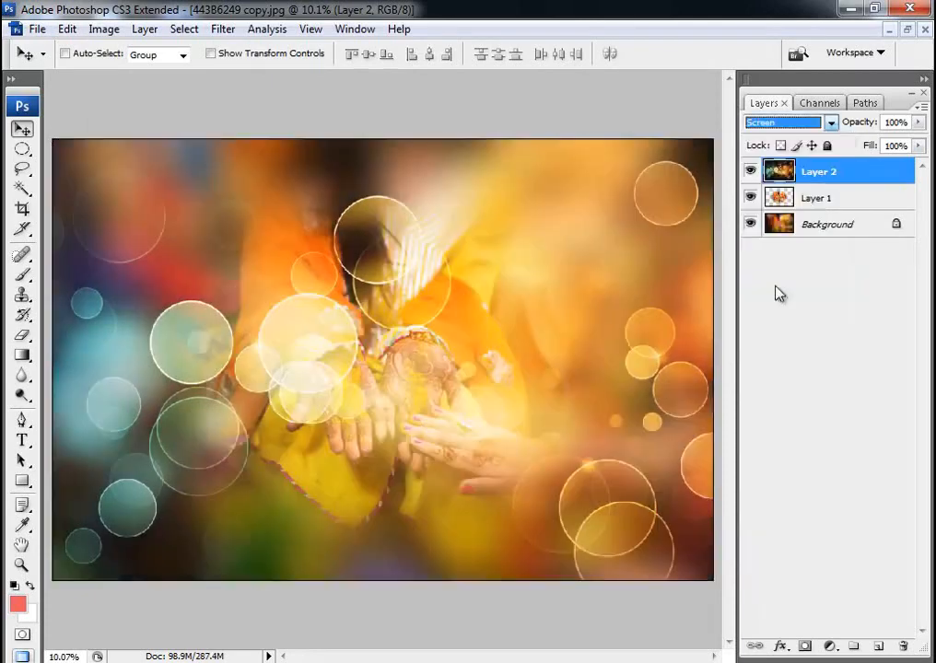
- Try other blend modes on Layer 2, from Overlay through Luminosity and back up to Normal, then return it to Screen
left_click(786, 122)
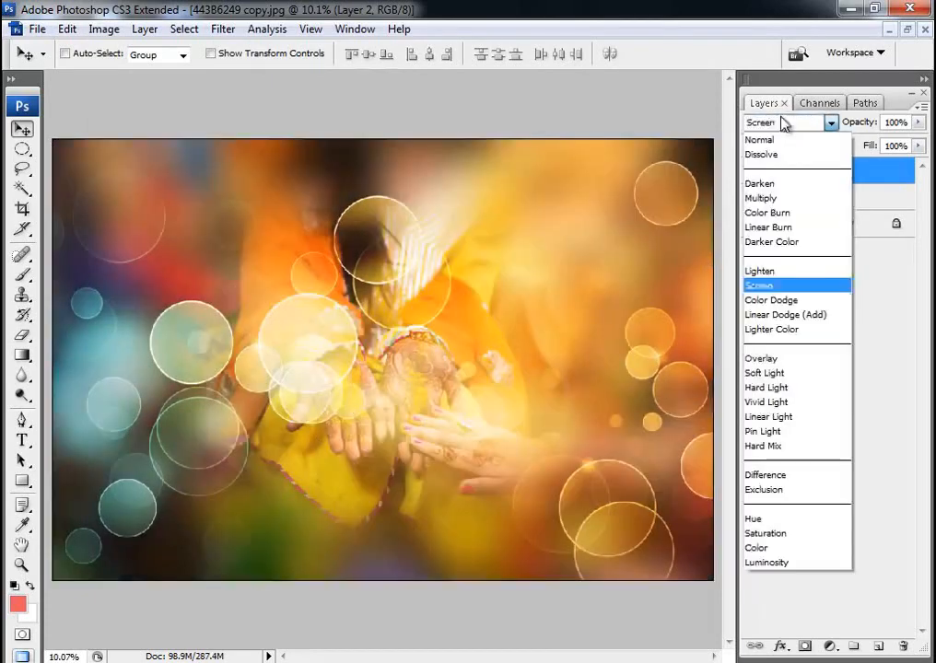
left_click(785, 361)
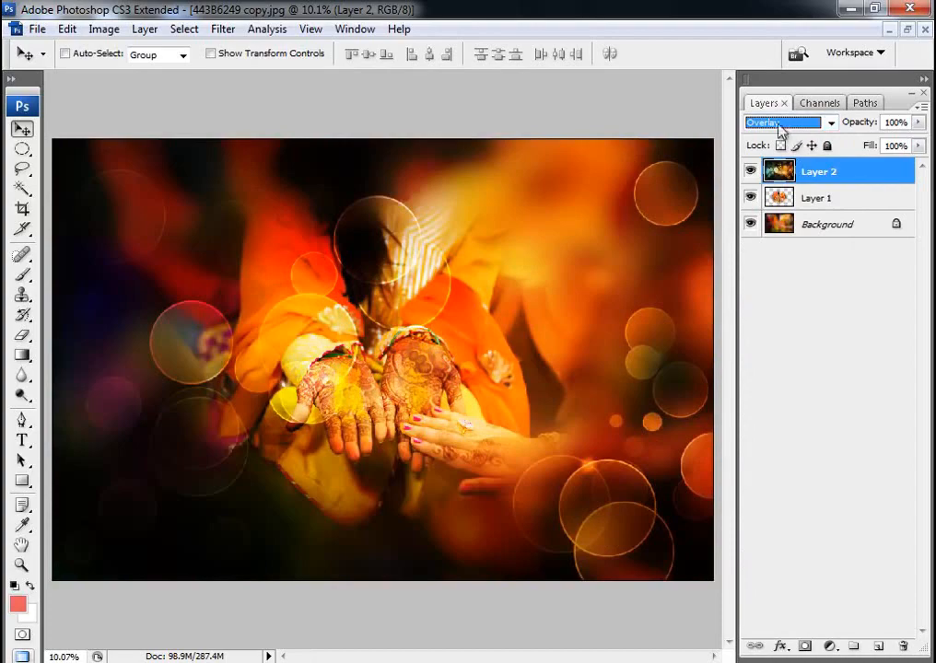
key("Down")
key("Down")
key("Down")
key("Down")
key("Down")
key("Down")
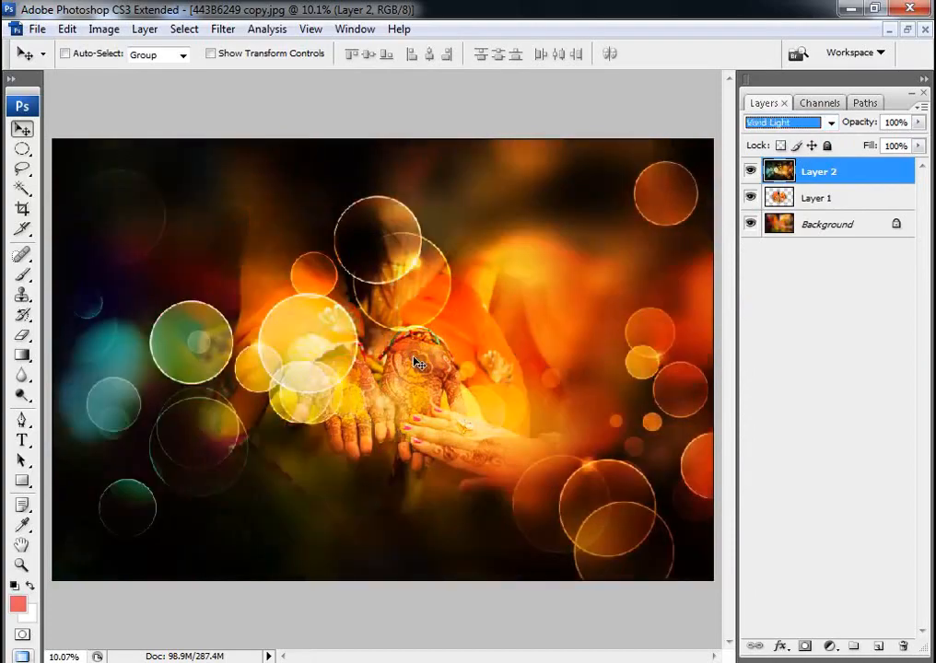
key("Down")
key("Down")
key("Down")
key("Down")
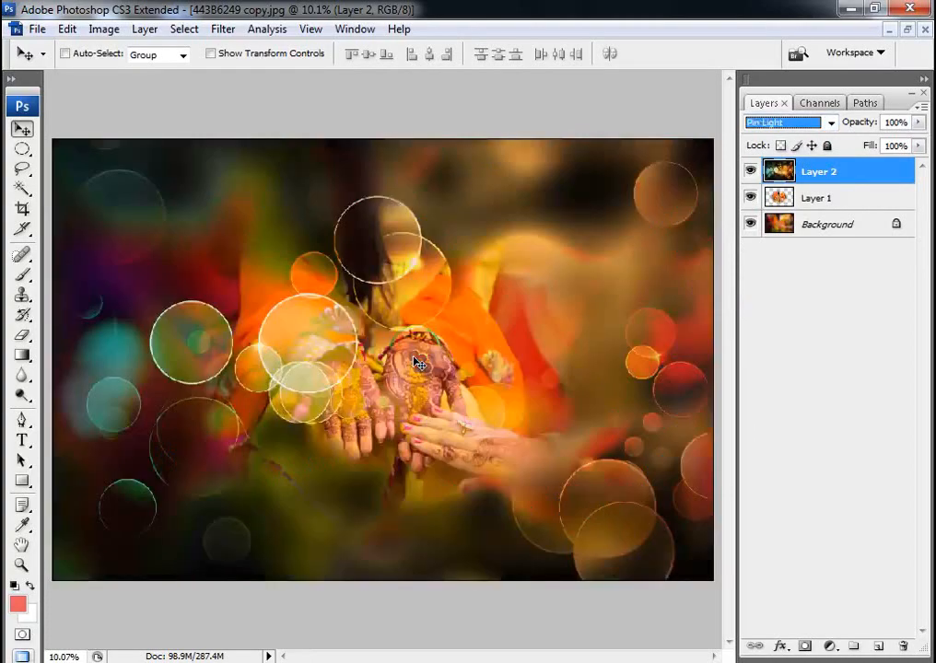
key("Down")
key("Down")
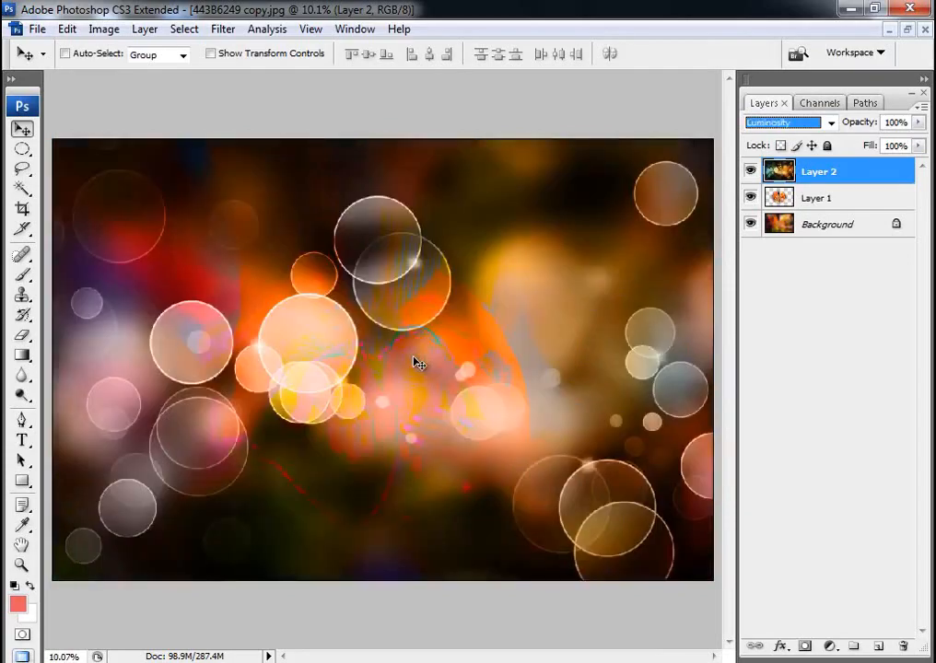
key("Up")
key("Up")
key("Up")
key("Up")
key("Up")
key("Up")
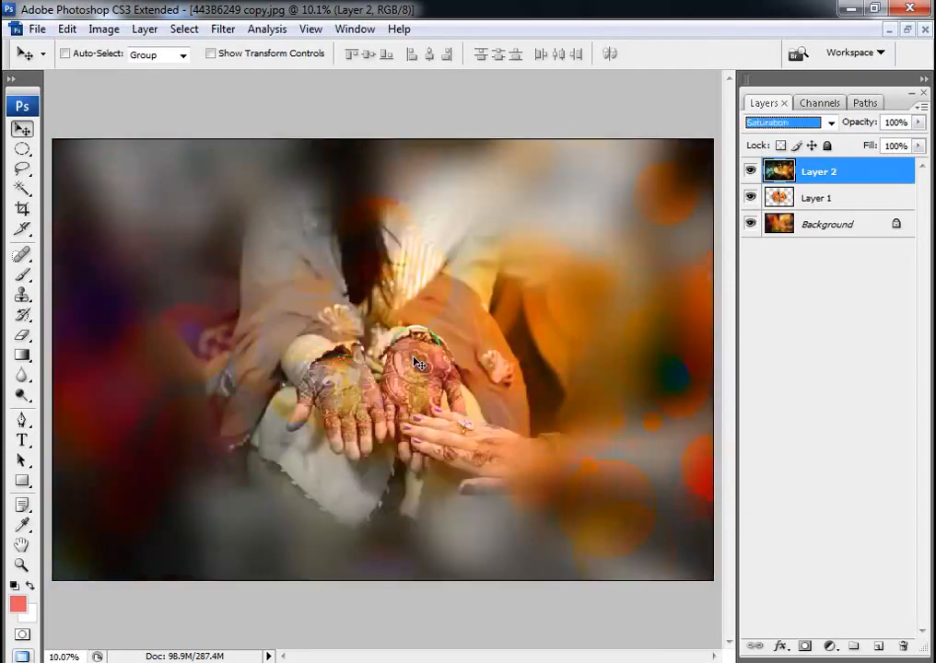
key("Up")
key("Up")
key("Up")
key("Up")
key("Up")
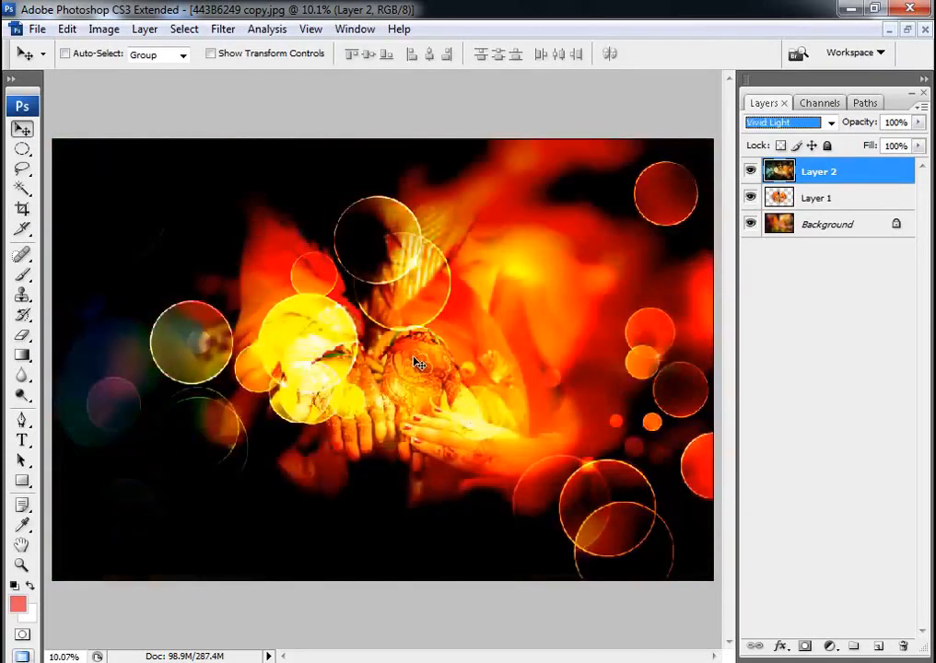
key("Up")
key("Up")
key("Up")
key("Up")
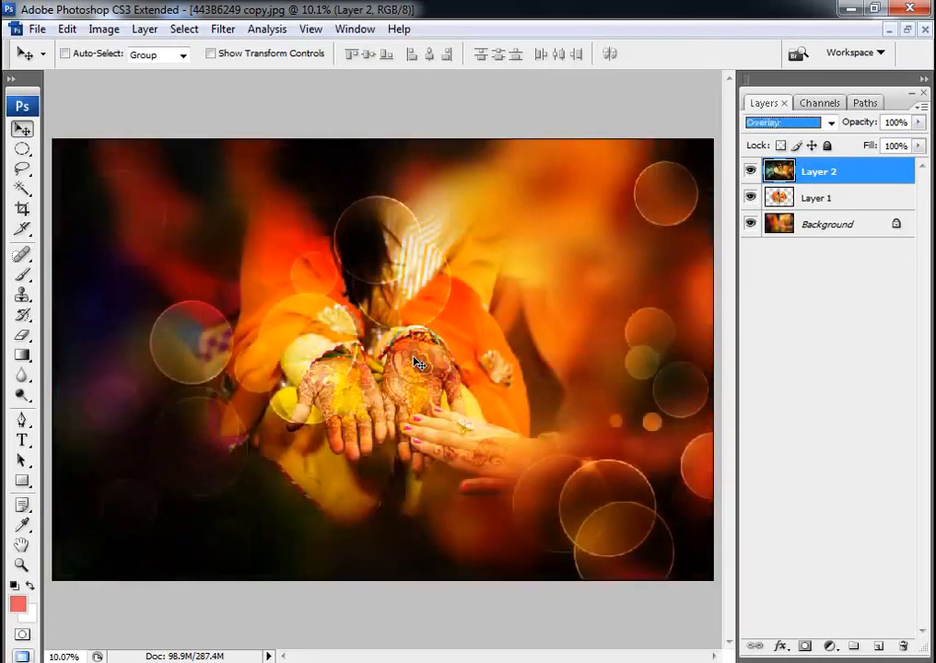
key("Up")
key("Up")
key("Up")
key("Up")
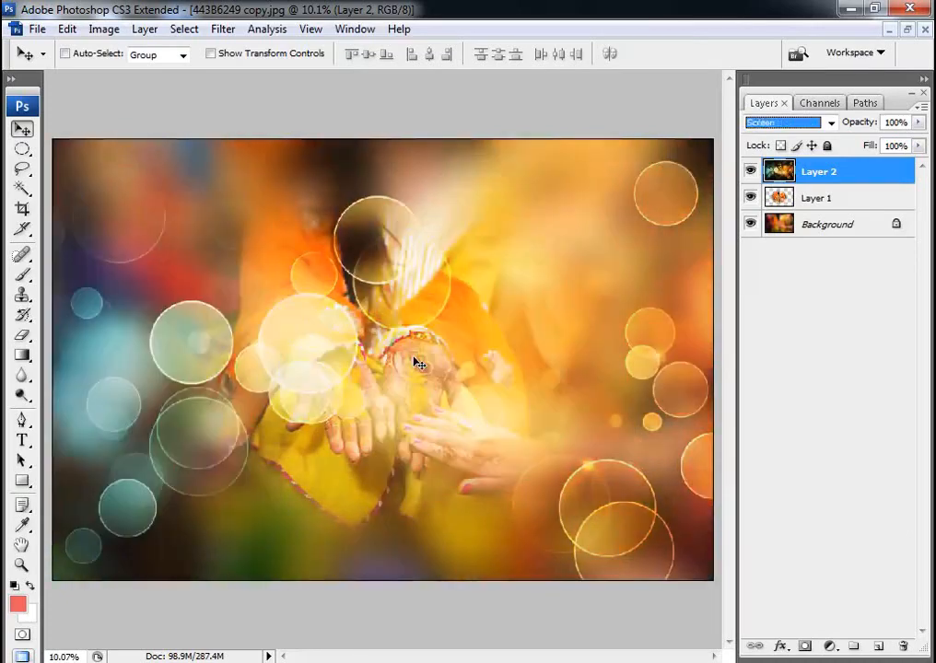
key("Up")
key("Up")
key("Up")
key("Up")
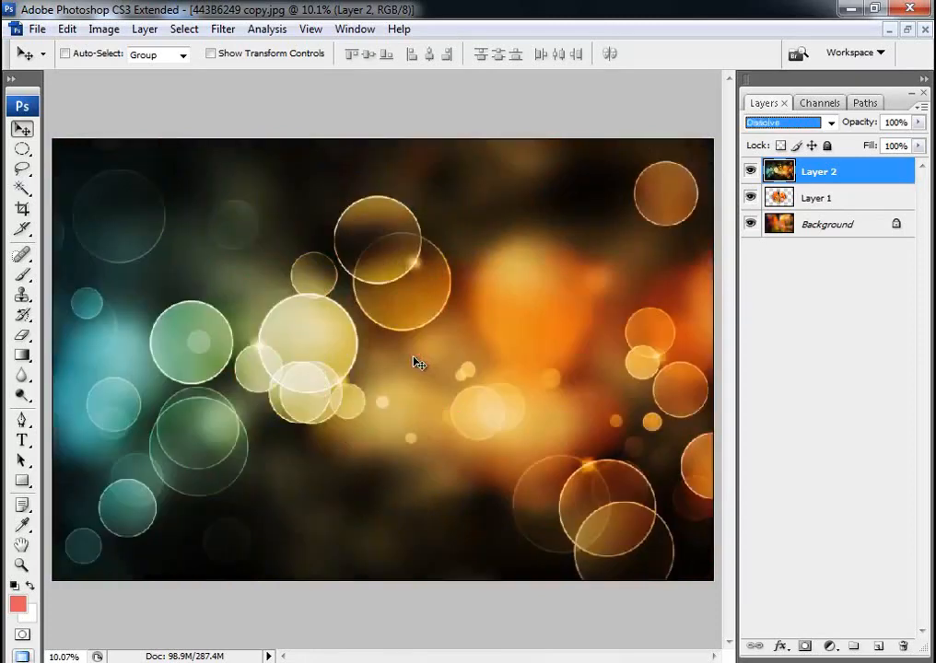
key("Up")
left_click(764, 127)
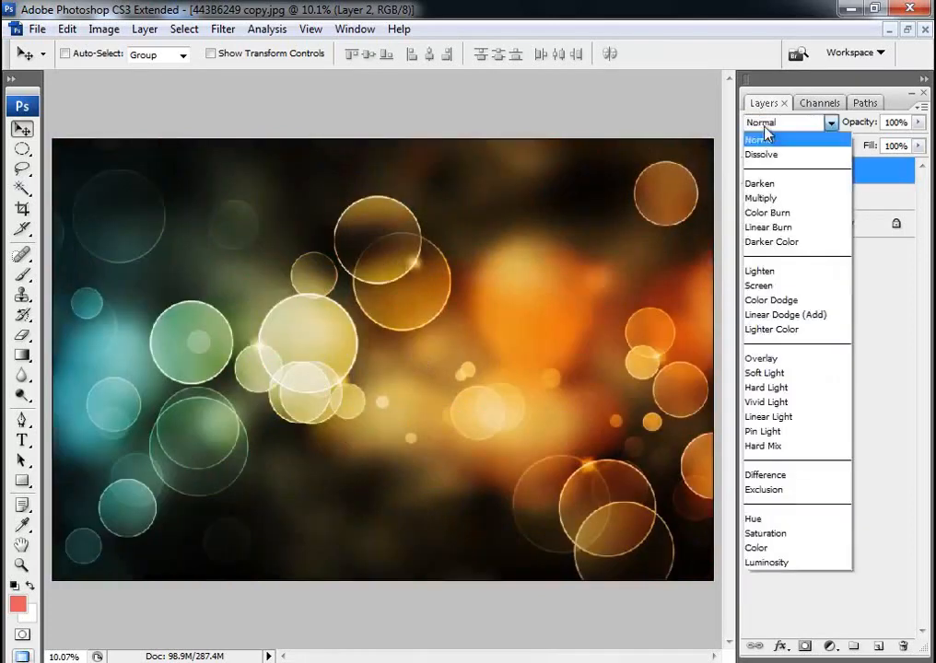
left_click(797, 287)
- Erase Layer 2's bokeh over the hands and clothing in the photo's centre with the soft 2500 px Eraser
left_click(360, 334, "alt")
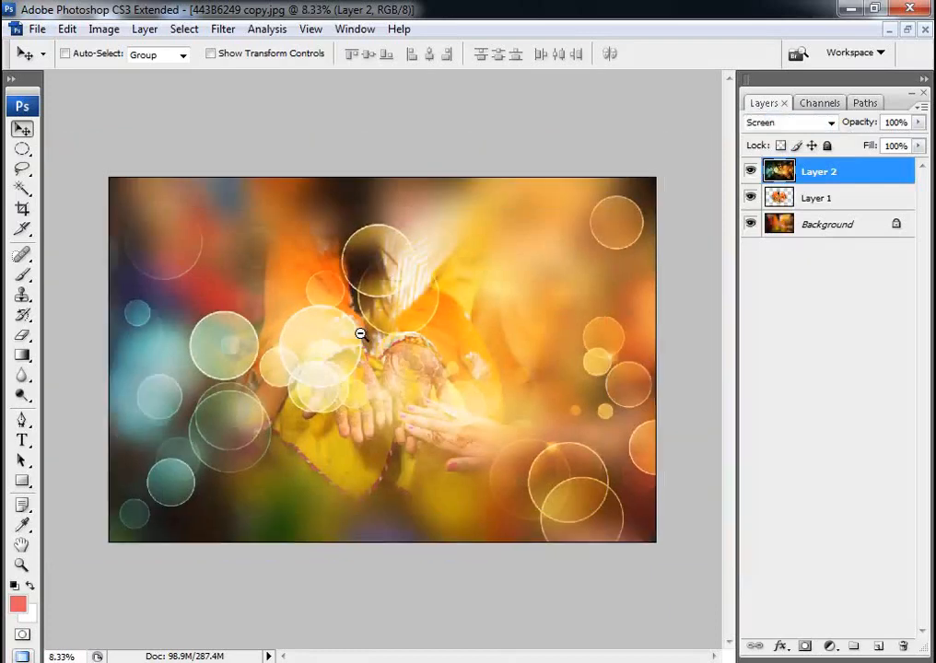
key("e")
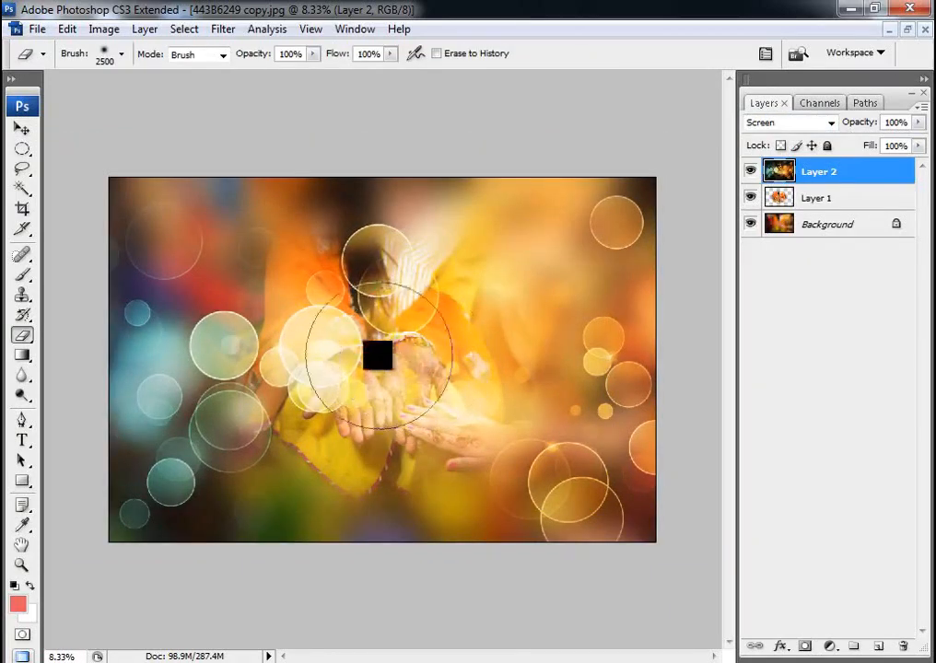
mouse_move(355, 389)
left_mouse_down()
mouse_move(408, 390)
mouse_move(388, 368)
mouse_move(361, 370)
mouse_move(361, 416)
mouse_move(373, 335)
mouse_move(363, 347)
mouse_move(375, 383)
mouse_move(369, 339)
mouse_move(402, 393)
mouse_move(406, 381)
mouse_move(399, 335)
mouse_move(376, 288)
mouse_move(395, 381)
mouse_move(387, 278)
left_mouse_up()
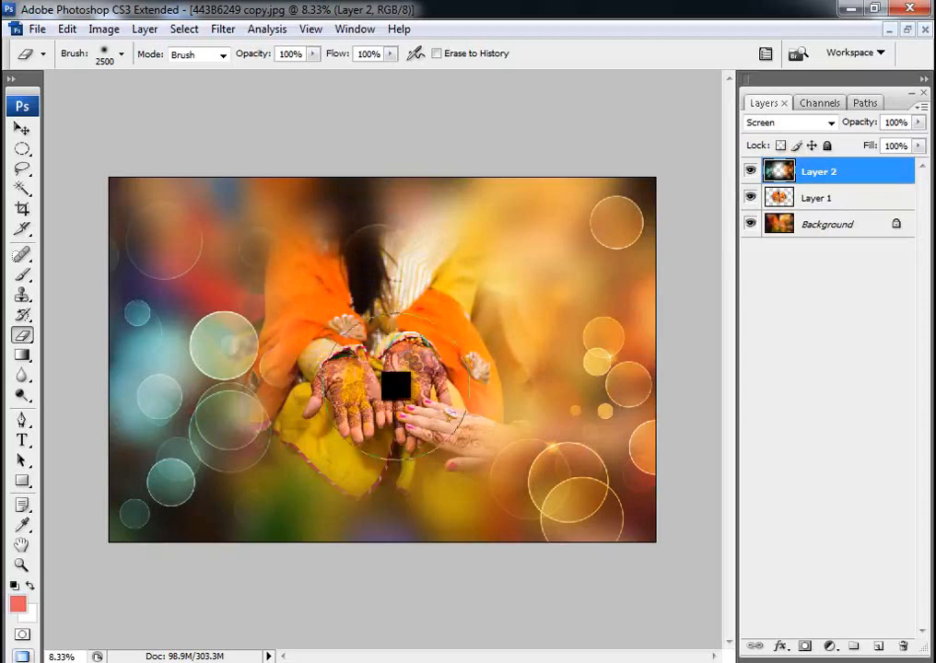
right_click(406, 345)
left_click(406, 350)
key("v")
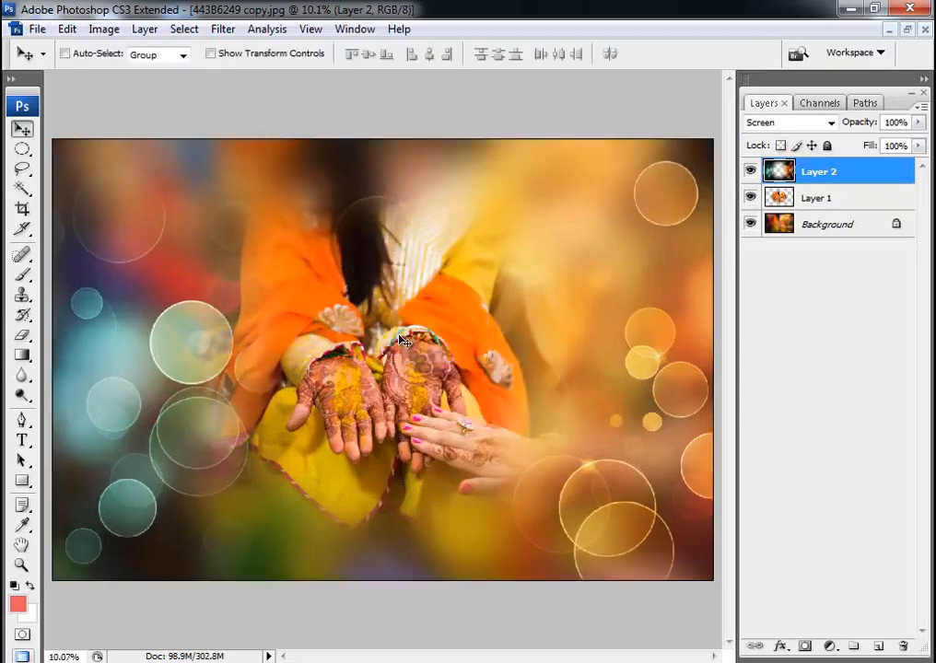
- Lower Layer 2's opacity to 62% and duplicate the layer
left_click_drag(918, 123, 881, 152)
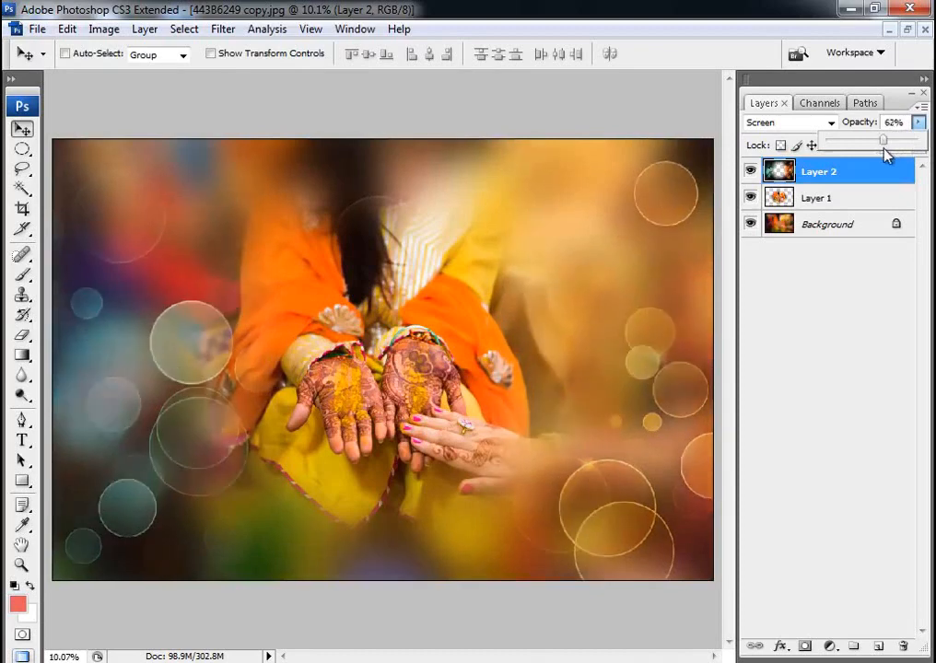
left_click(560, 319, "alt")
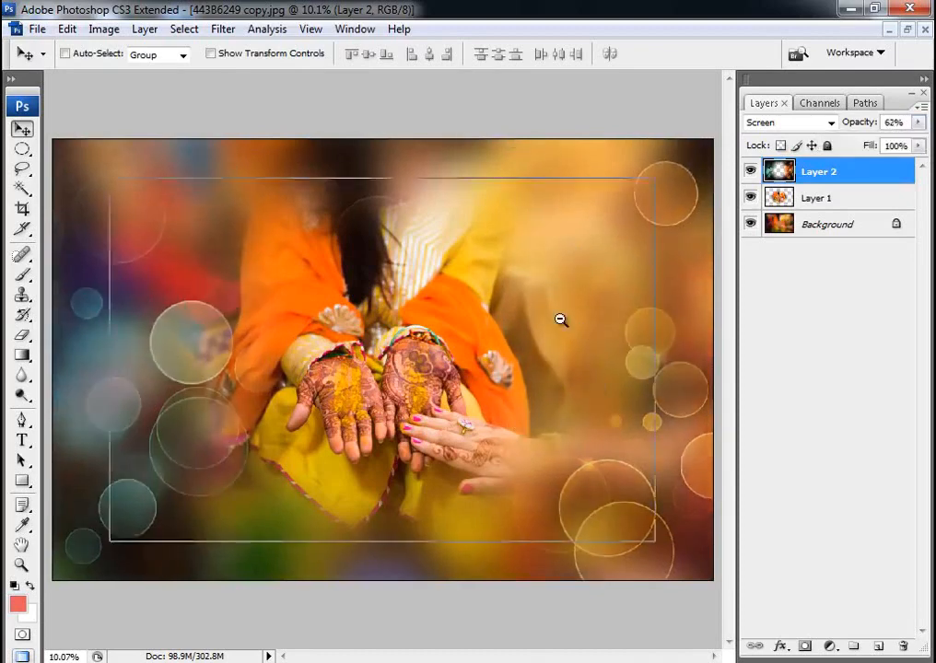
left_click(560, 319, "alt")
key("ctrl+j")
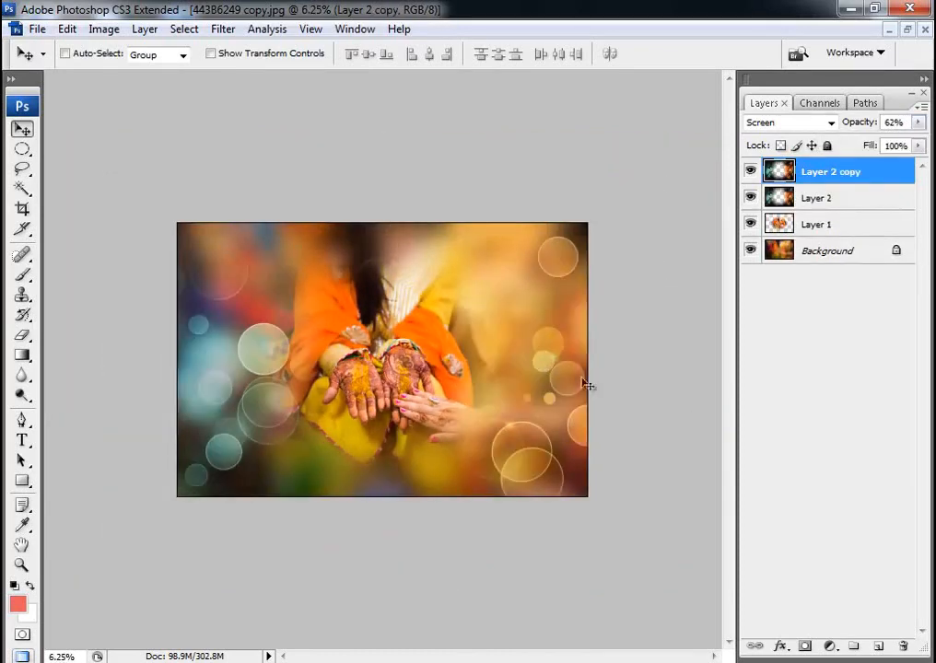
- Set Layer 2 copy's blend mode to Overlay and its fill to 50%
left_click(806, 123)
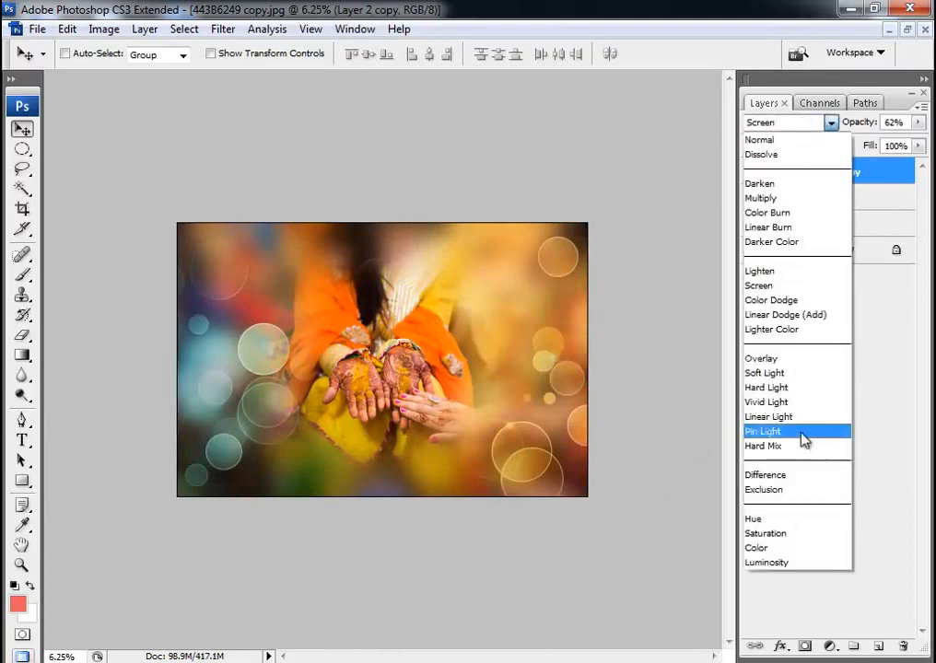
left_click(802, 358)
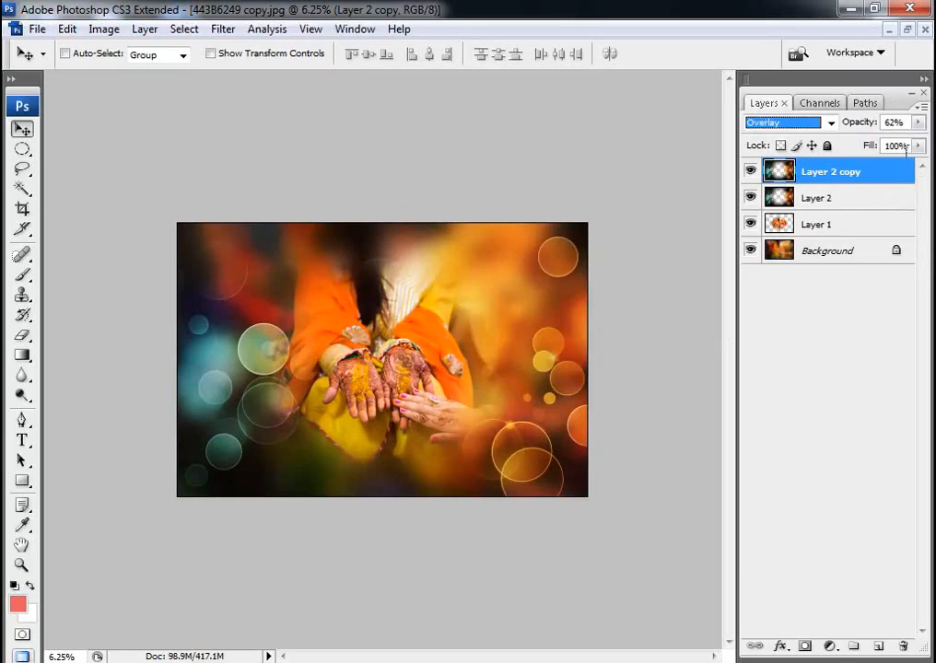
left_click_drag(918, 145, 872, 166)
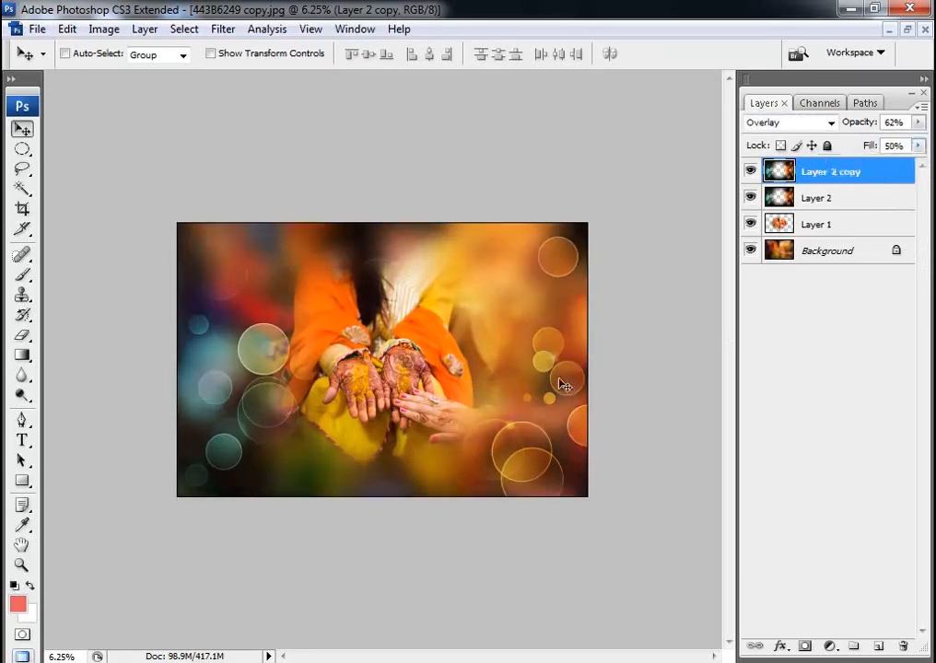
- Duplicate Layer 2 copy and set the new top layer's blend mode to Hard Light
key("ctrl+j")
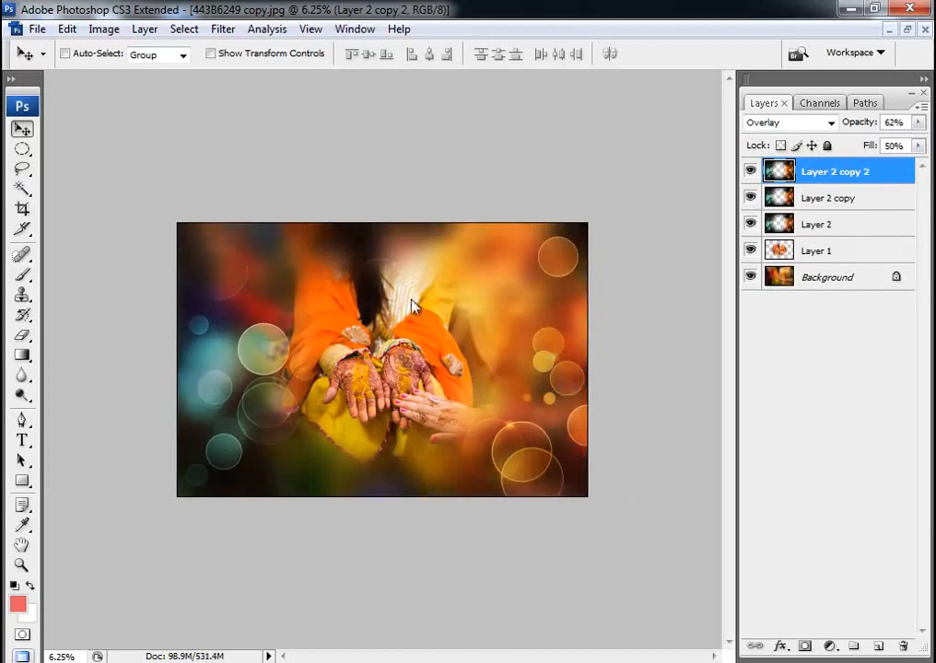
key("ctrl+0")
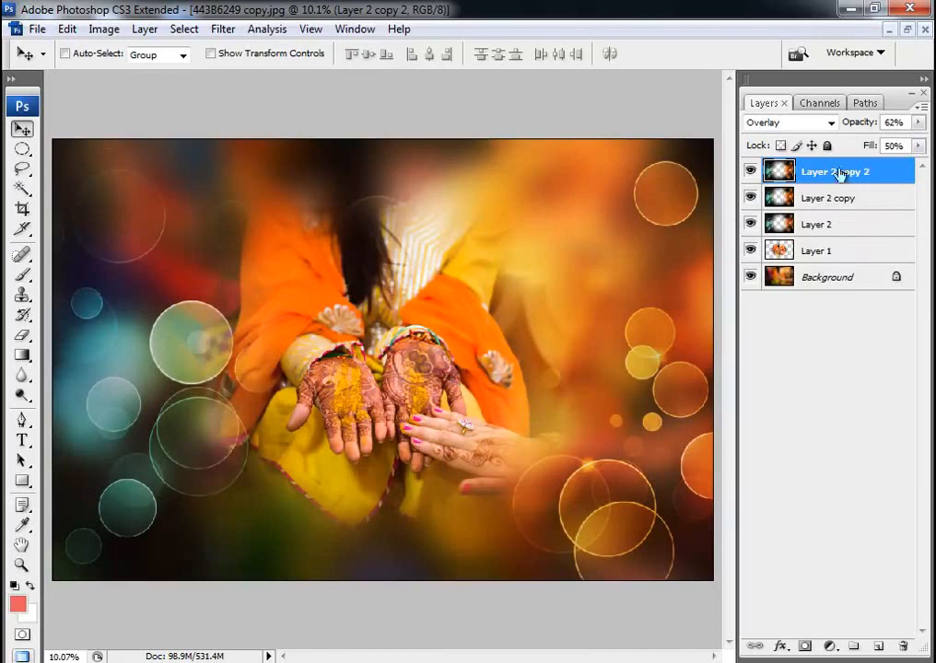
left_click(799, 126)
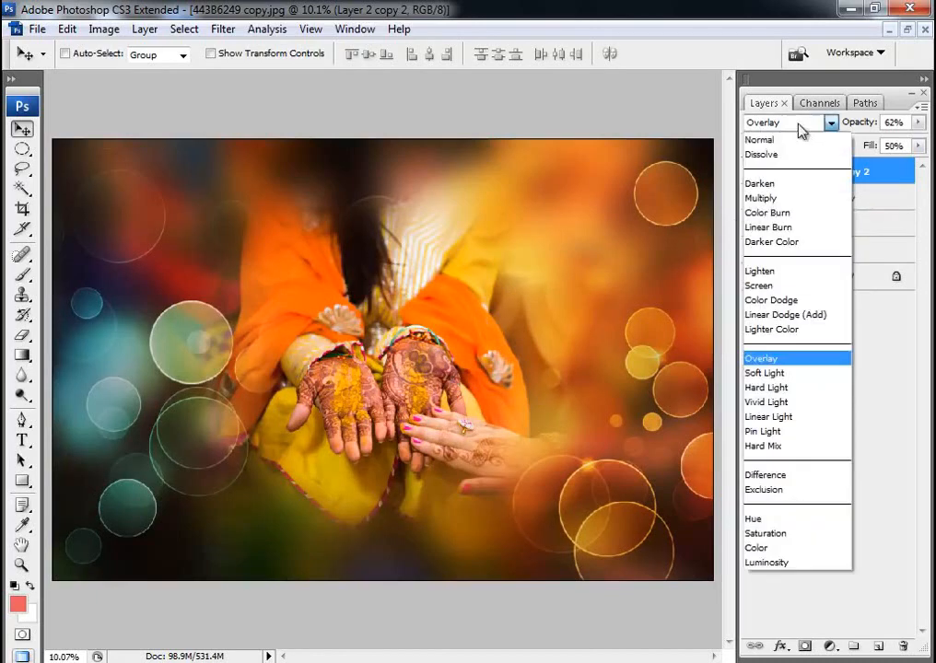
left_click(783, 388)
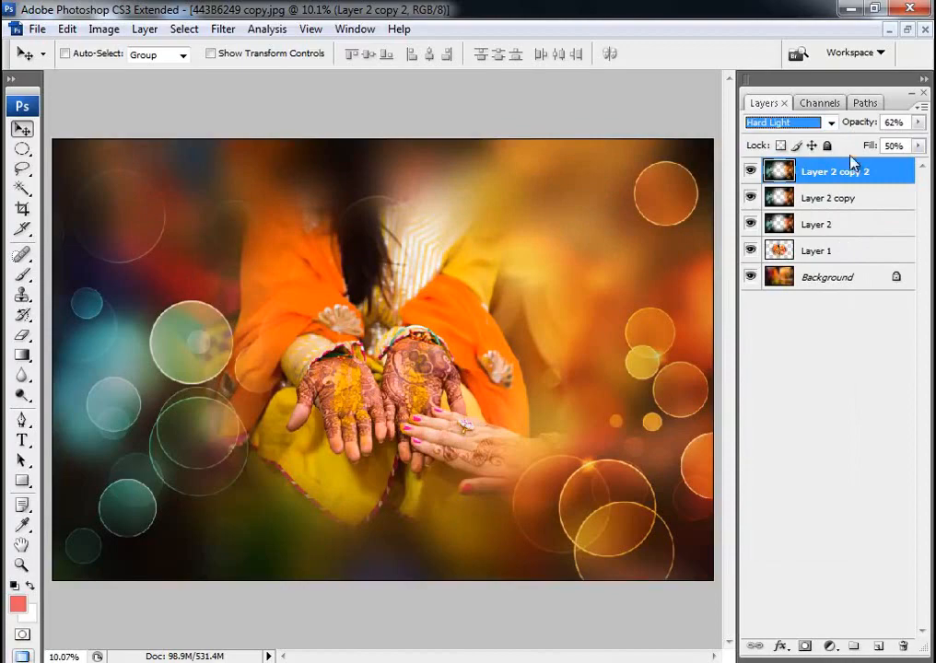
- Compare the photo with and without each of the three bokeh layers, leaving all of them visible
left_click(750, 172)
left_click(751, 171)
left_click(751, 172)
left_click(750, 171)
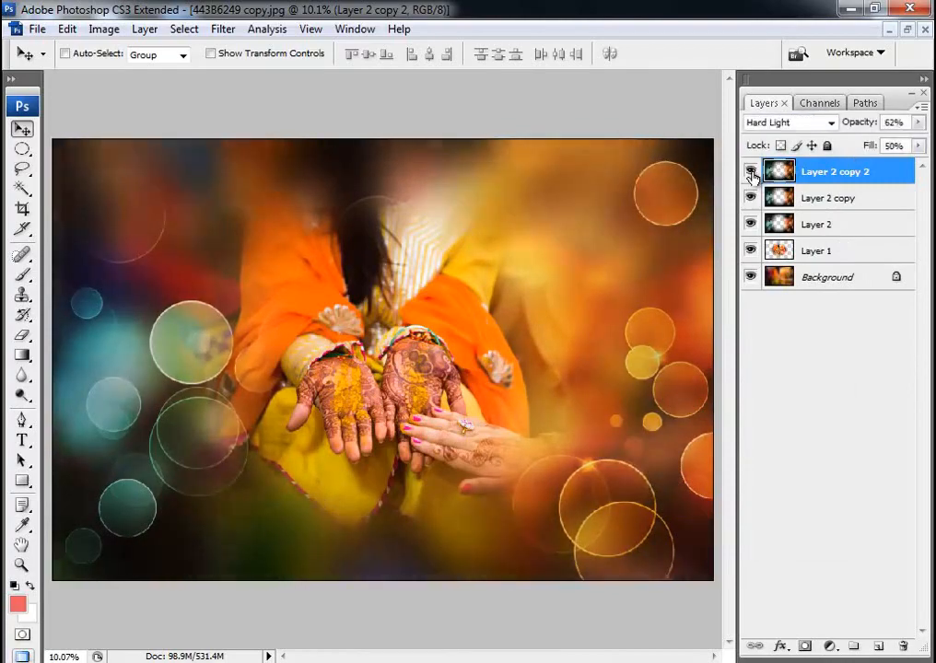
left_click(751, 172)
left_click(751, 171)
left_click(750, 198)
left_click(750, 198)
left_click(751, 224)
left_click(751, 224)
left_click(751, 224)
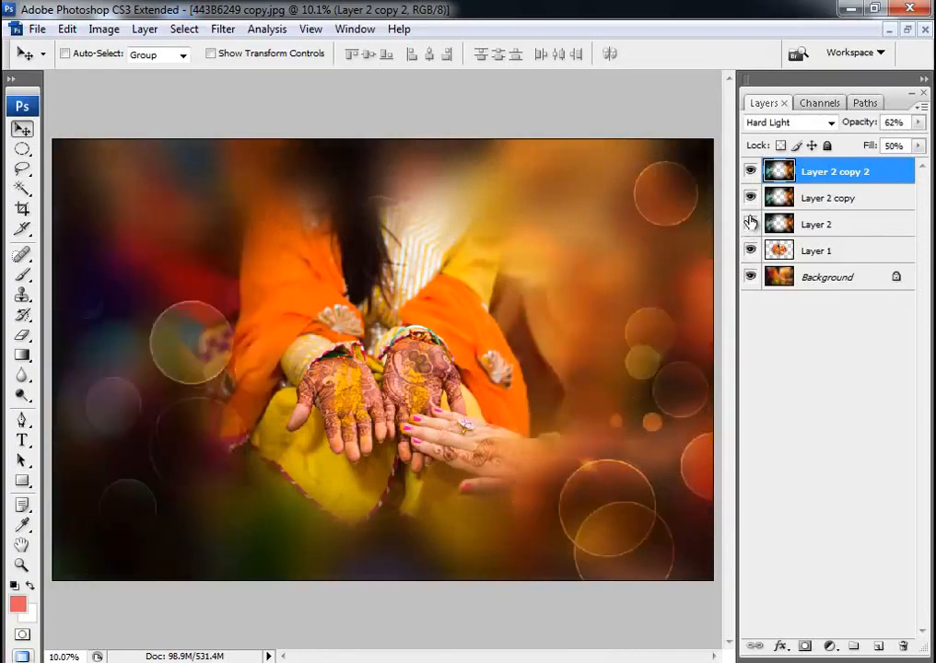
left_click(751, 224)
- Check the blend settings of each bokeh layer, and compare the photo with both copies hidden and shown again
left_click(841, 227)
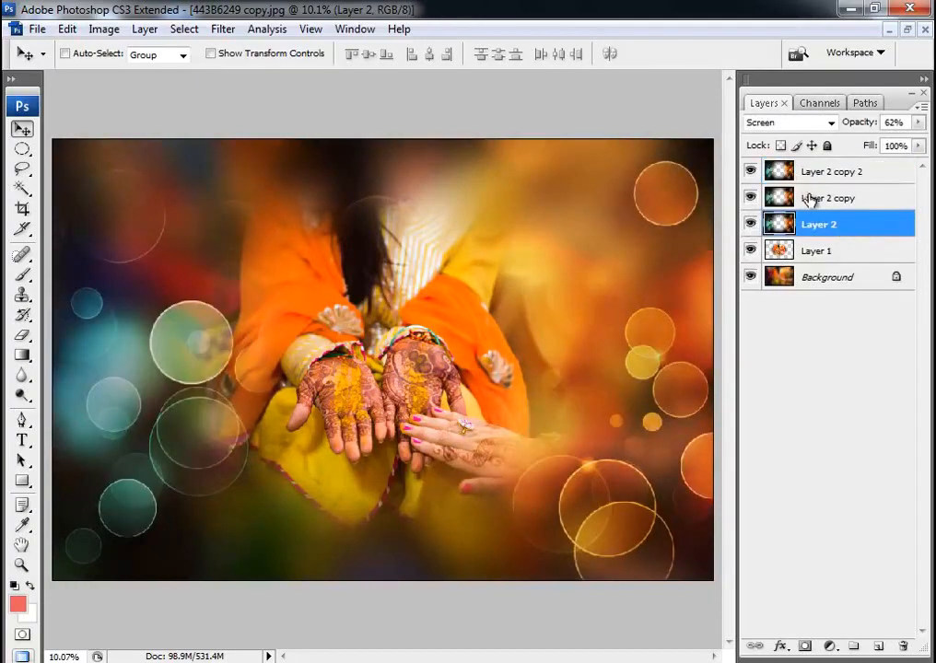
left_click(814, 199)
left_click(819, 175)
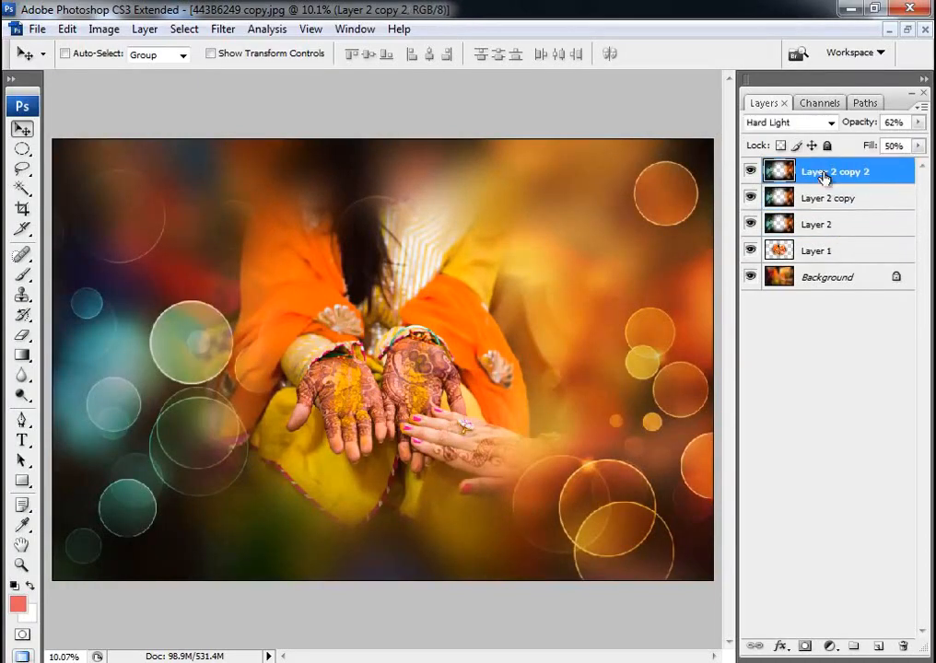
left_click_drag(750, 171, 748, 201)
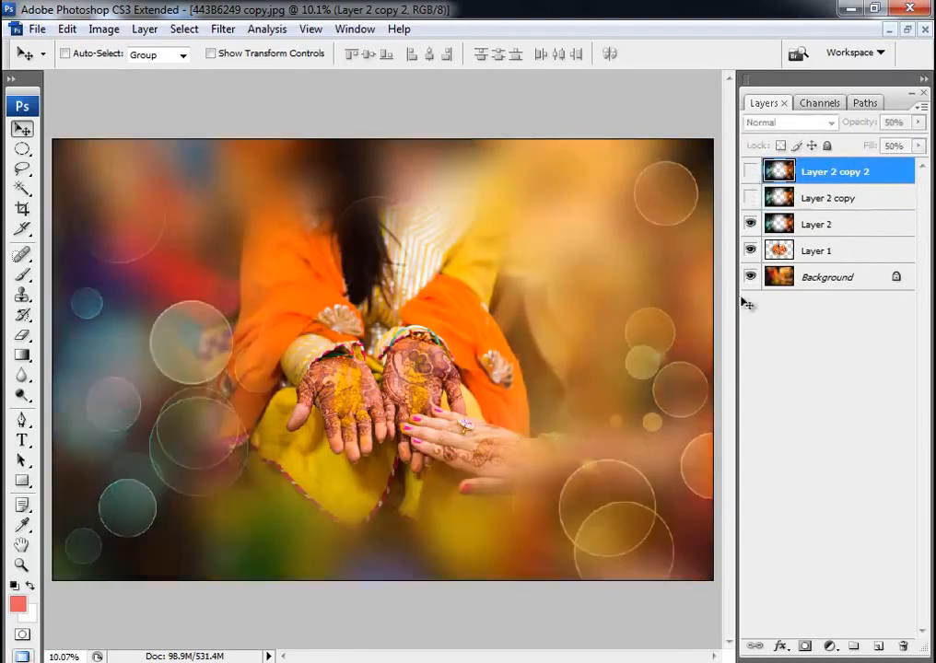
left_click(752, 199)
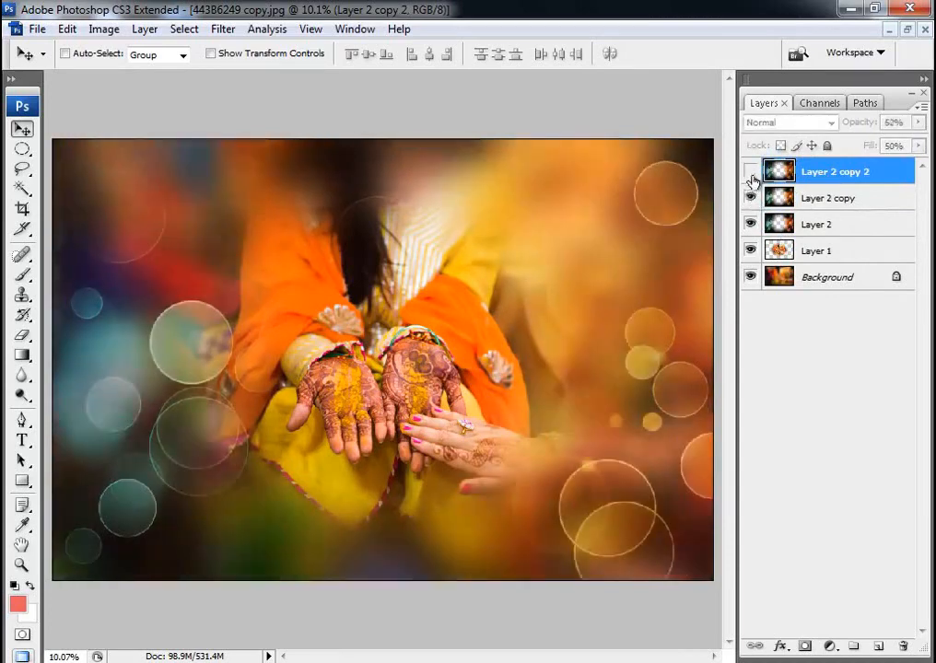
left_click(749, 172)
left_click(380, 330, "alt")
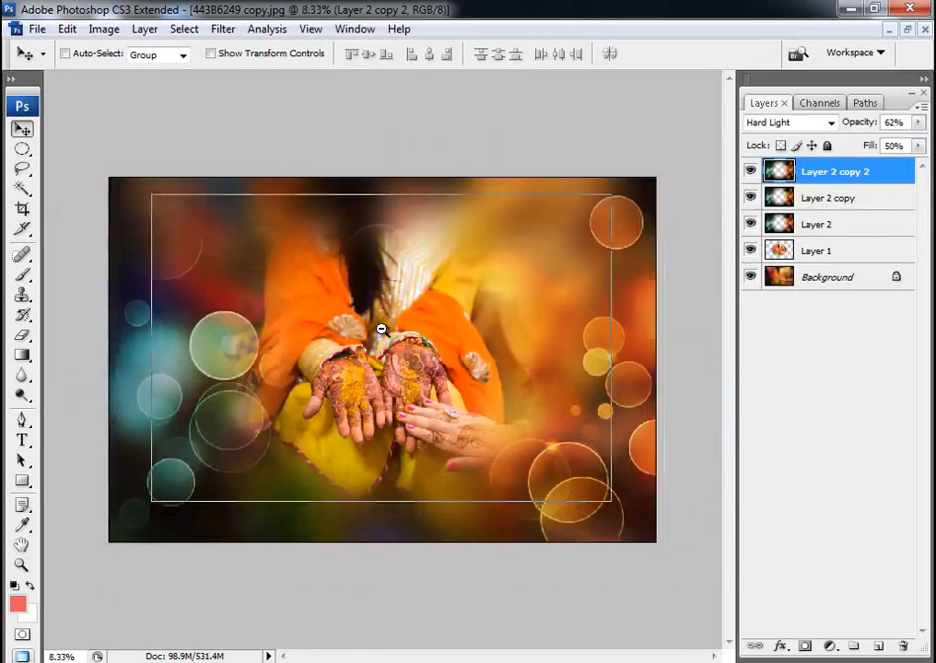
left_click(381, 322, "alt")
right_click(353, 305)
left_click(373, 311)
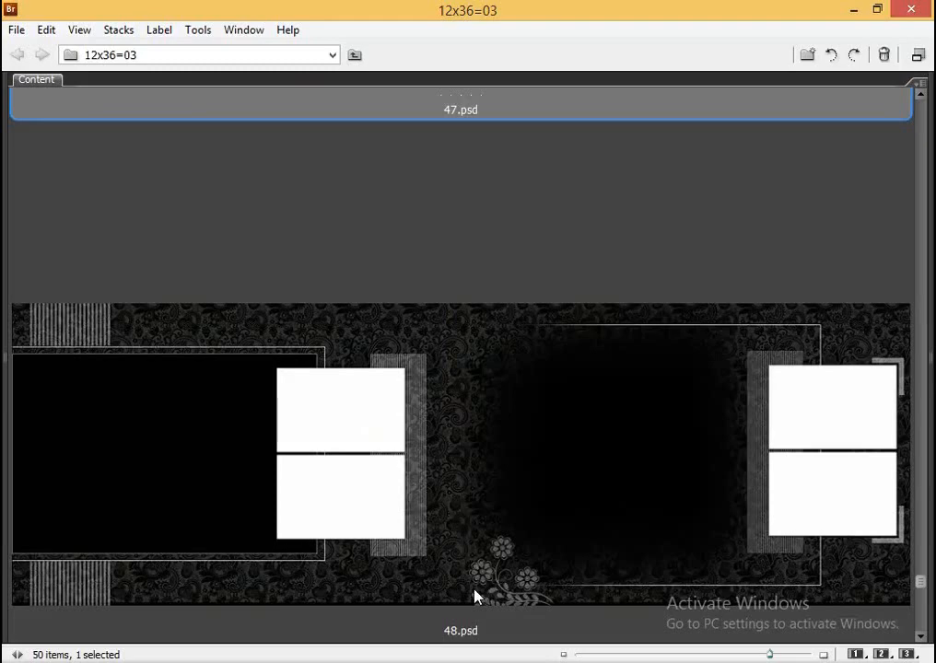
- Look through the 12x36=03 album templates in reverse order from 47.psd back to 40.psd
key("Up")
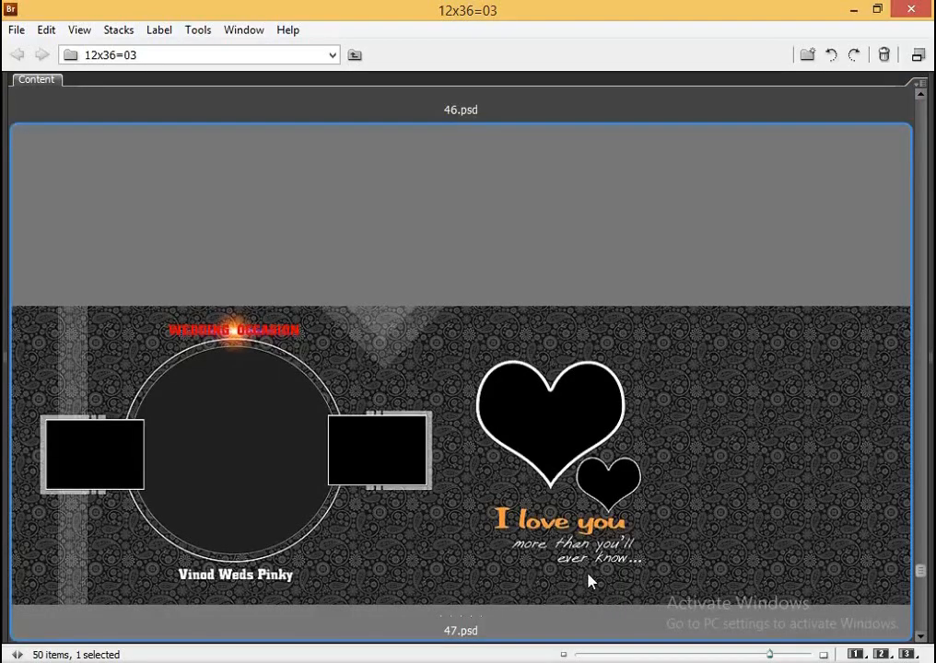
scroll(590, 580, "up", 1)
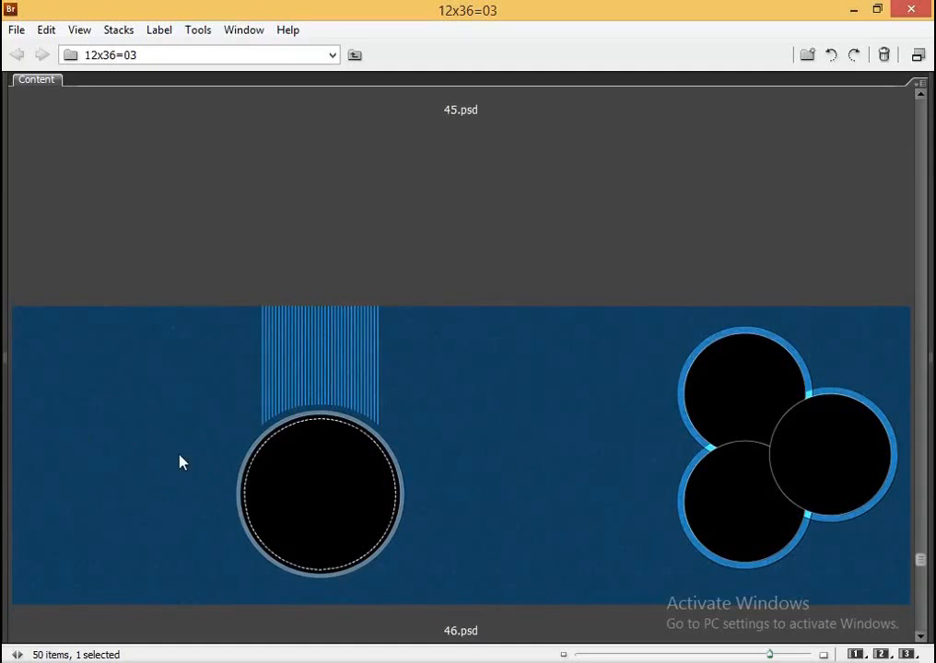
scroll(181, 462, "up", 1)
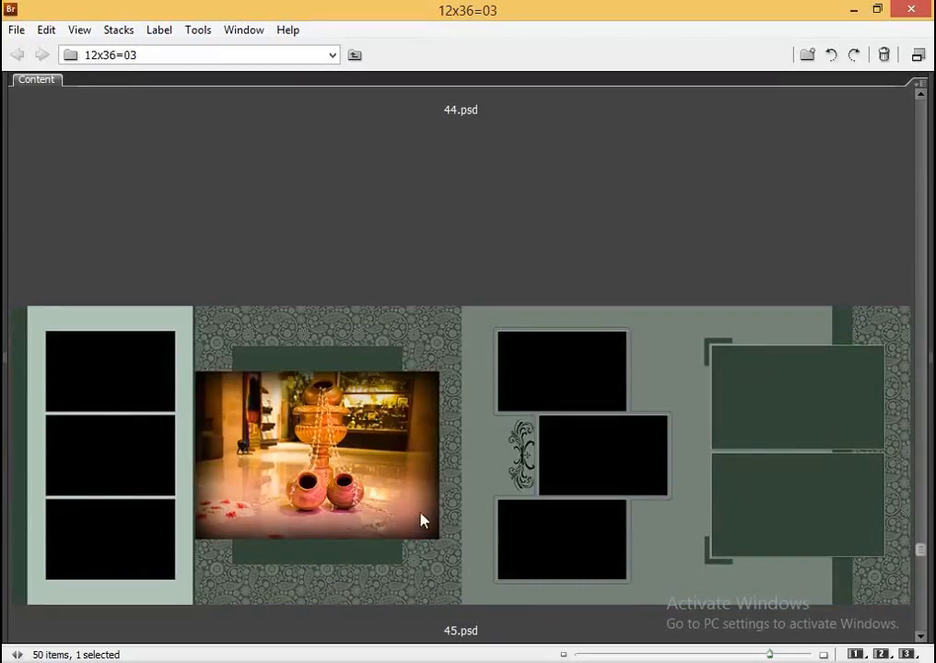
scroll(420, 520, "up", 1)
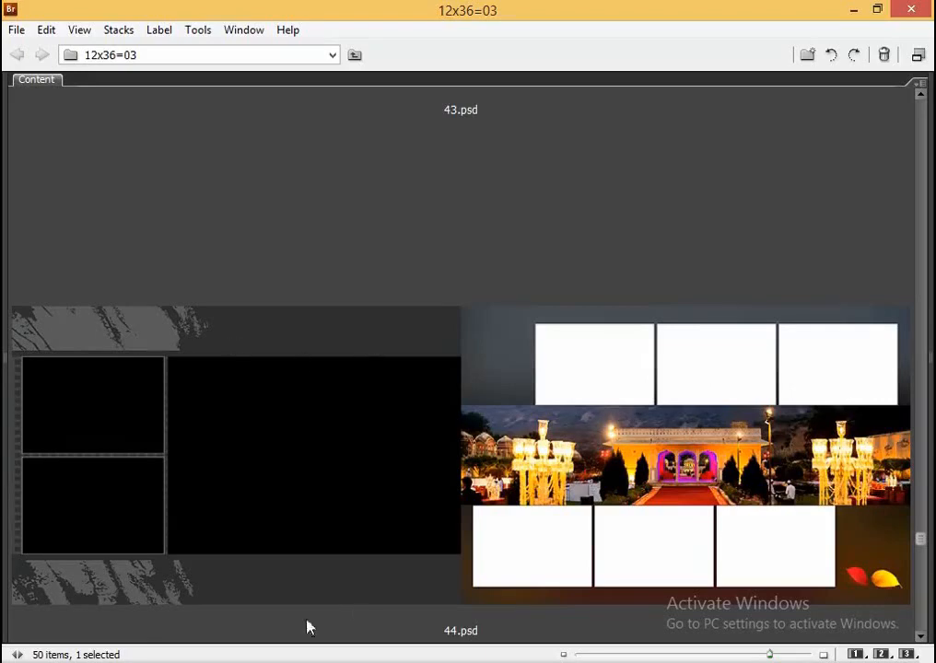
scroll(436, 511, "up", 3)
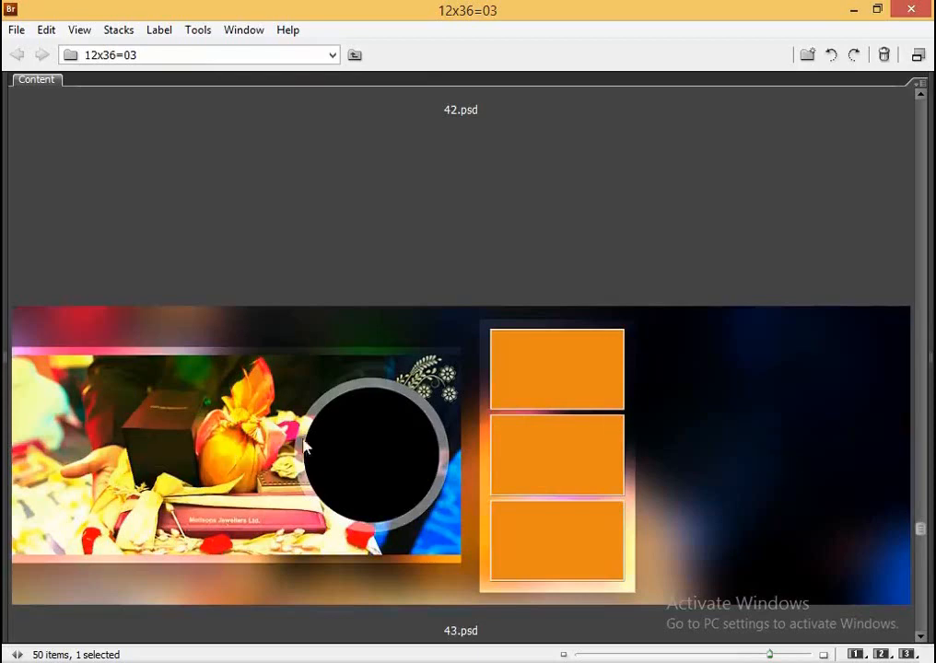
scroll(346, 448, "up", 3)
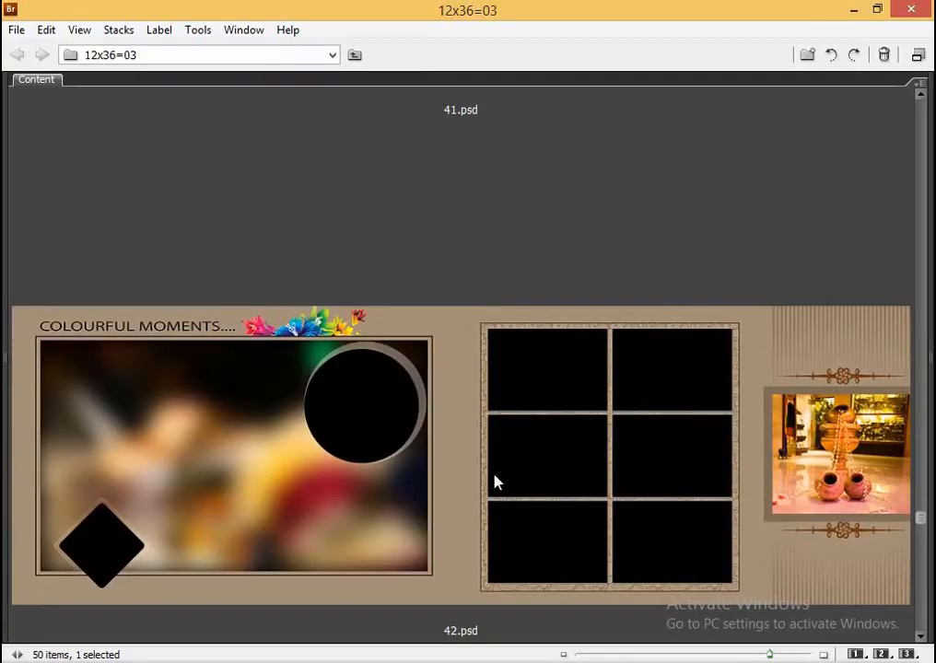
scroll(495, 481, "up", 3)
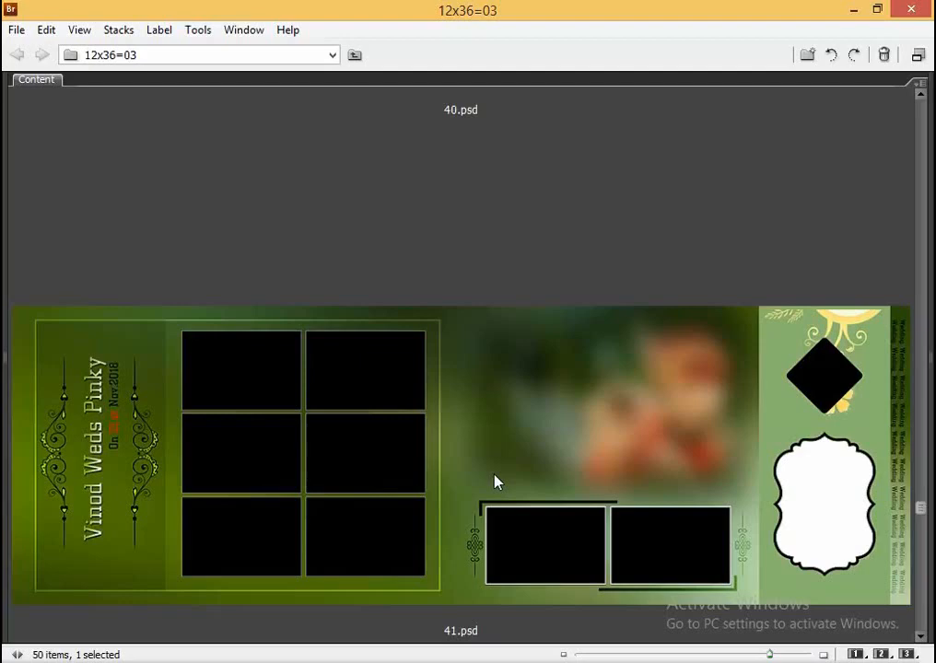
scroll(495, 481, "up", 3)
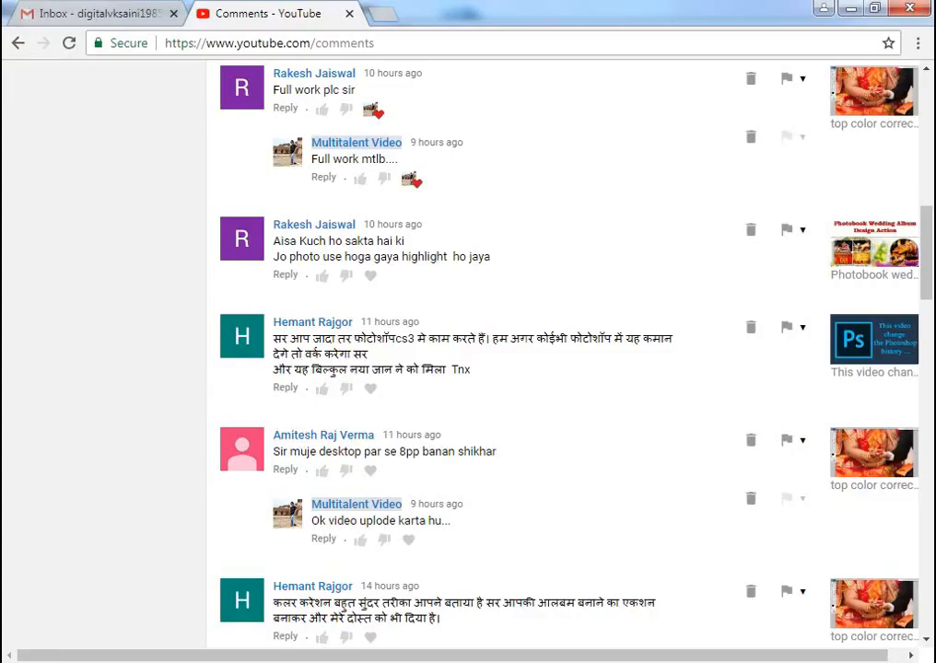
- Read the published comments on the YouTube comments page, examining New Technology Computer's long comment and highlighting its mention of the DESI ME SIKHO channel
scroll(341, 425, "down", 5)
scroll(345, 442, "down", 10)
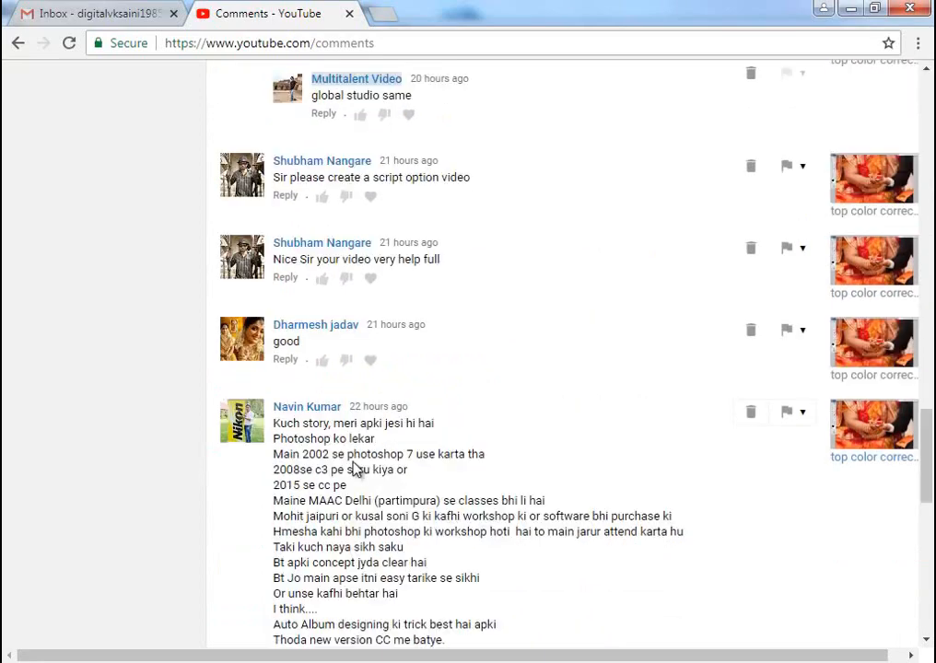
scroll(320, 417, "up", 3)
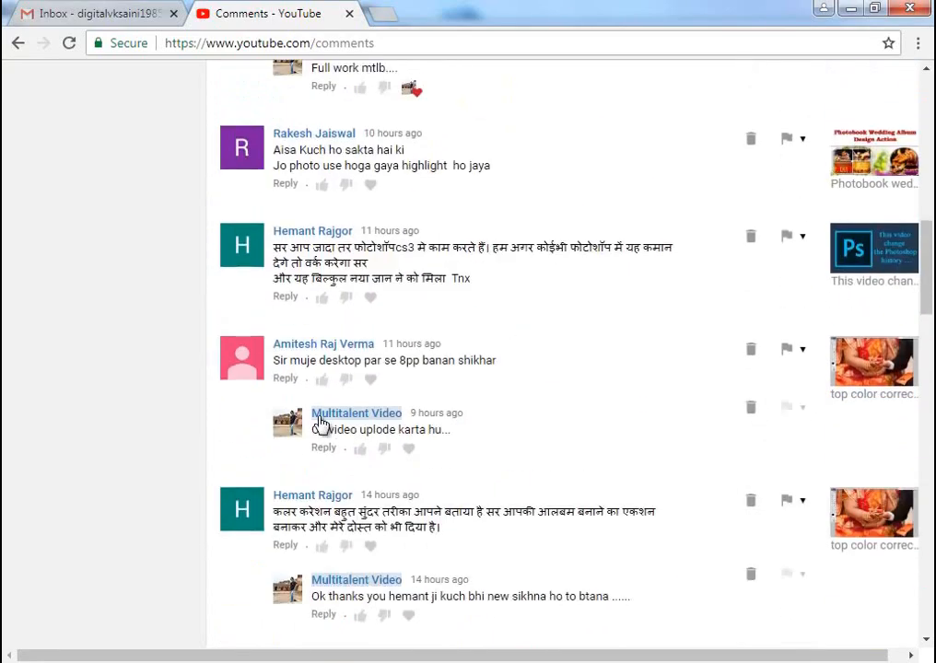
scroll(320, 425, "down", 4)
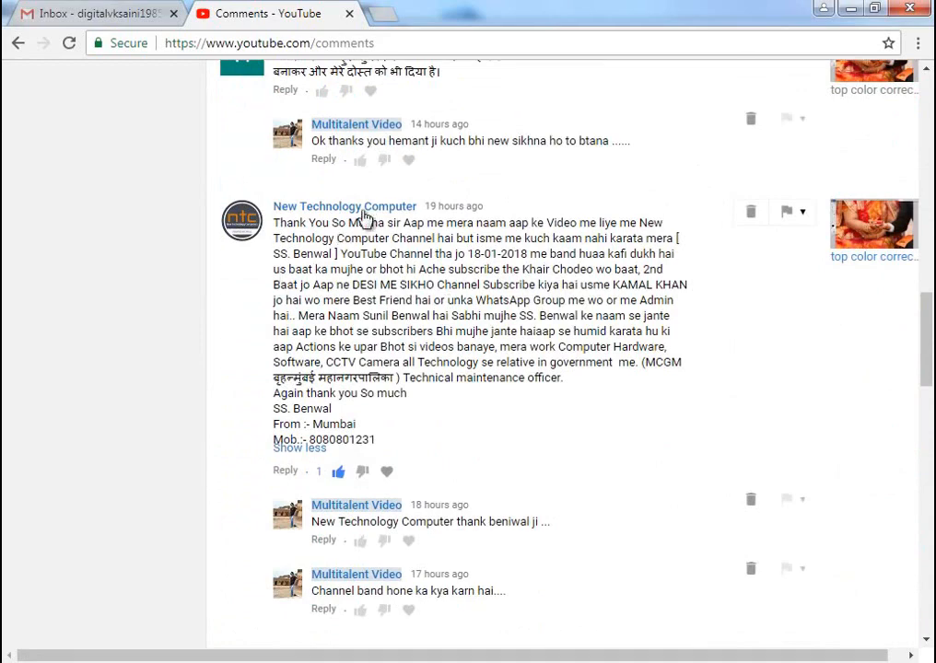
scroll(389, 308, "up", 10)
scroll(387, 305, "up", 4)
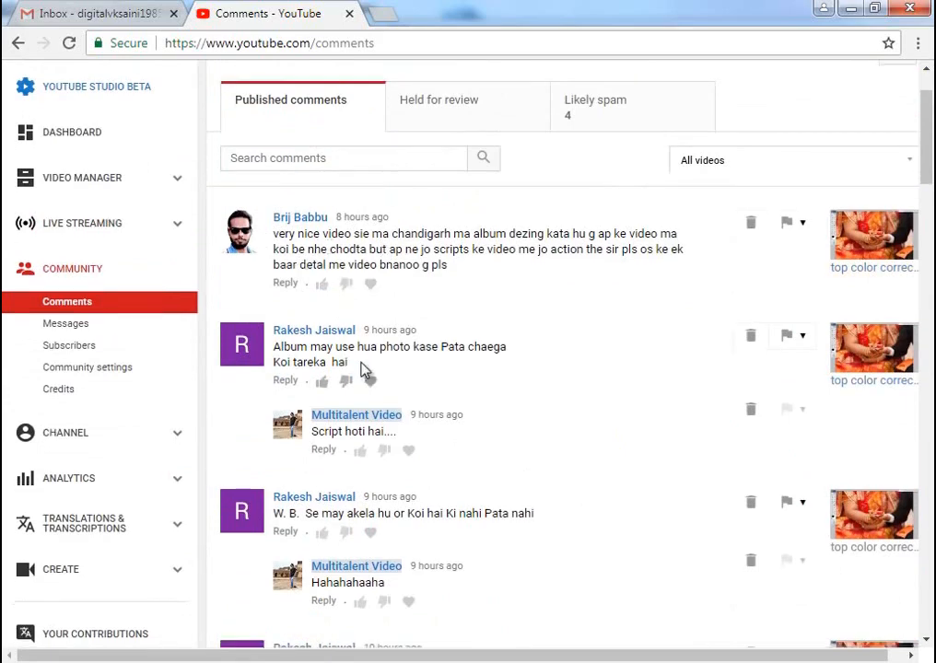
scroll(359, 368, "down", 8)
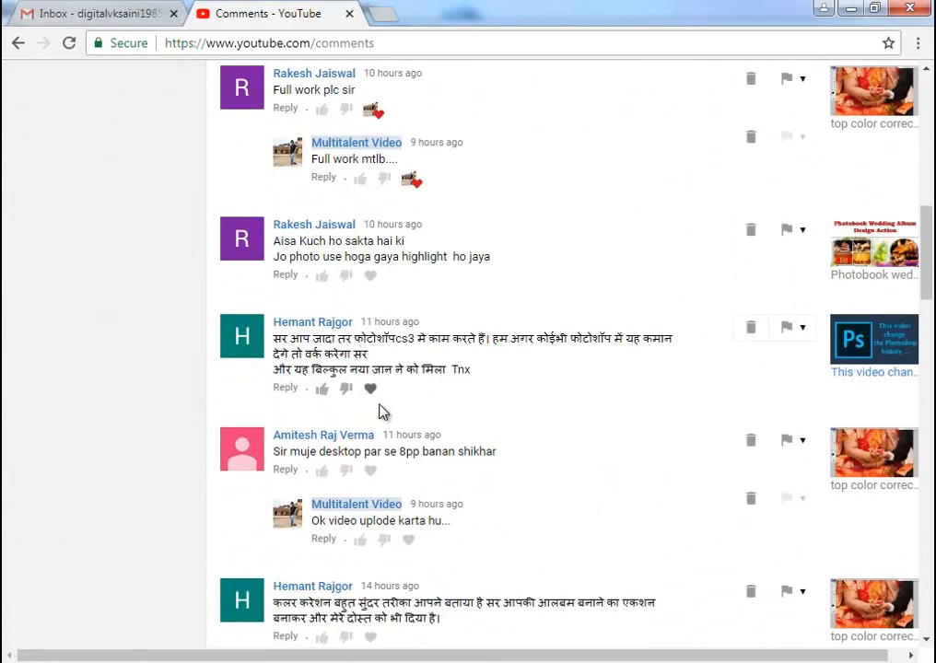
scroll(381, 411, "down", 2)
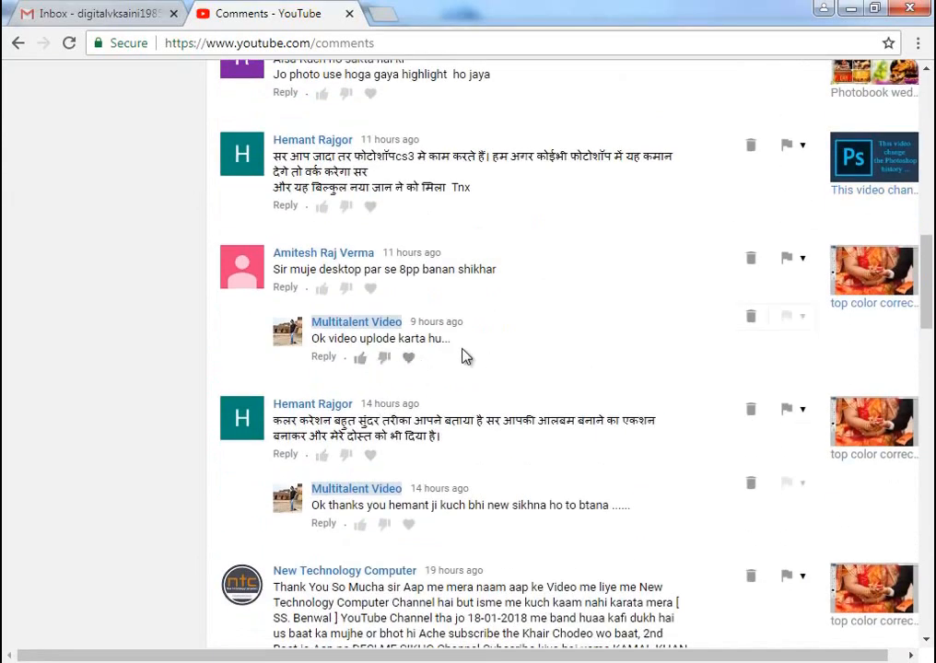
scroll(463, 355, "down", 4)
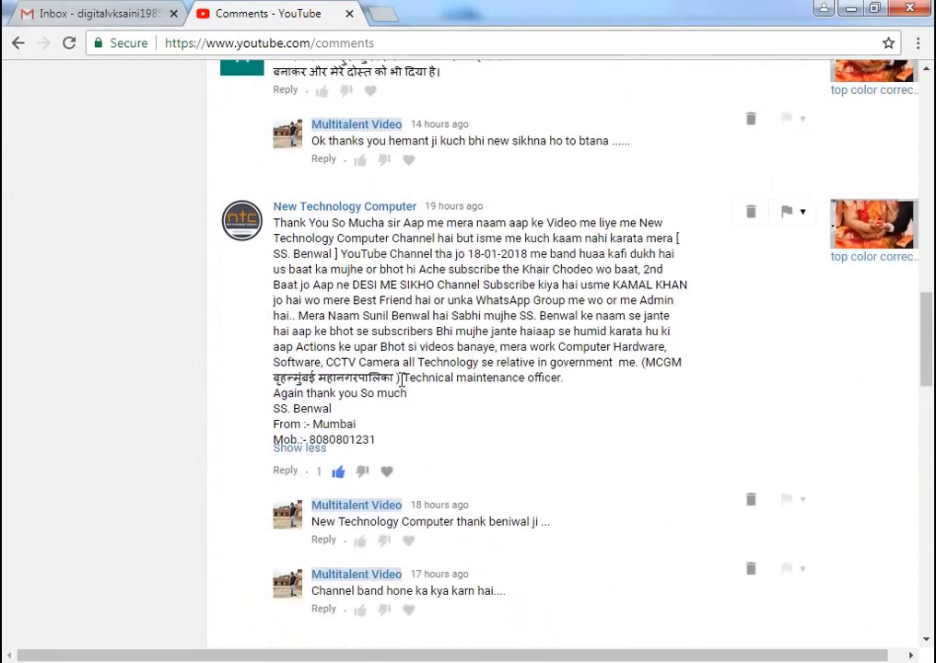
scroll(397, 260, "down", 2)
scroll(396, 260, "up", 1)
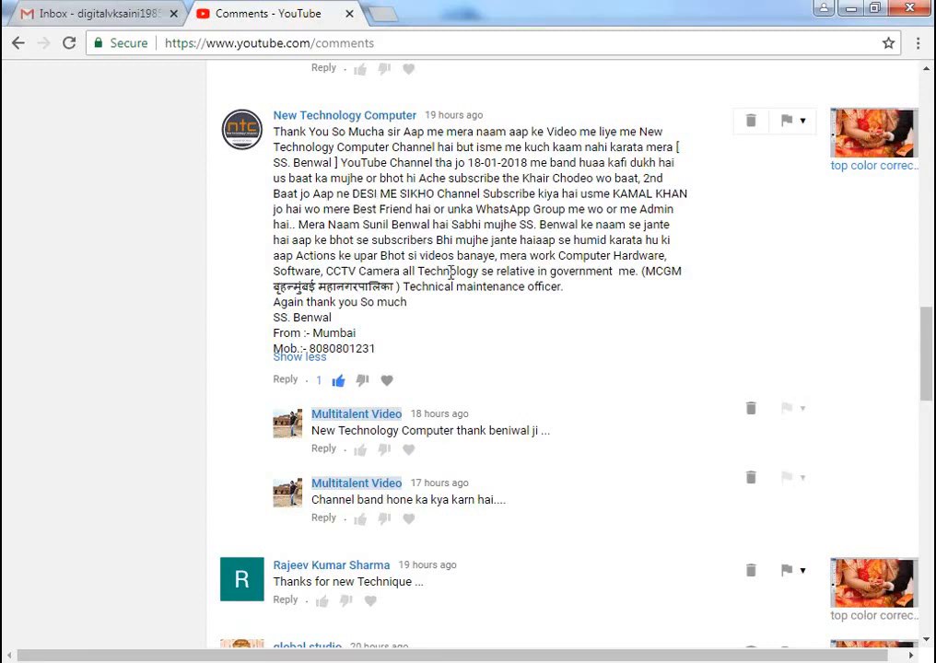
left_click_drag(359, 195, 422, 197)
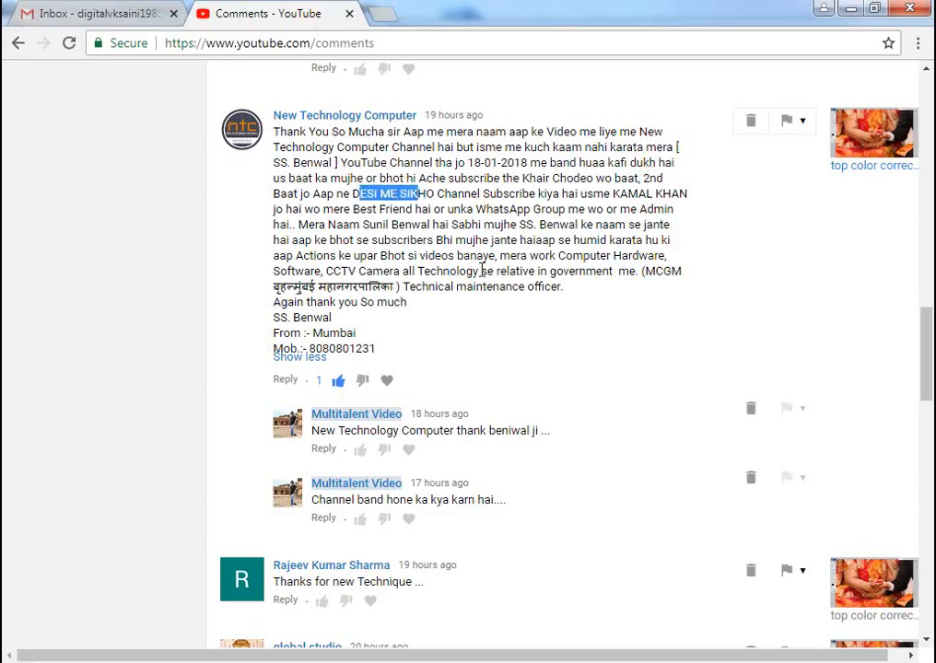
left_click(439, 310)
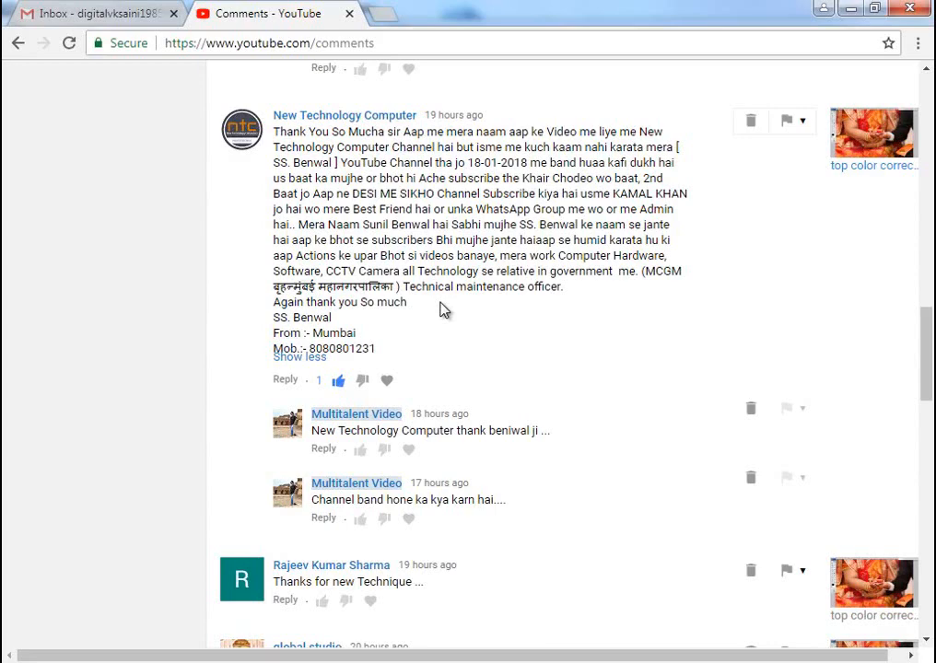
- Read the older viewer comments down to the long one about learning Photoshop since 2002, collapsing and expanding it, and its reply
scroll(451, 322, "down", 3)
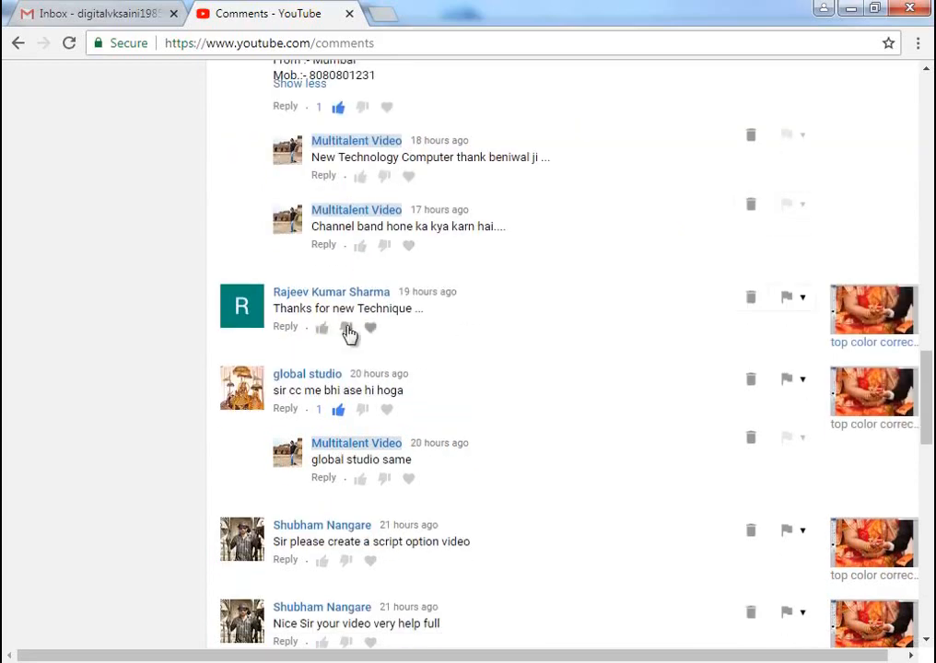
scroll(464, 350, "down", 1)
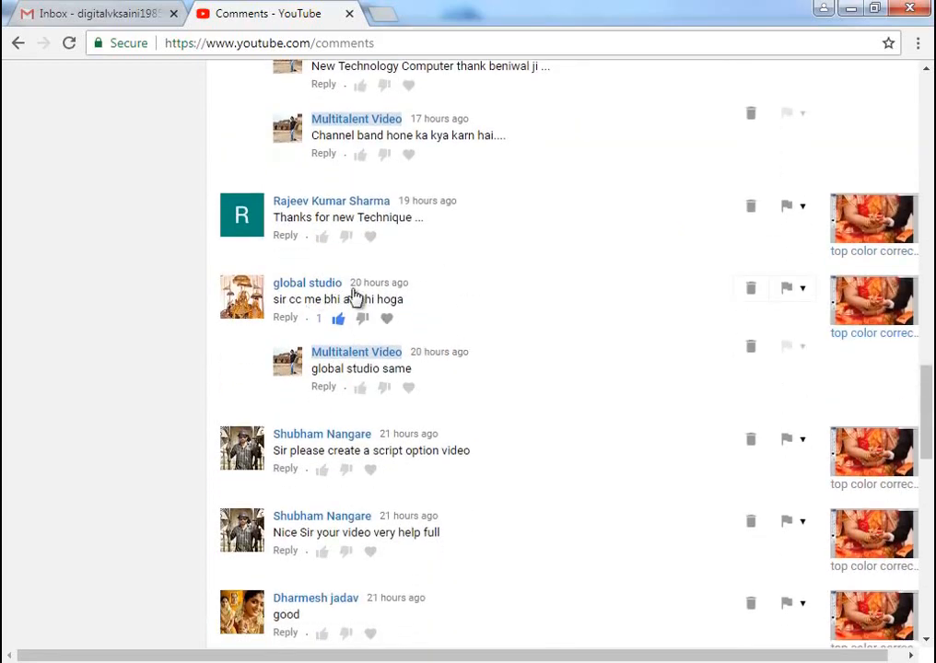
scroll(449, 326, "down", 6)
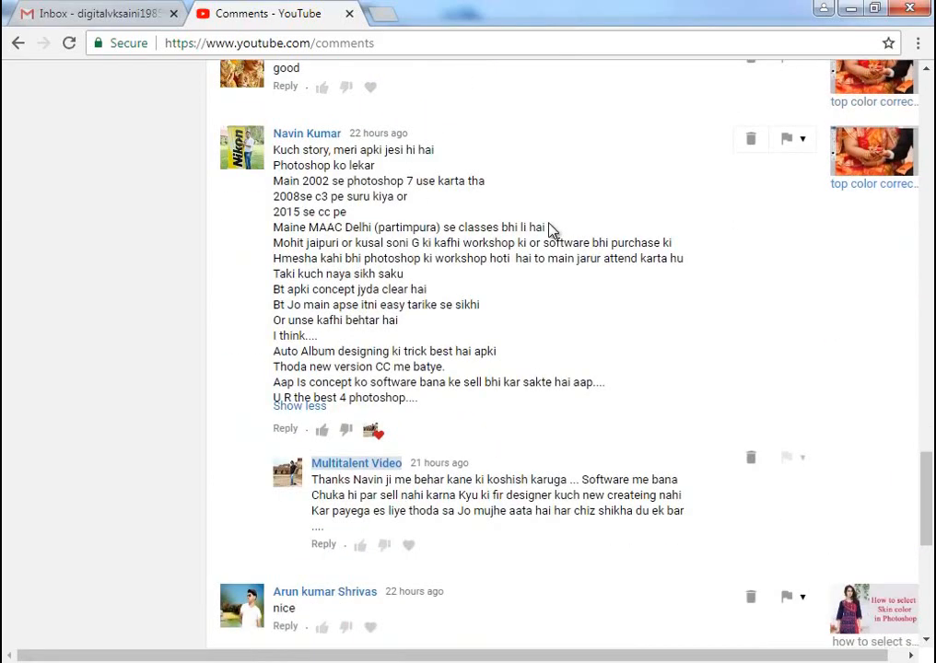
left_click(300, 406)
left_click(300, 408)
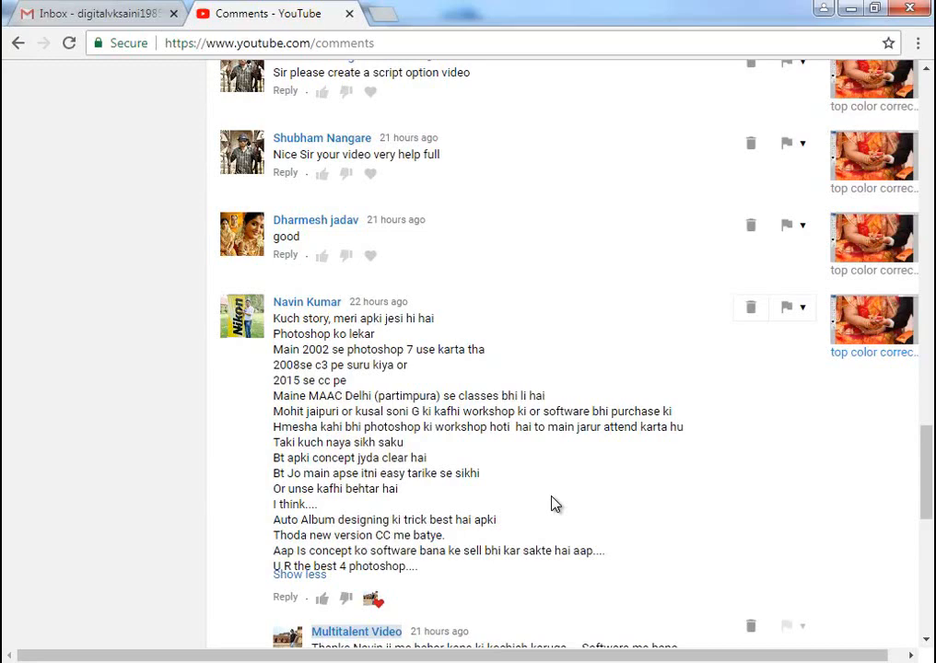
scroll(516, 461, "down", 2)
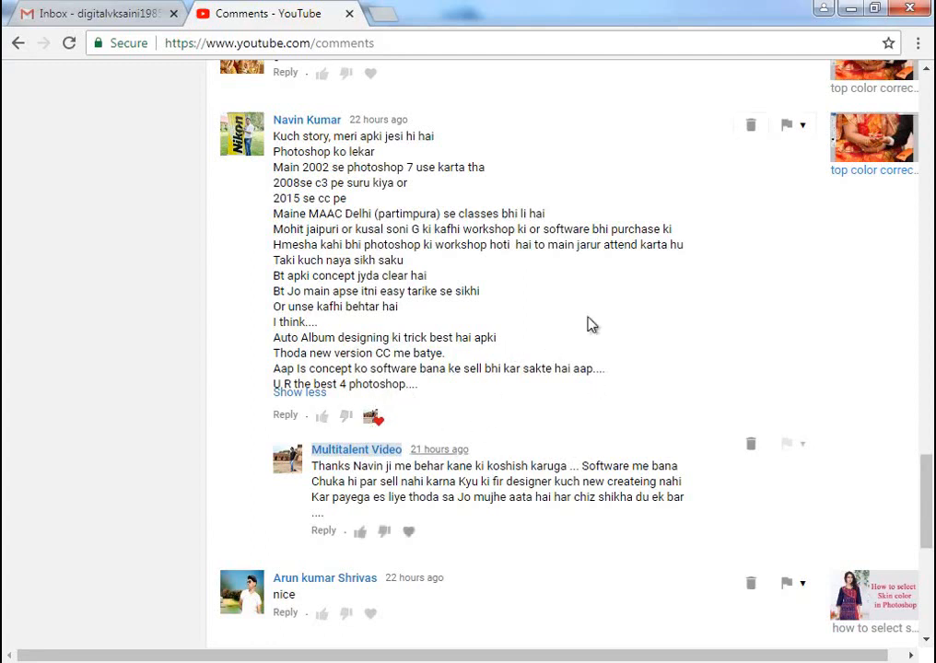
scroll(455, 390, "down", 1)
scroll(453, 387, "up", 1)
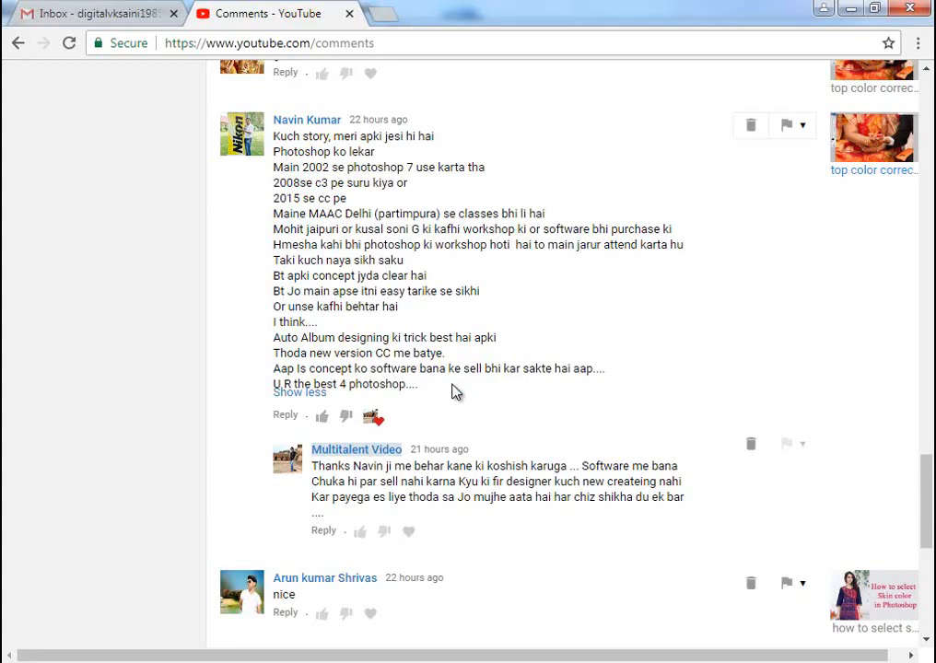
- Load more comments at the end of the YouTube list and return to New Technology Computer's comment
scroll(454, 392, "down", 5)
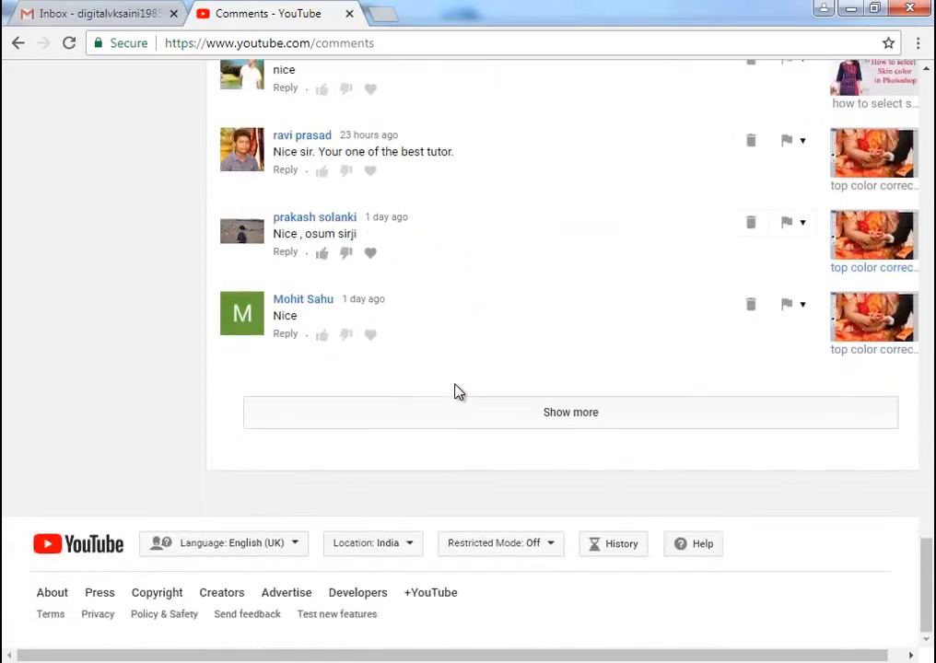
scroll(455, 390, "up", 6)
scroll(455, 391, "down", 6)
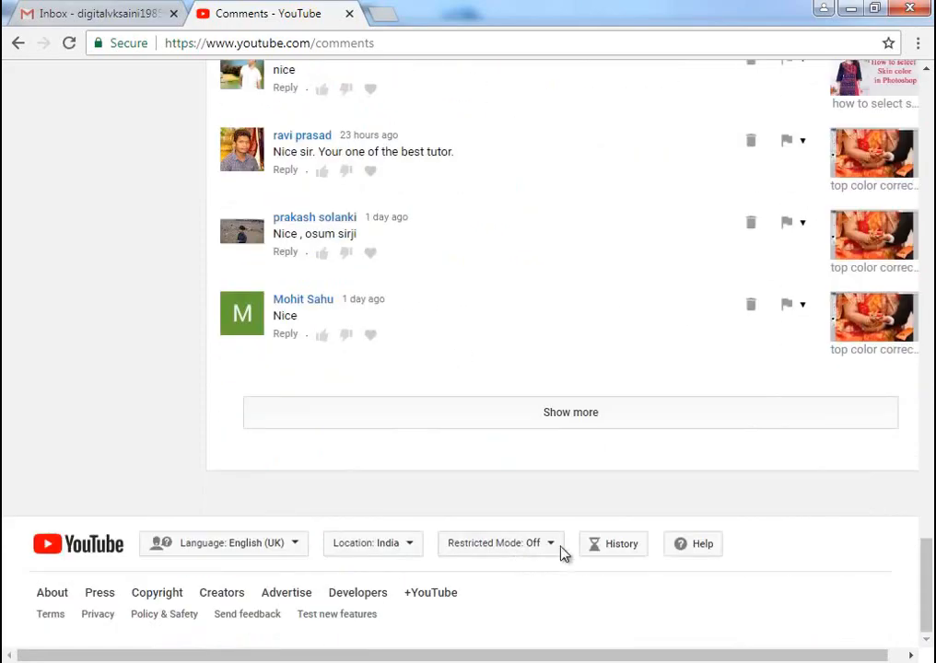
left_click(571, 423)
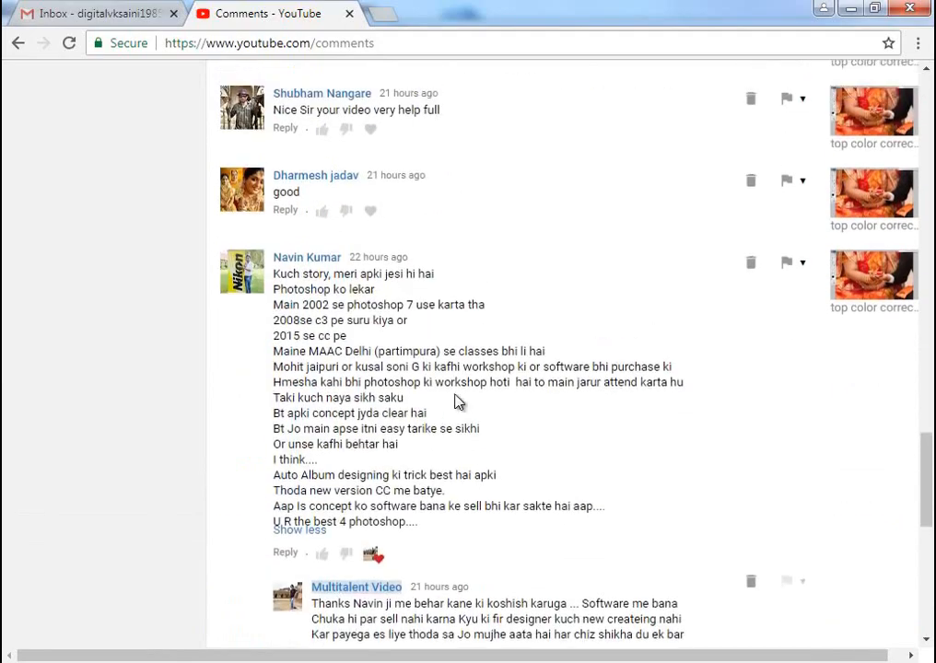
scroll(455, 401, "up", 10)
scroll(455, 401, "down", 3)
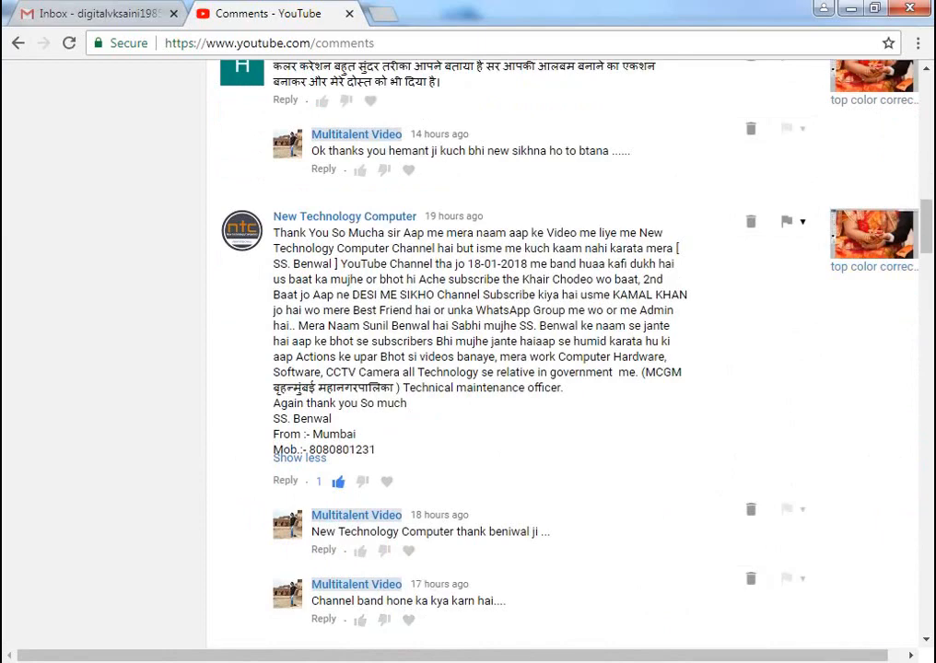
- Switch to Photoshop with the wedding photo maxresdefault.jpg open
mouse_move(264, 662)
left_click(264, 567)
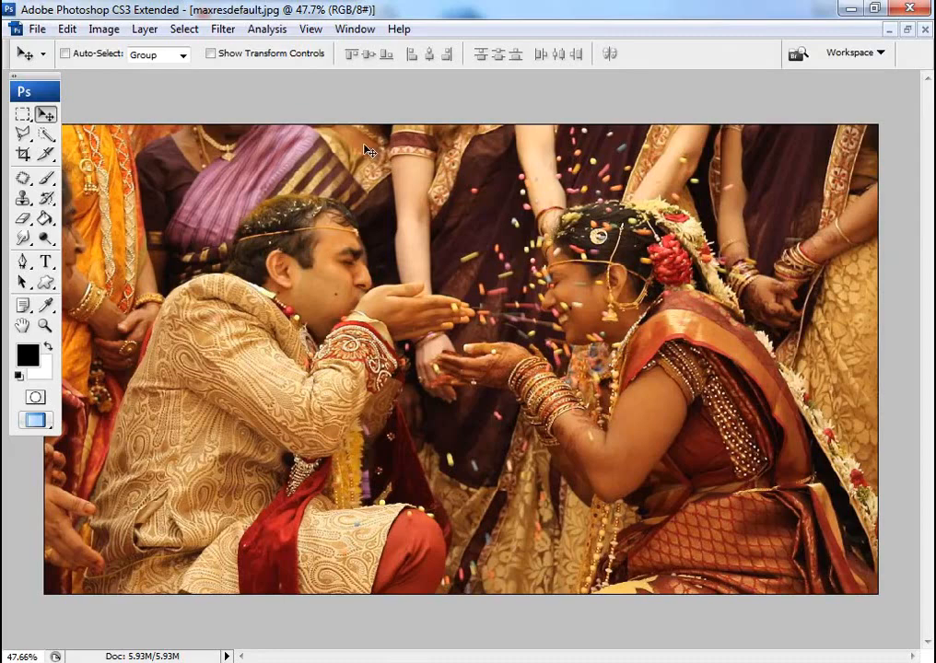
left_click(354, 28)
left_click(405, 263)
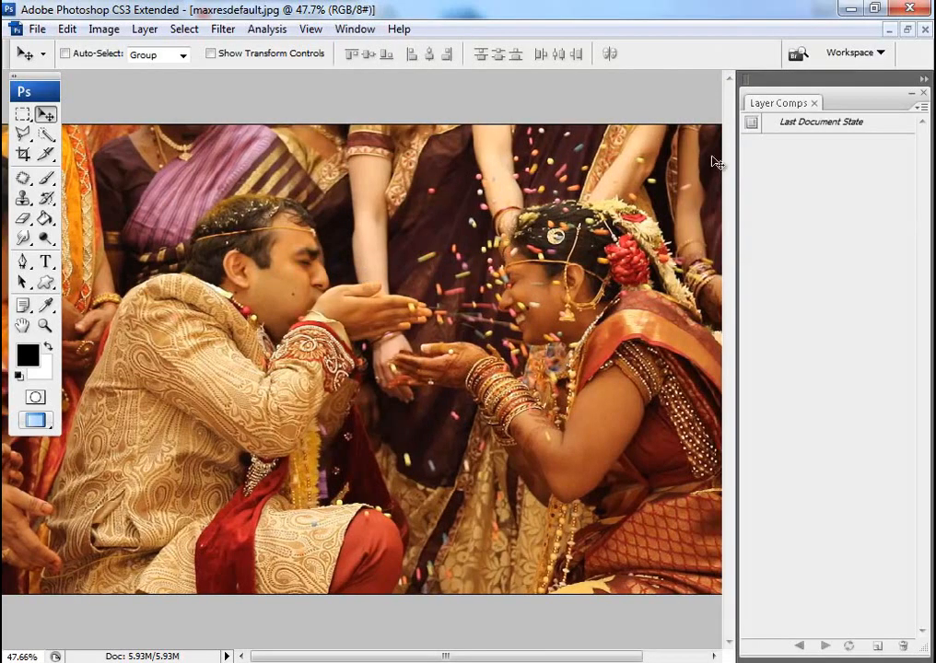
left_click(922, 93)
- Show the document's layers and duplicate the Background layer of maxresdefault.jpg
left_click(360, 29)
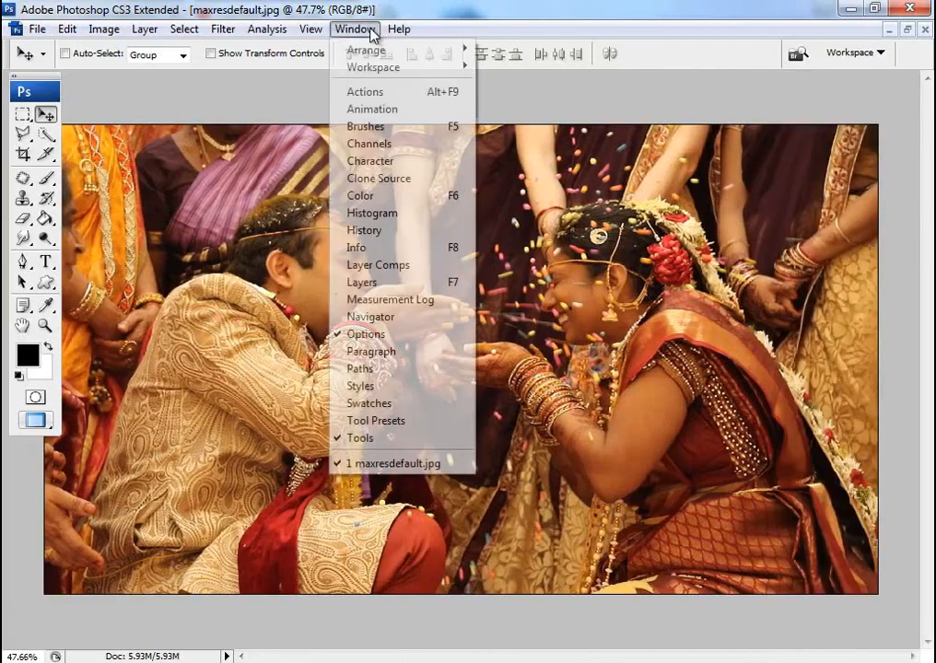
left_click(410, 284)
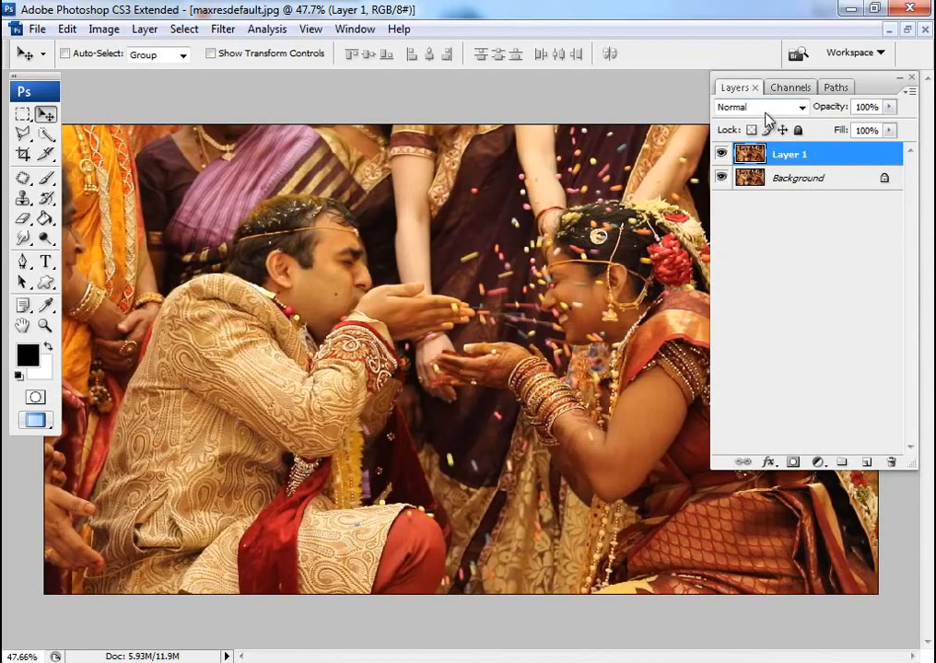
- Set Layer 1's blend mode to Screen
left_click(791, 109)
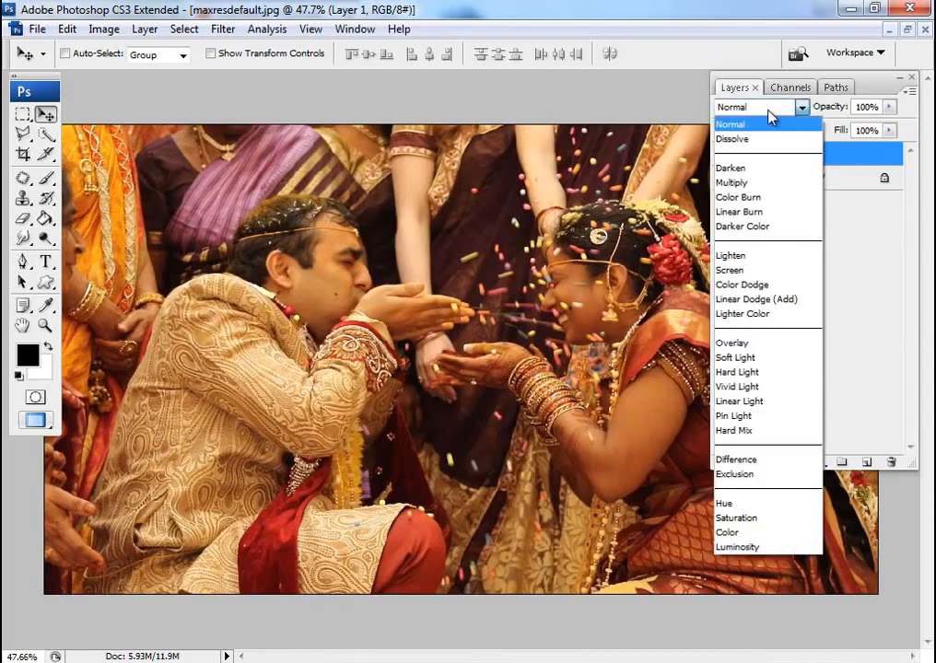
left_click(769, 109)
left_click(769, 109)
left_click(769, 109)
left_click(769, 110)
left_click(769, 110)
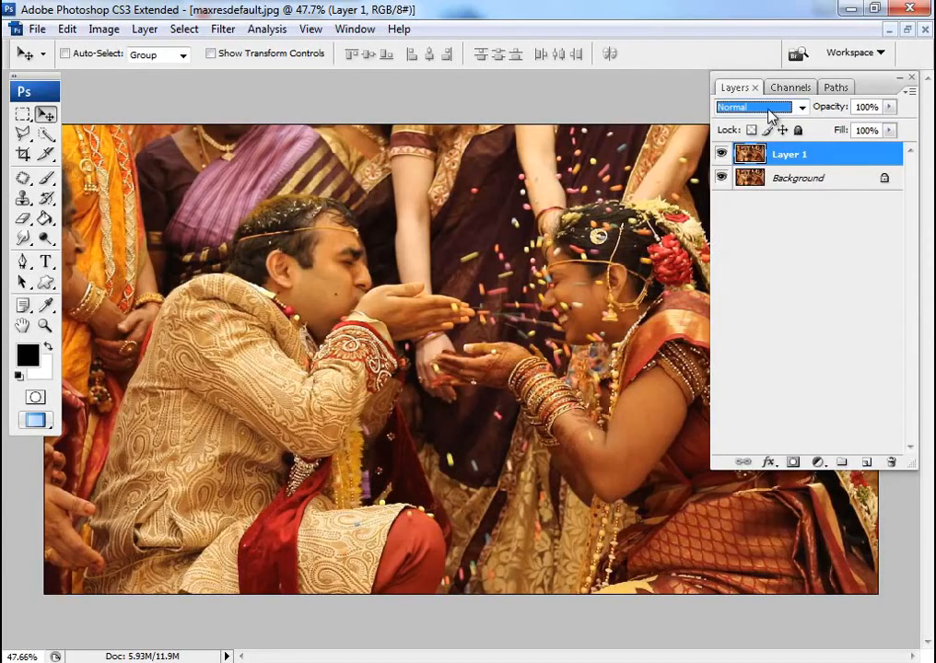
left_click(770, 112)
left_click(770, 112)
left_click(770, 112)
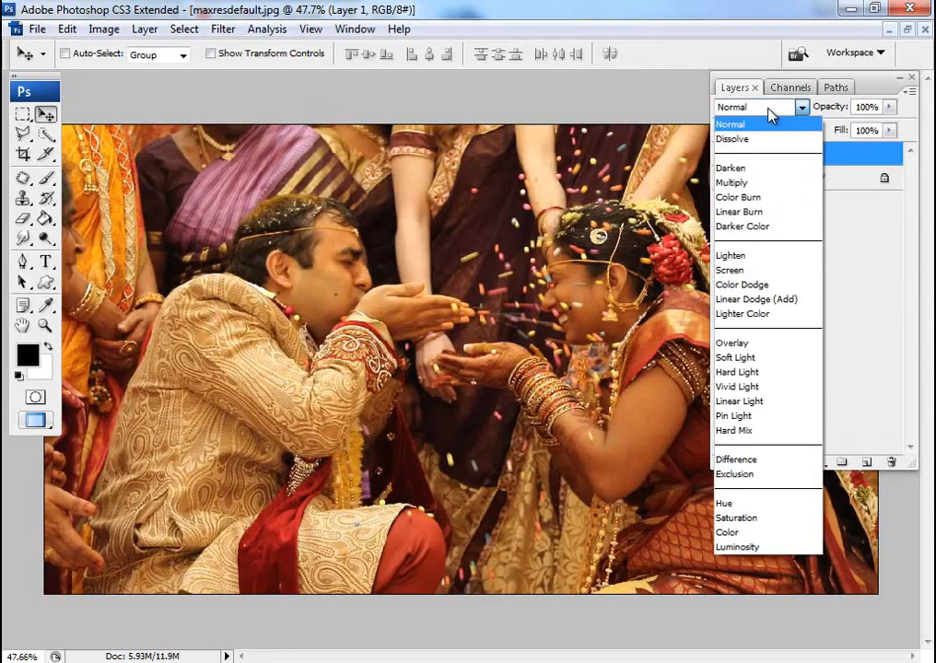
left_click(749, 270)
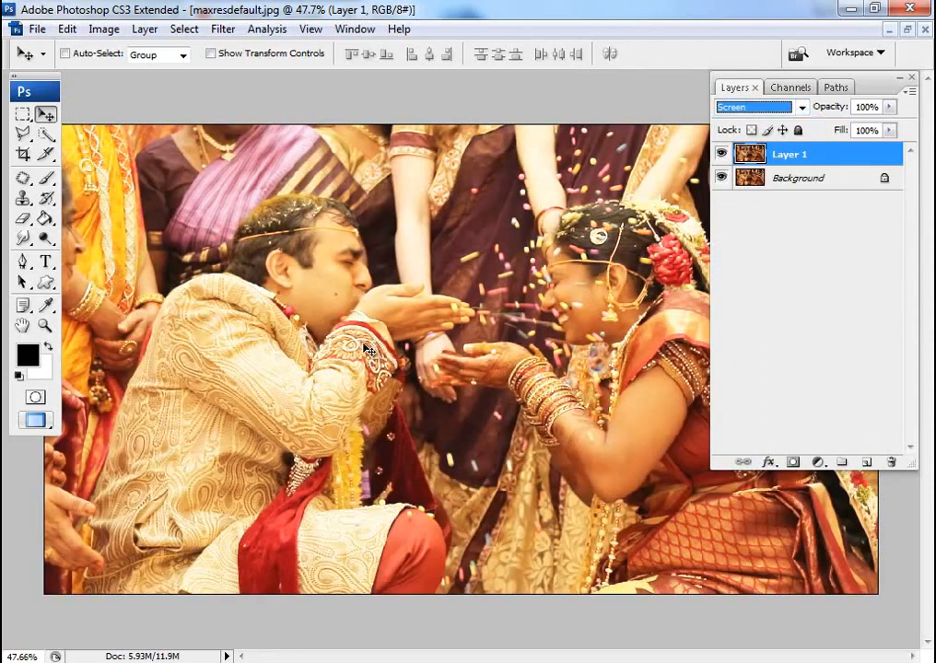
- Toggle Layer 1's visibility to compare the photo with and without the Screen blend
left_click(722, 157)
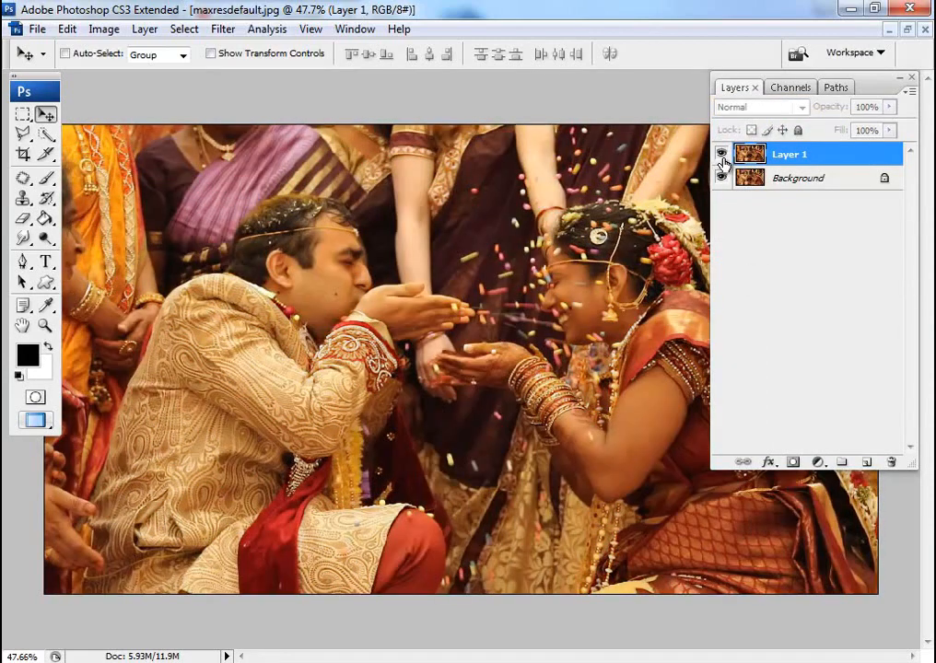
left_click(722, 157)
left_click(722, 156)
left_click(722, 156)
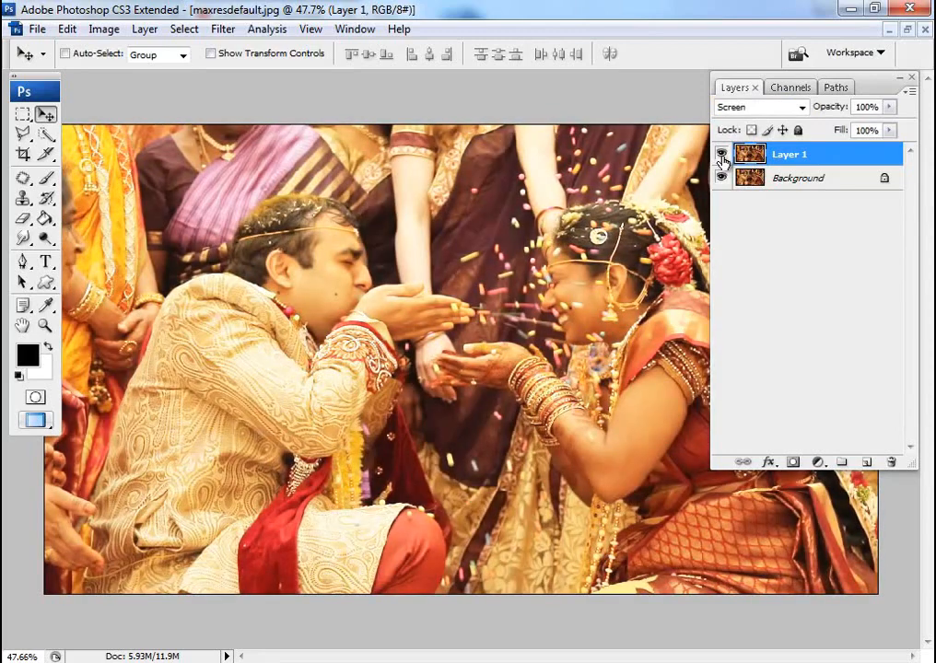
left_click(722, 157)
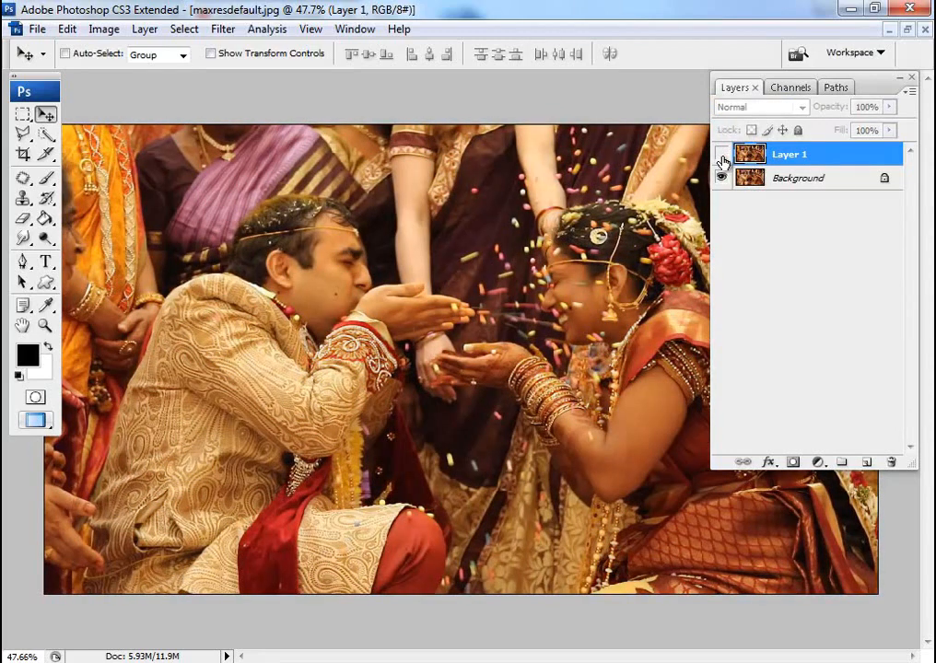
left_click(723, 156)
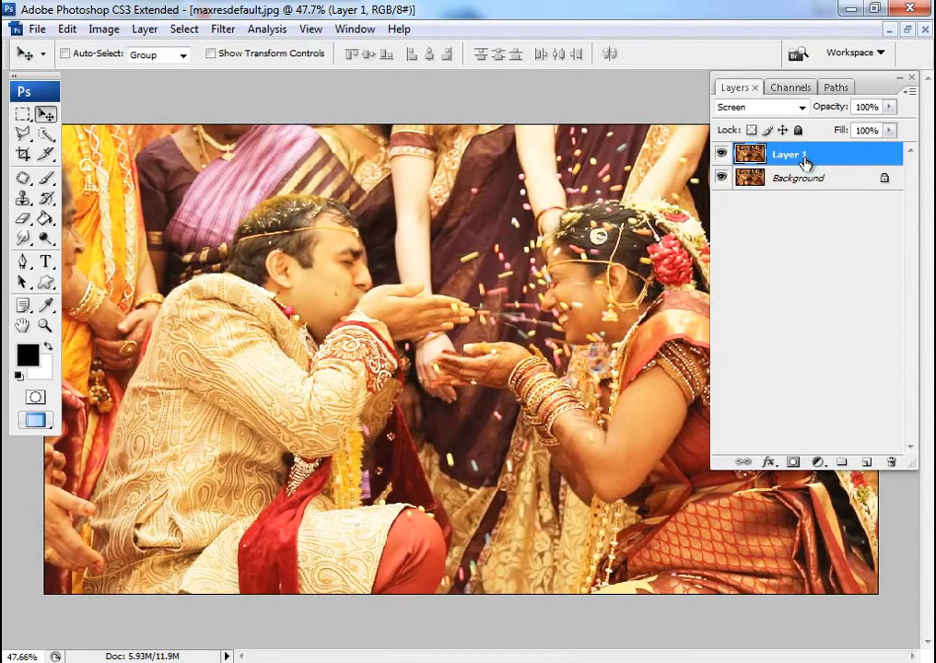
- Darken the Background layer with Levels, setting the midtone input to 0.10 and raising the black input level
left_click_drag(798, 177, 775, 180)
key("ctrl+l")
left_click_drag(689, 338, 789, 338)
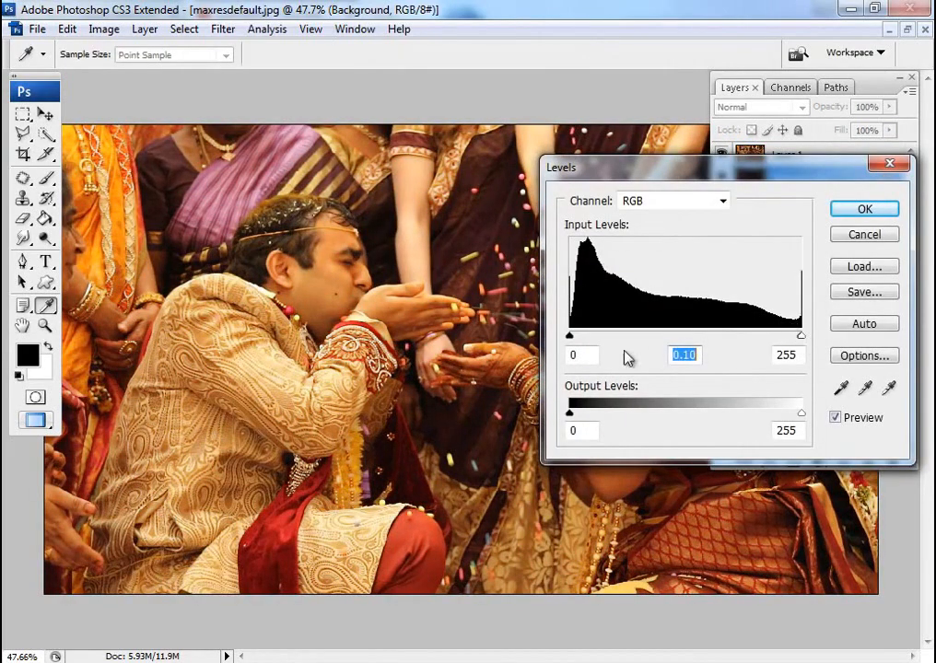
left_click_drag(569, 337, 654, 339)
key("Return")
key("v")
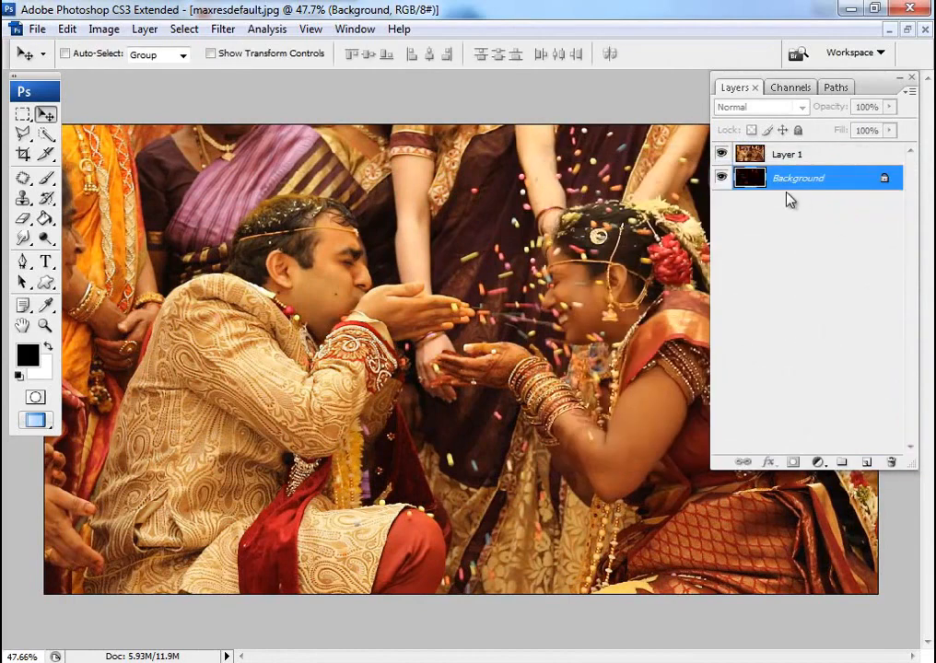
- Hide and show Layer 1 repeatedly to compare its Screen blend with the darkened Background layer beneath
left_click(721, 157)
left_click(720, 157)
left_click(720, 157)
left_click(720, 157)
left_click(721, 157)
left_click(721, 156)
left_click_drag(772, 184, 770, 179)
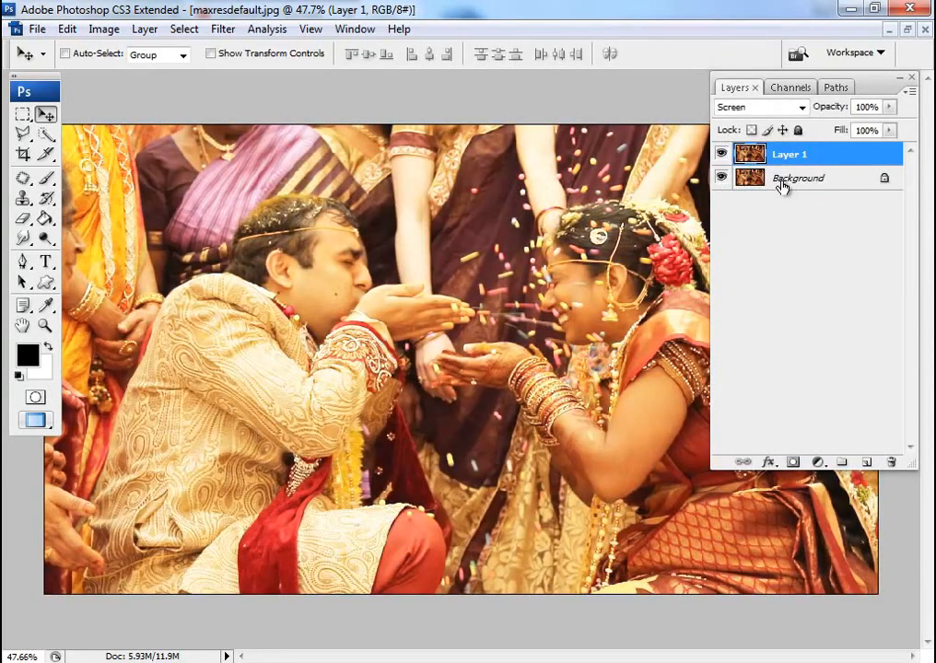
- Duplicate the Screen-blended Layer 1 three times to brighten the photo further
left_click(780, 186)
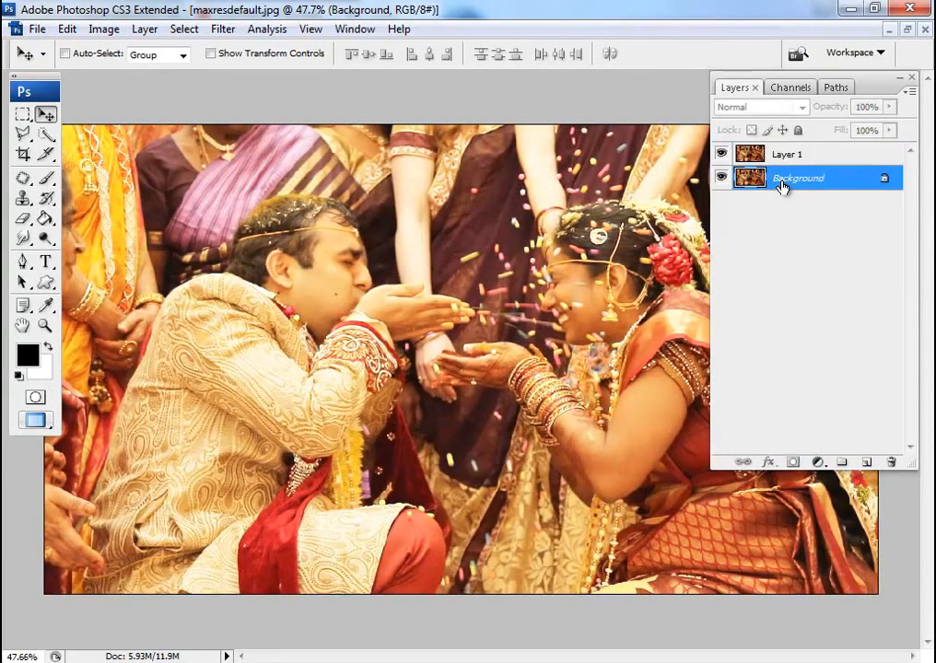
left_click(787, 156)
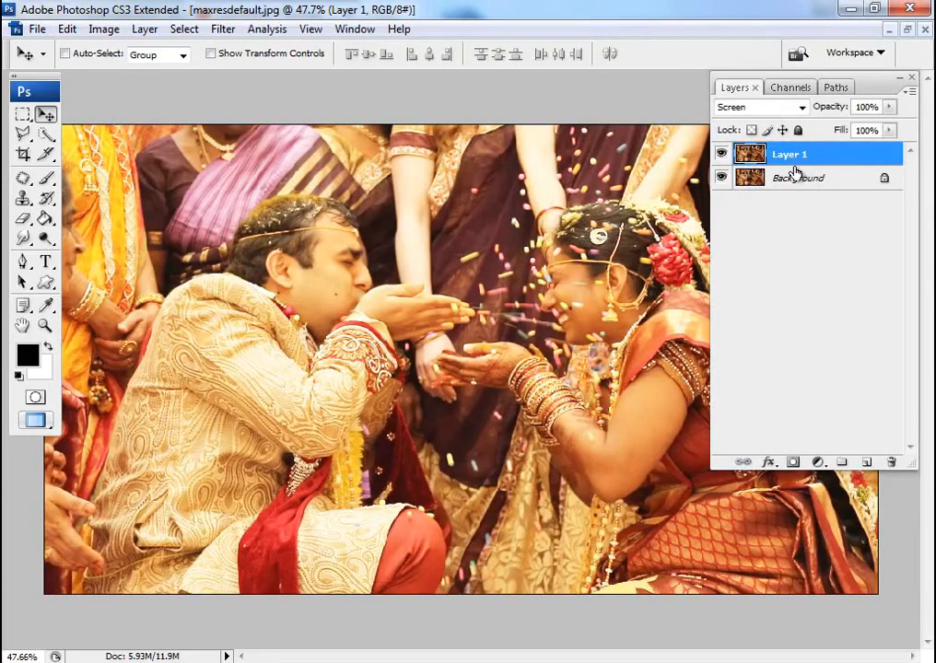
key("ctrl+j")
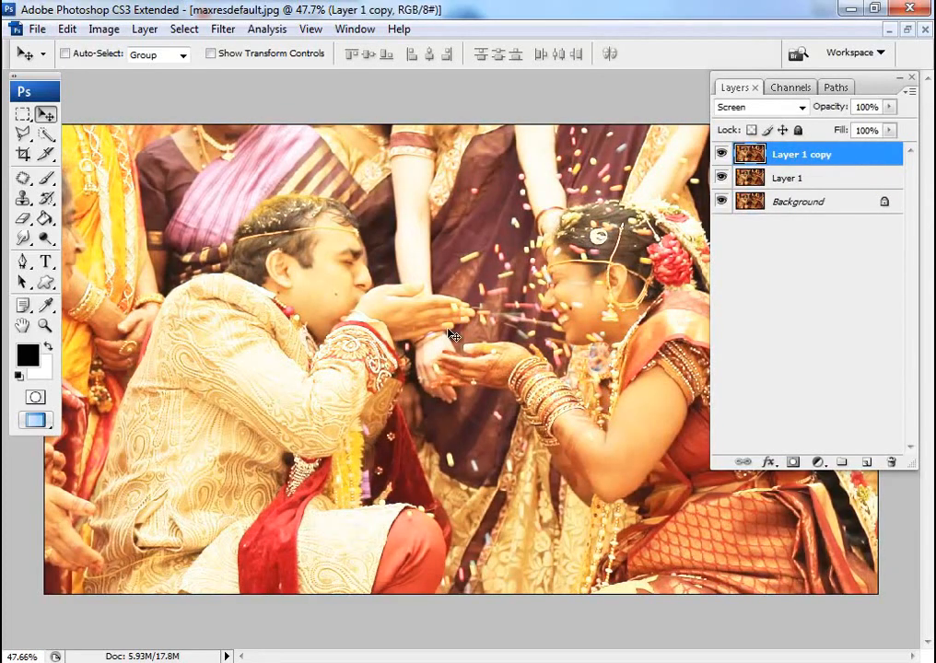
key("ctrl+j")
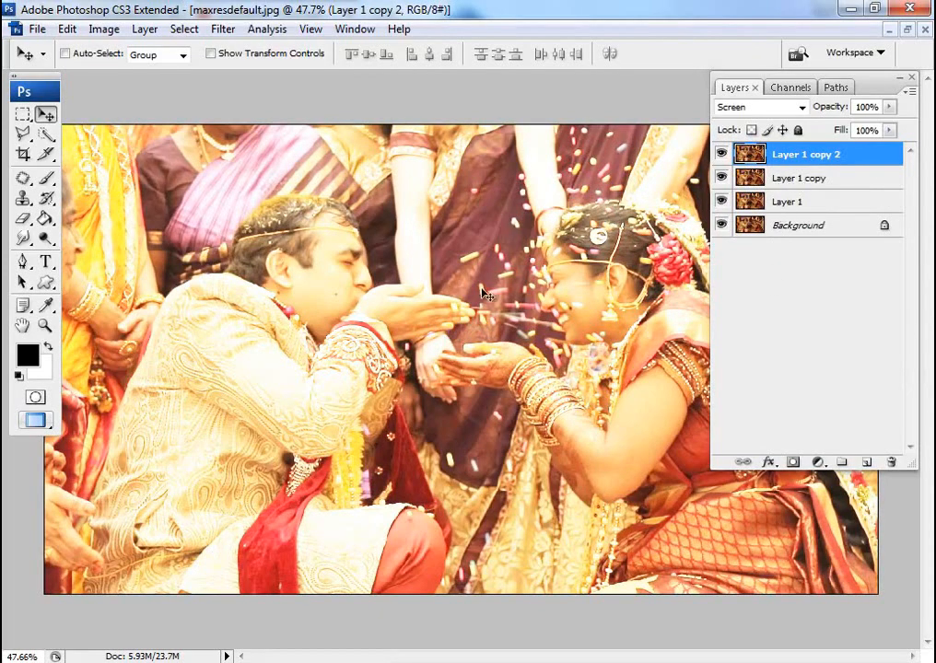
key("ctrl+j")
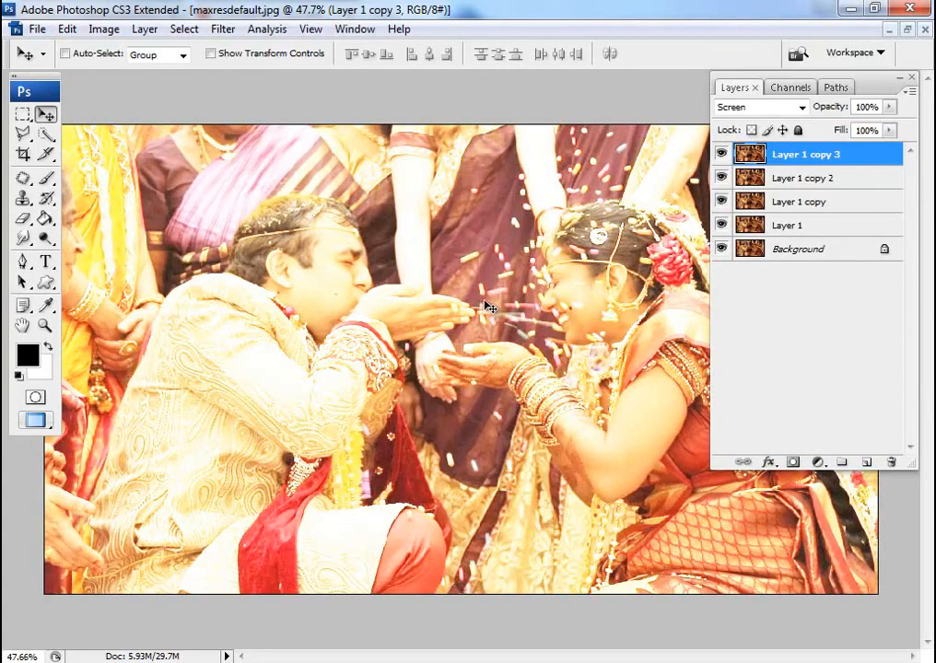
- Undo the layer duplicates and the Screen blend, back to the single original Background layer
key("ctrl+alt+z")
key("ctrl+alt+z")
key("ctrl+alt+z")
key("ctrl+alt+z")
key("ctrl+alt+z")
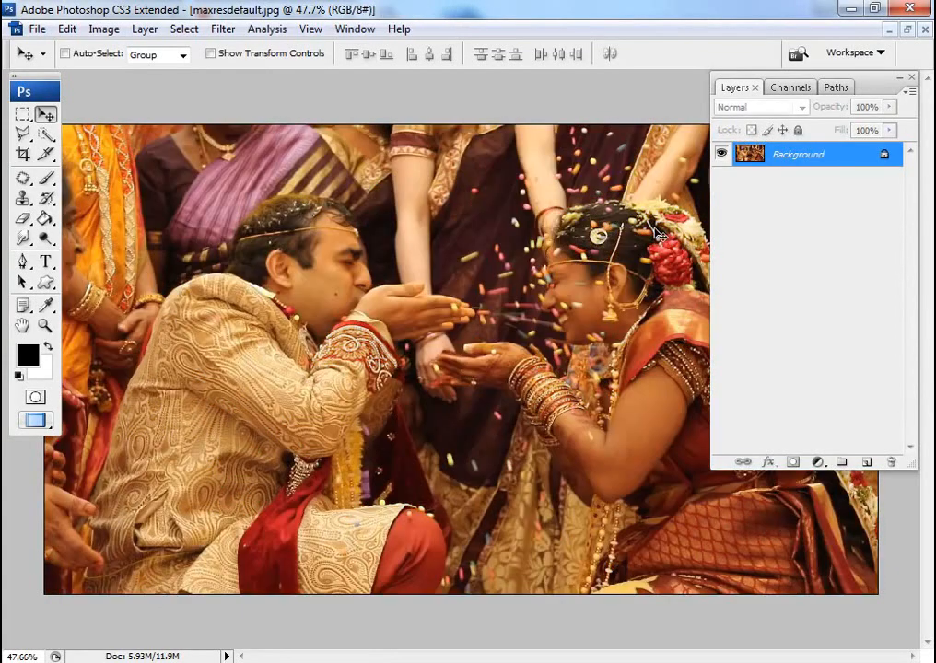
- Try to brighten the Background layer in Levels by lowering the white input and shifting the midtone
key("ctrl+l")
left_click_drag(684, 339, 609, 336)
left_click_drag(801, 336, 696, 337)
left_click(865, 234)
- Try brightening the photo with a Curves RGB point at input 120, output 203, and undo it
left_click(103, 28)
mouse_move(201, 52)
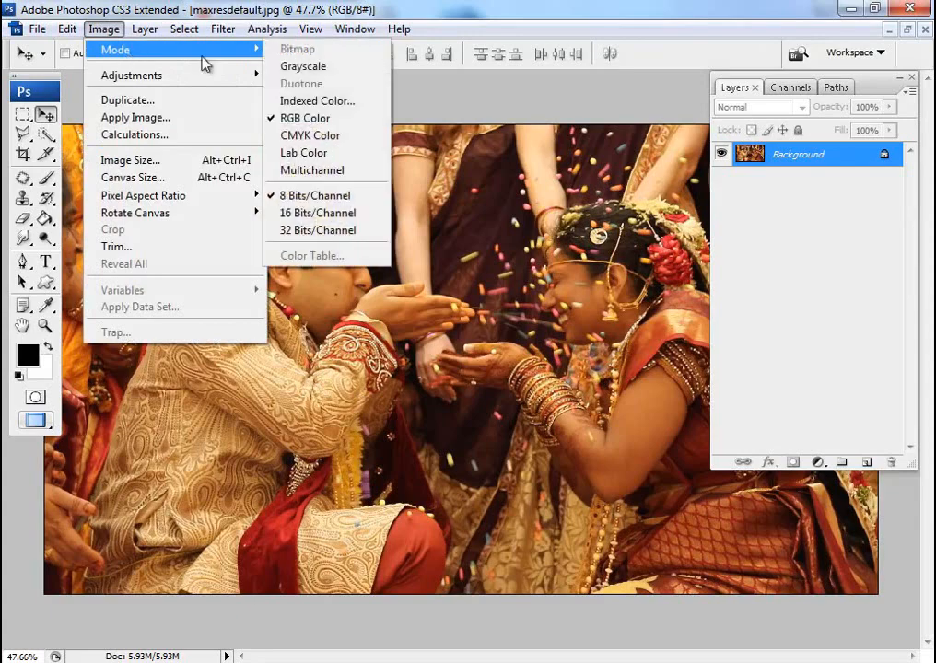
mouse_move(125, 76)
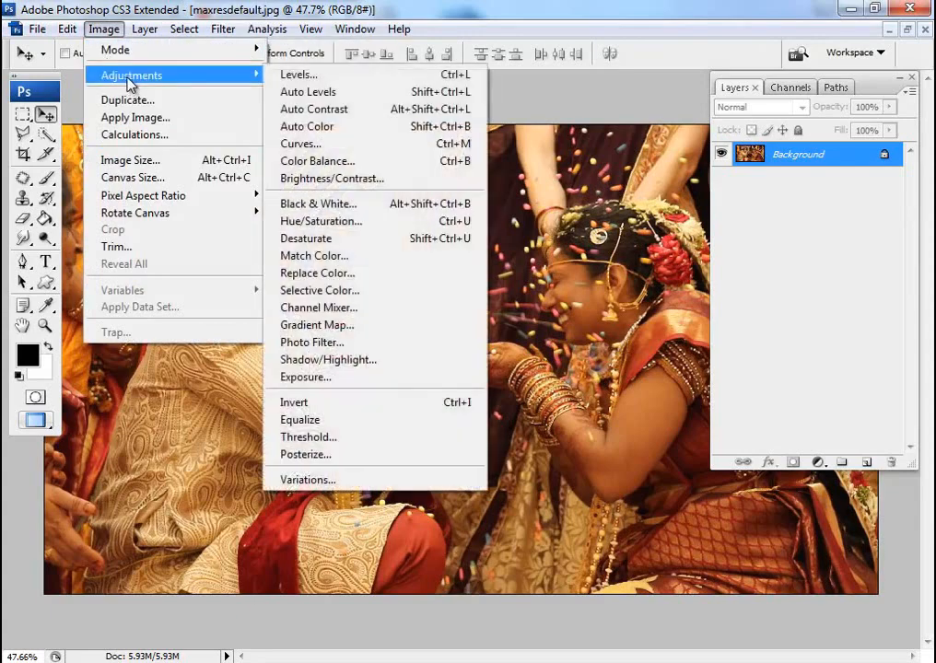
left_click(309, 144)
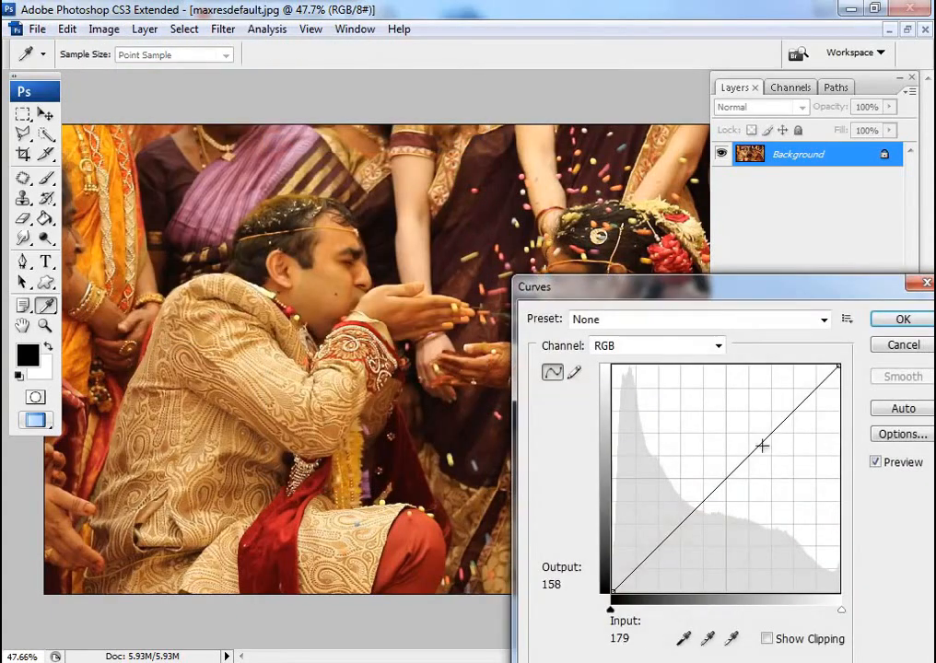
left_click_drag(763, 443, 719, 411)
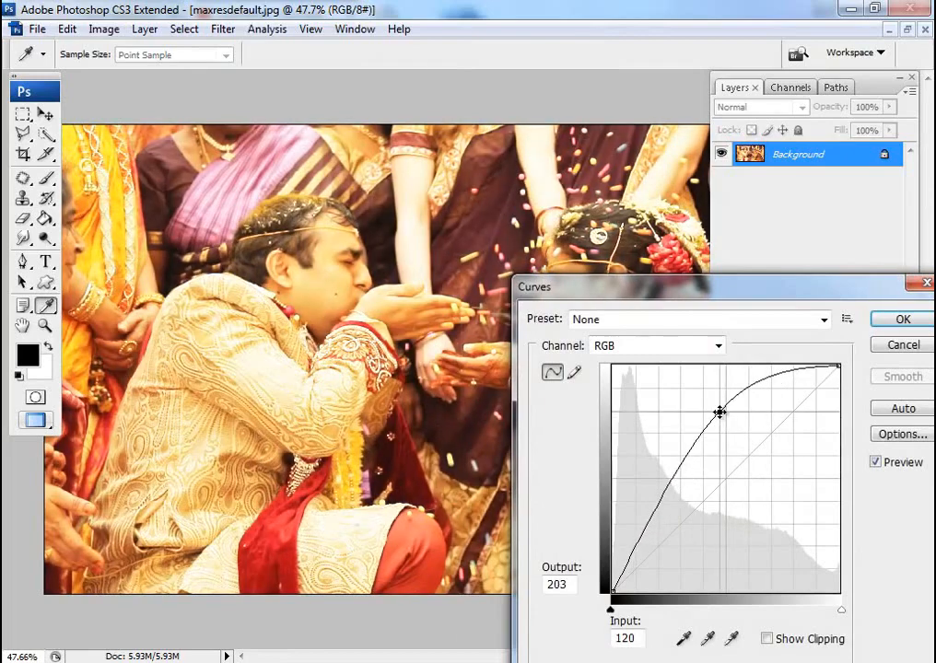
left_click(890, 321)
key("ctrl+z")
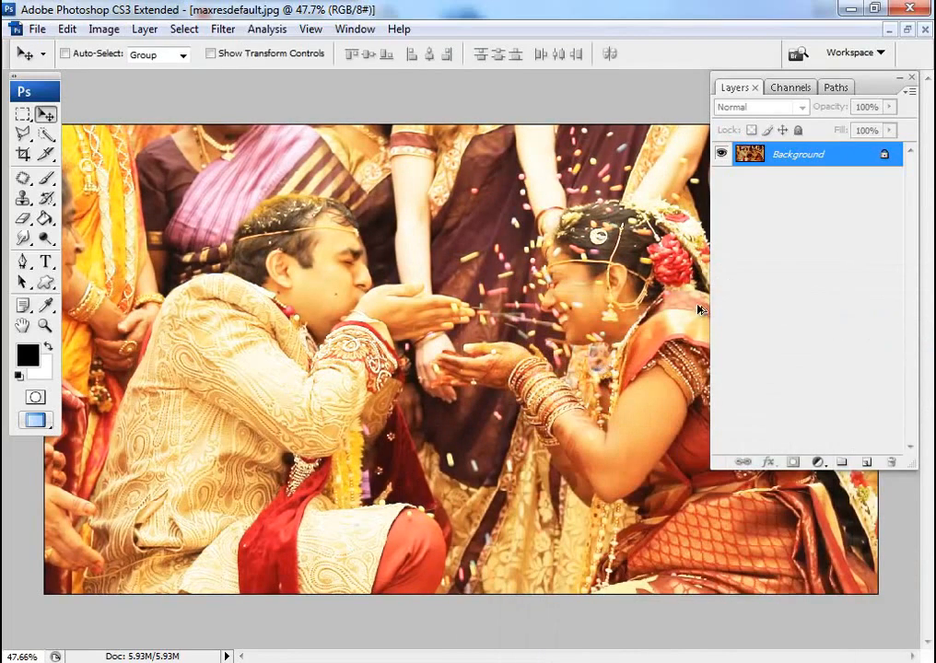
- Duplicate the Background layer and set the copy's blend mode to Screen
key("ctrl+j")
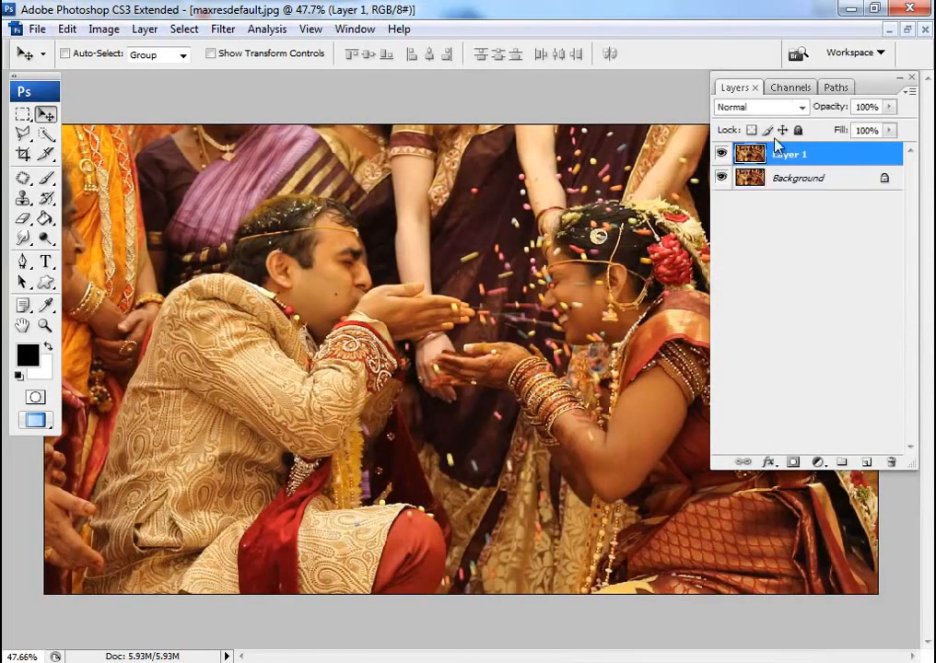
left_click(776, 107)
left_click(748, 269)
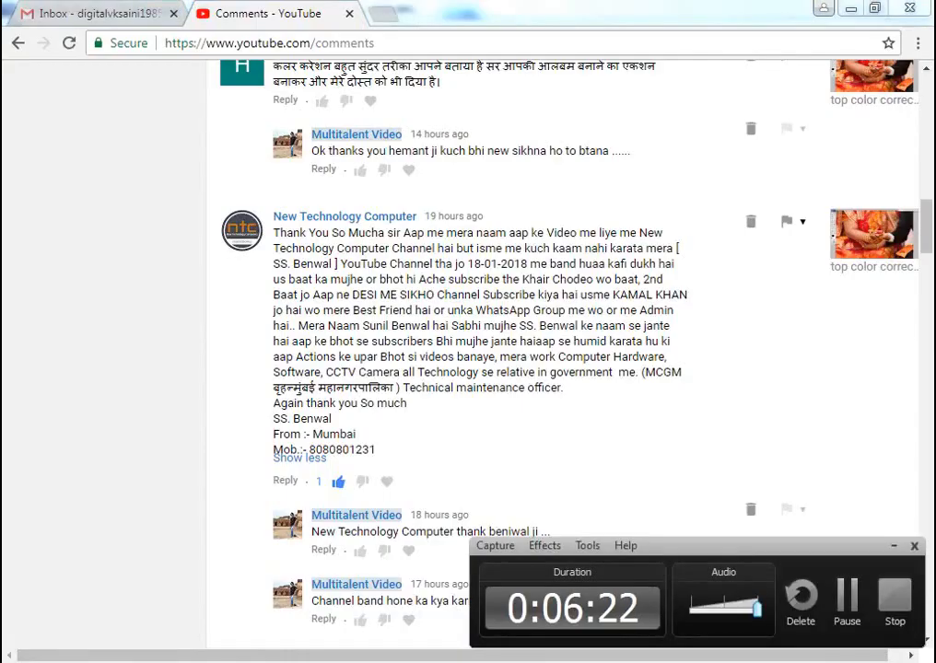
- Switch back to Photoshop and discard the Screen-blended copy, leaving only the original Background layer
key("alt+Tab")
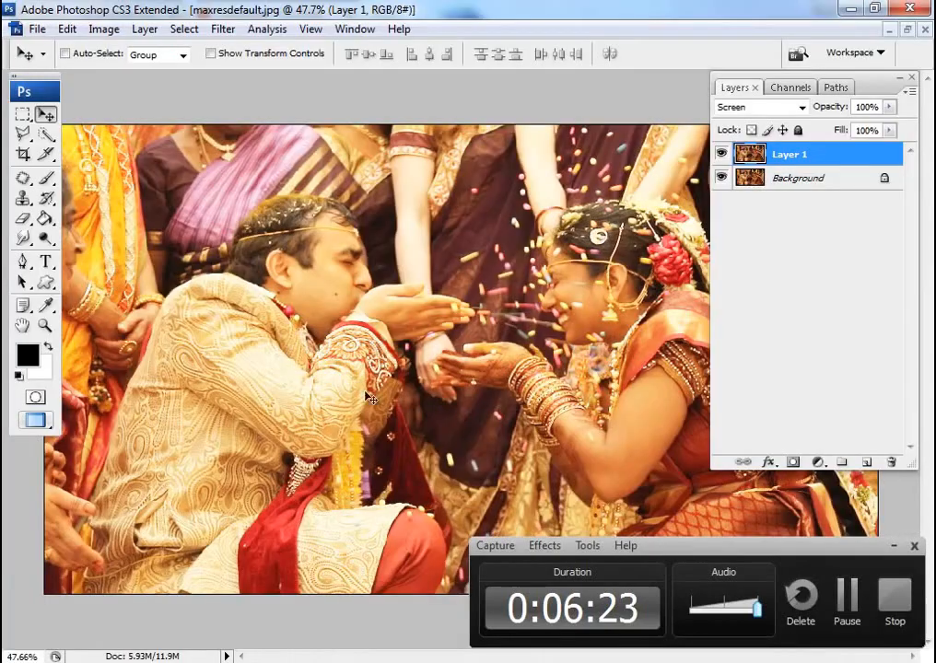
left_click(895, 548)
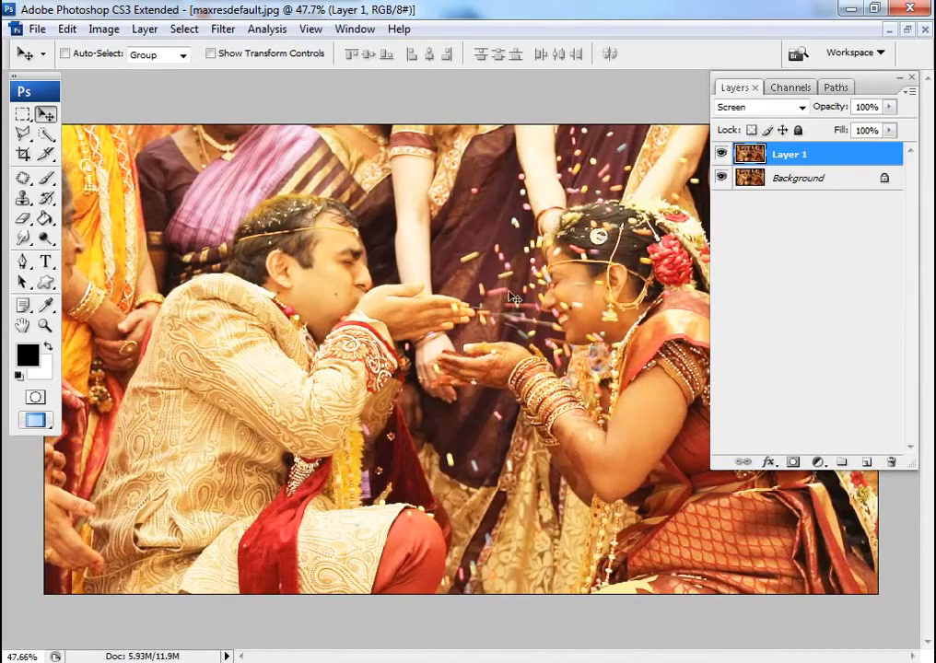
right_click(343, 297)
left_click(404, 326)
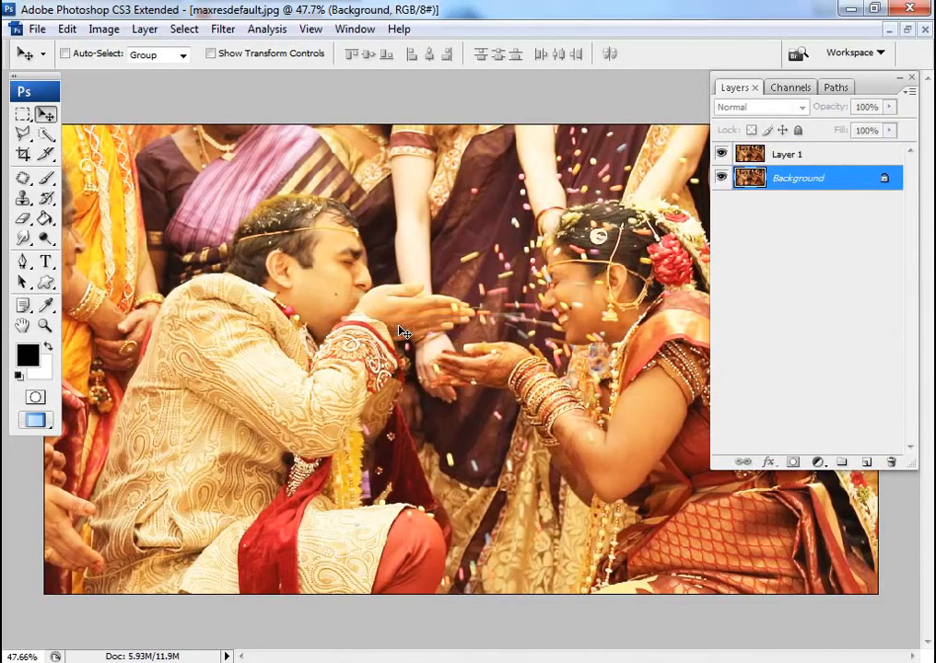
left_click(776, 154)
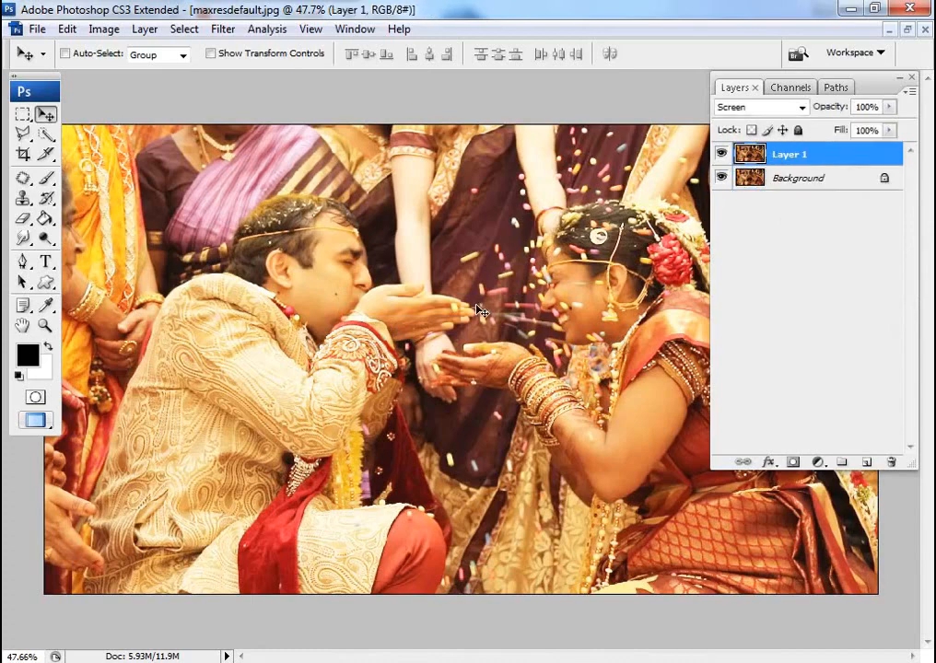
key("ctrl+e")
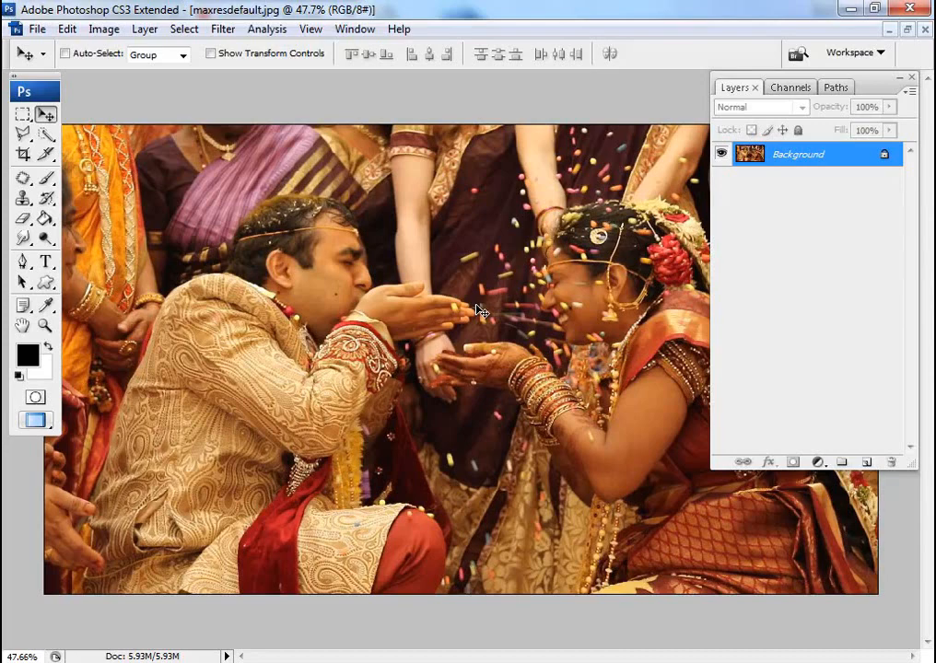
key("ctrl+l")
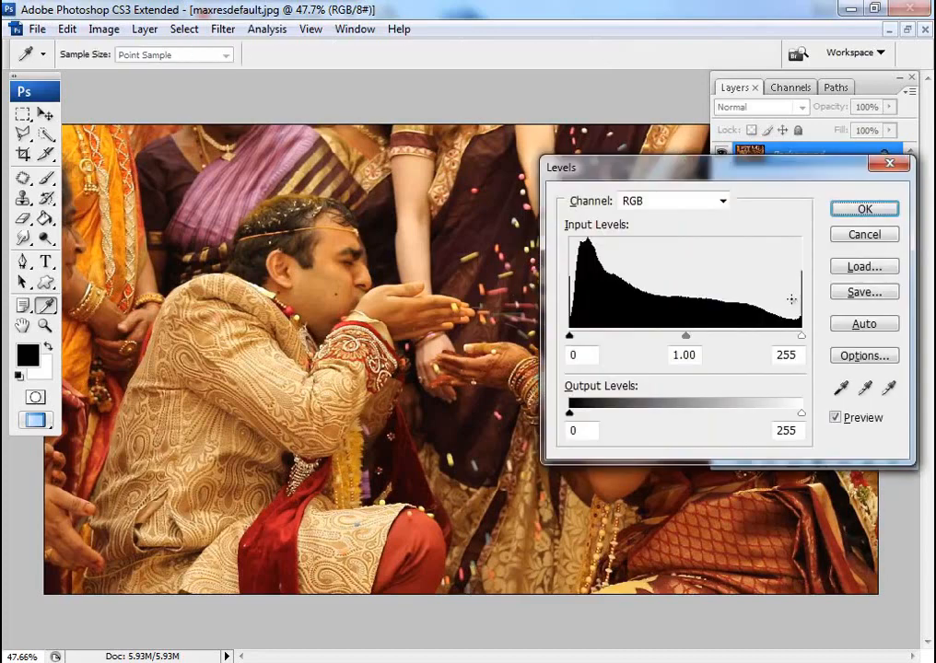
left_click(863, 235)
key("v")
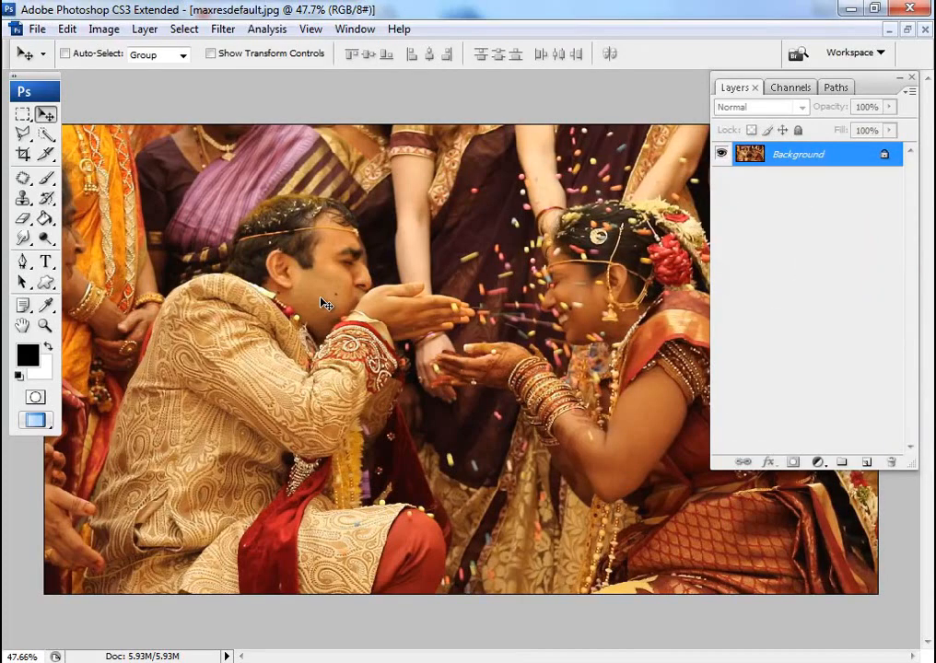
- Apply a Curves adjustment to the Background layer with the black point sampled from the man's dark hair
left_click(91, 34)
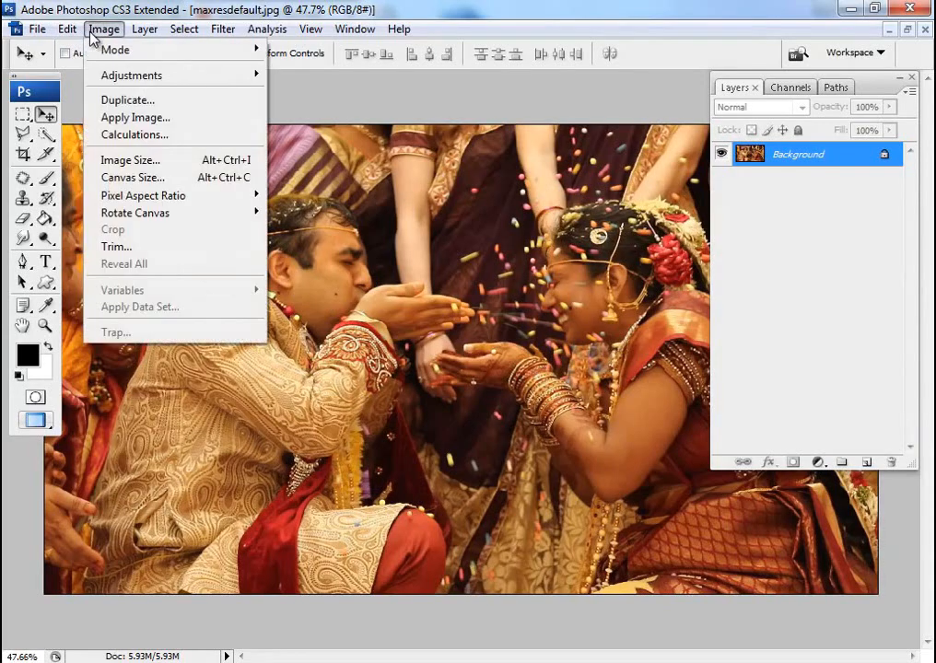
mouse_move(129, 75)
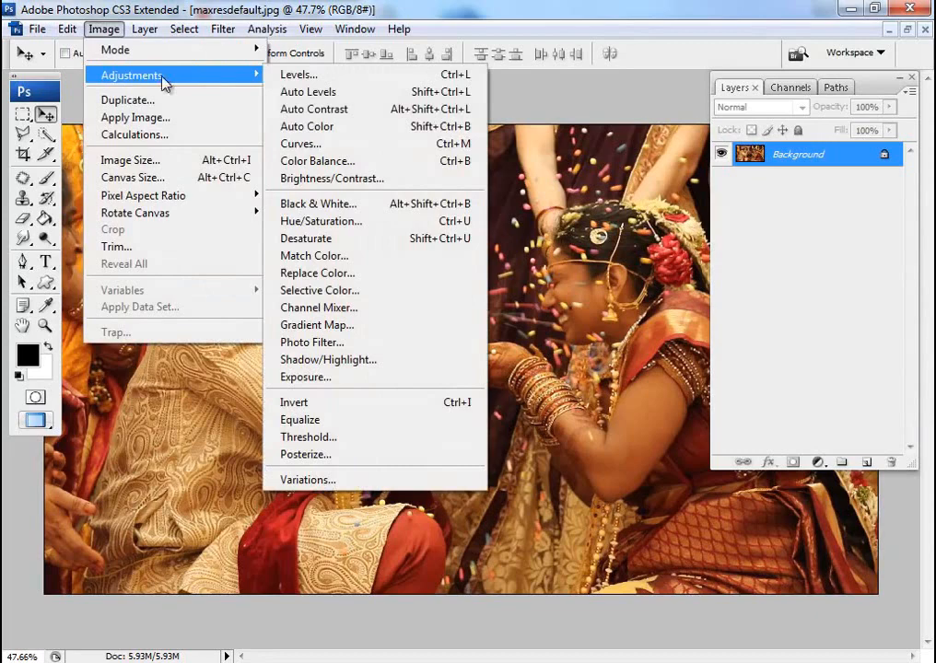
left_click(359, 144)
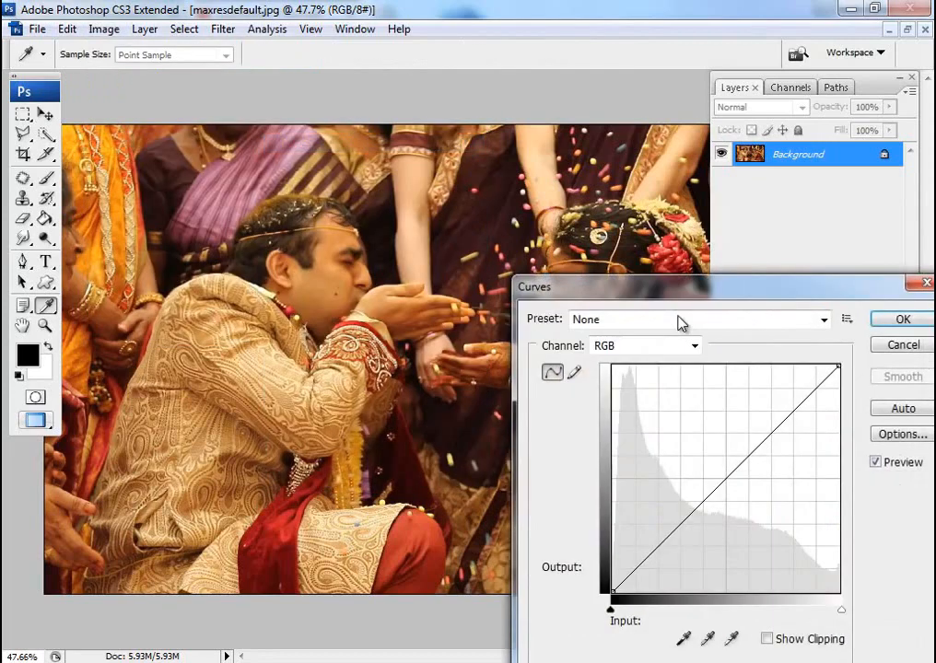
left_click_drag(664, 288, 631, 161)
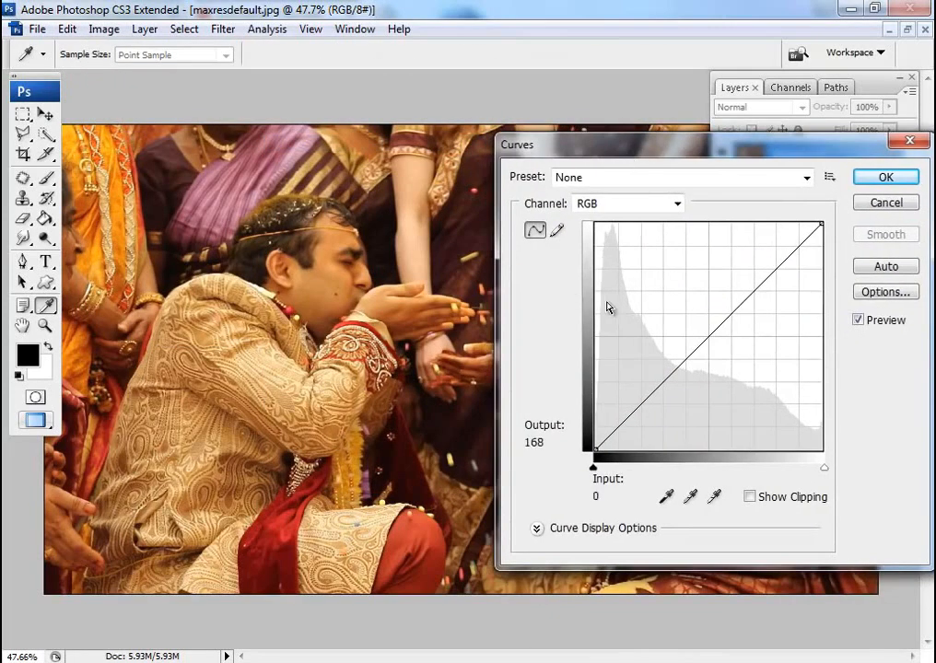
left_click(350, 260, "ctrl")
left_click(351, 260, "ctrl")
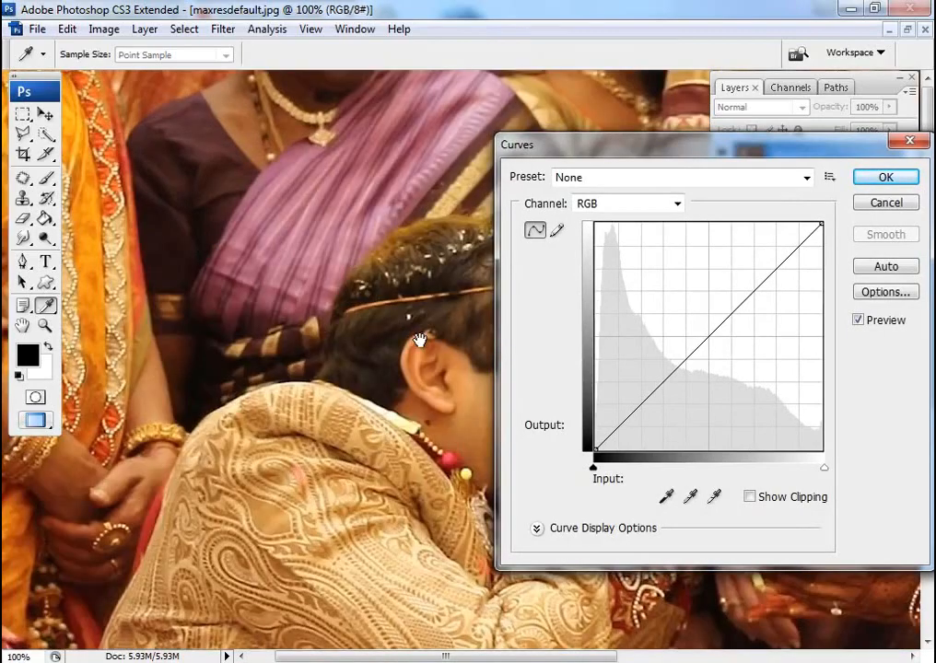
left_click_drag(420, 336, 248, 264)
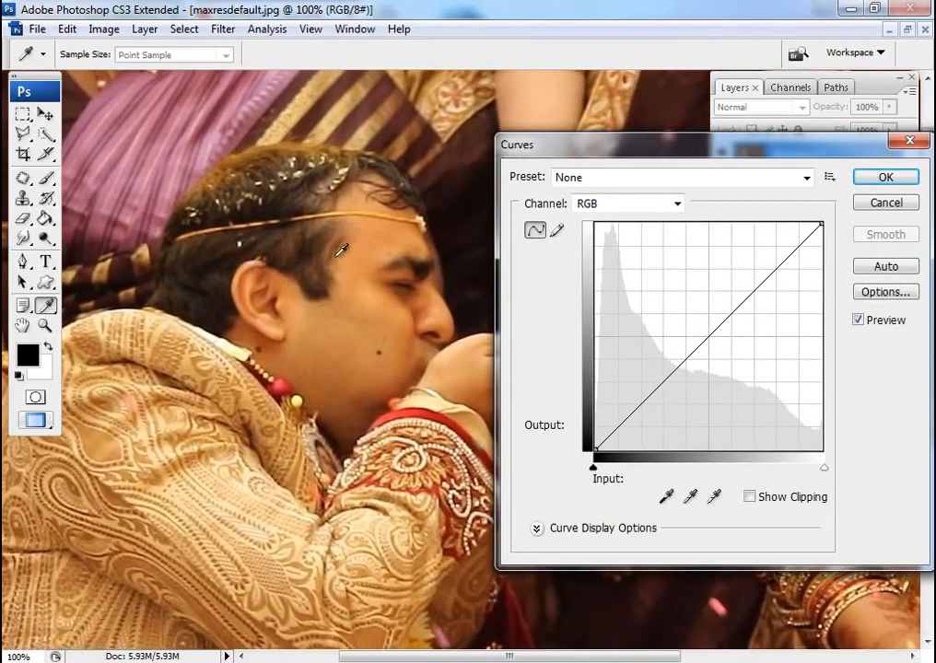
left_click(666, 497)
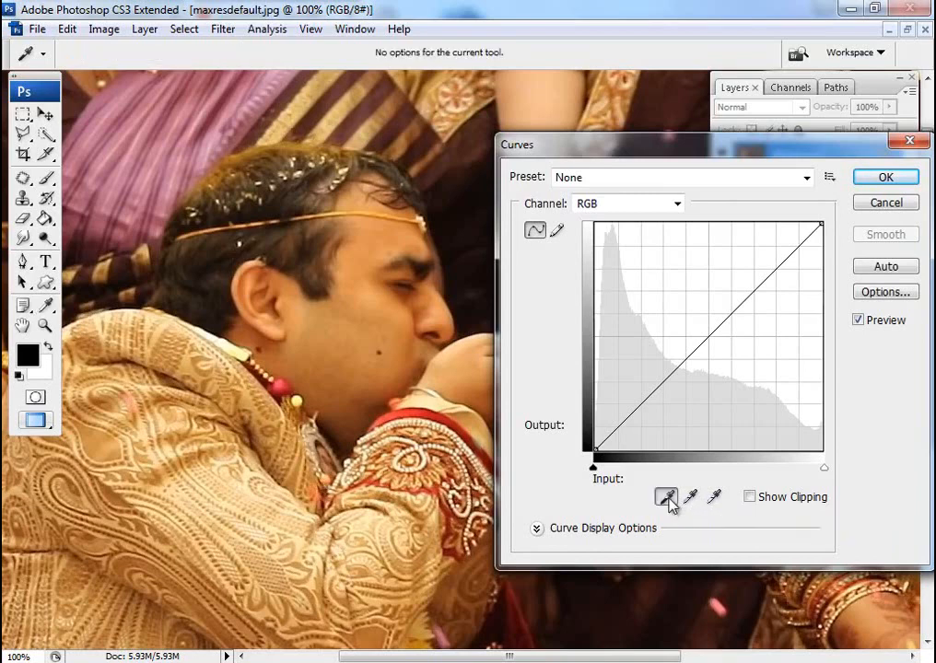
left_click(666, 497)
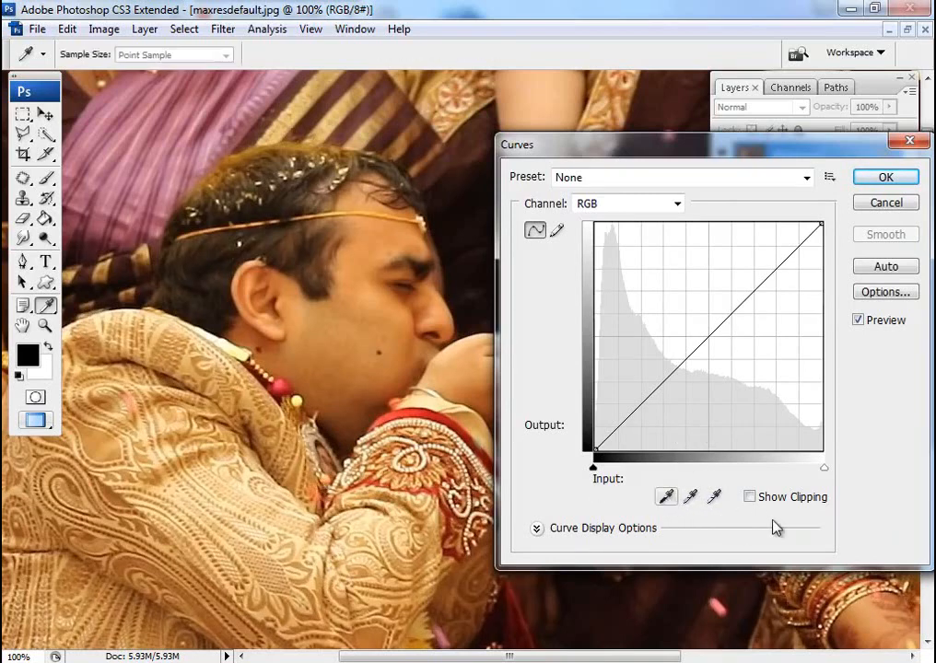
left_click(666, 498)
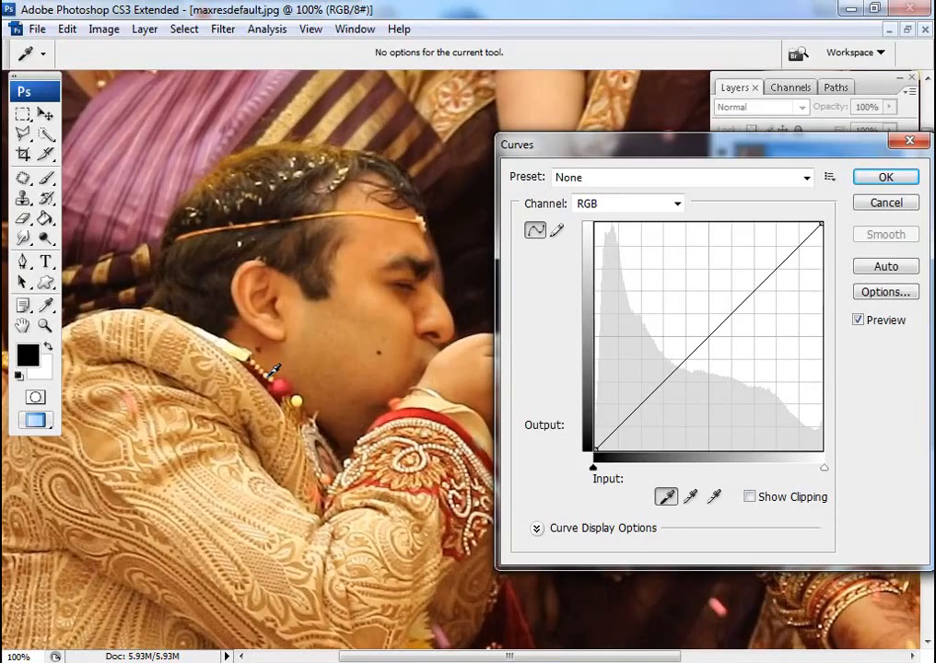
left_click(221, 310)
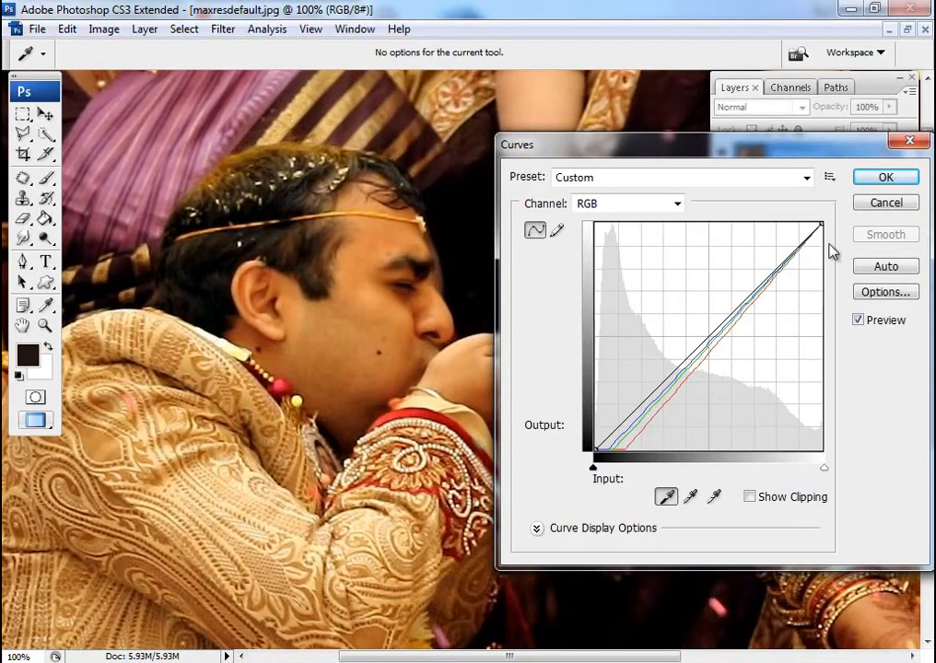
left_click(880, 177)
key("ctrl+0")
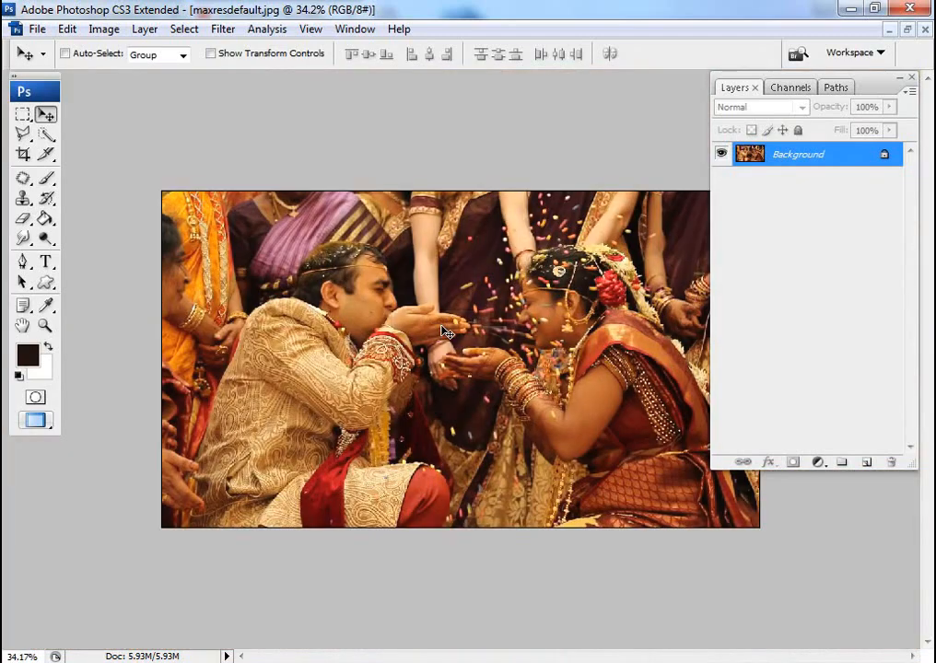
- Compare the photo before and after the black-point correction, examining the clothing, hands and bride's face up close
key("ctrl+z")
right_click(431, 315)
left_click(470, 345)
left_click_drag(410, 264, 622, 473)
key("ctrl+z")
key("ctrl+z")
left_click_drag(815, 485, 274, 391)
key("ctrl+z")
key("ctrl+z")
left_click_drag(257, 224, 493, 388)
left_click_drag(336, 373, 497, 382)
left_click_drag(551, 631, 501, 396)
left_click_drag(599, 645, 78, 503)
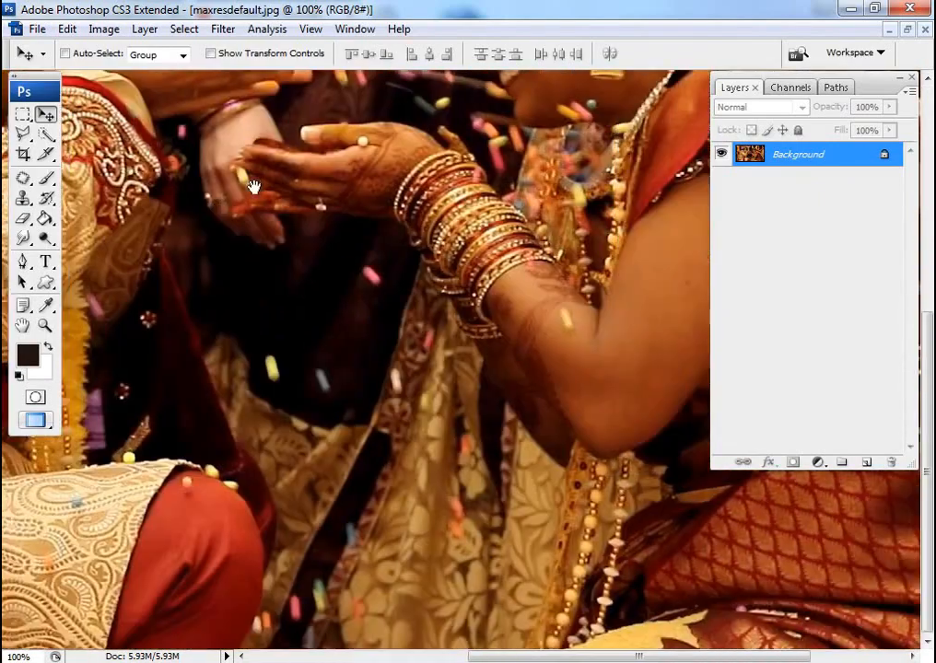
left_click_drag(553, 315, 537, 428)
- Open Curves with the gray-point eyedropper active and examine the bride's area for a neutral tone to sample
left_click(101, 30)
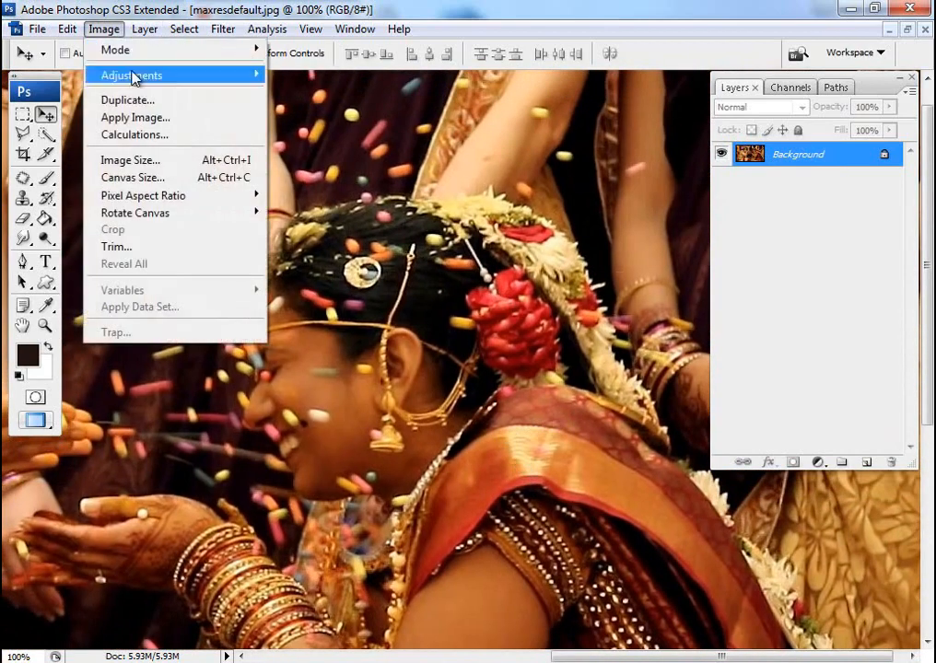
mouse_move(122, 77)
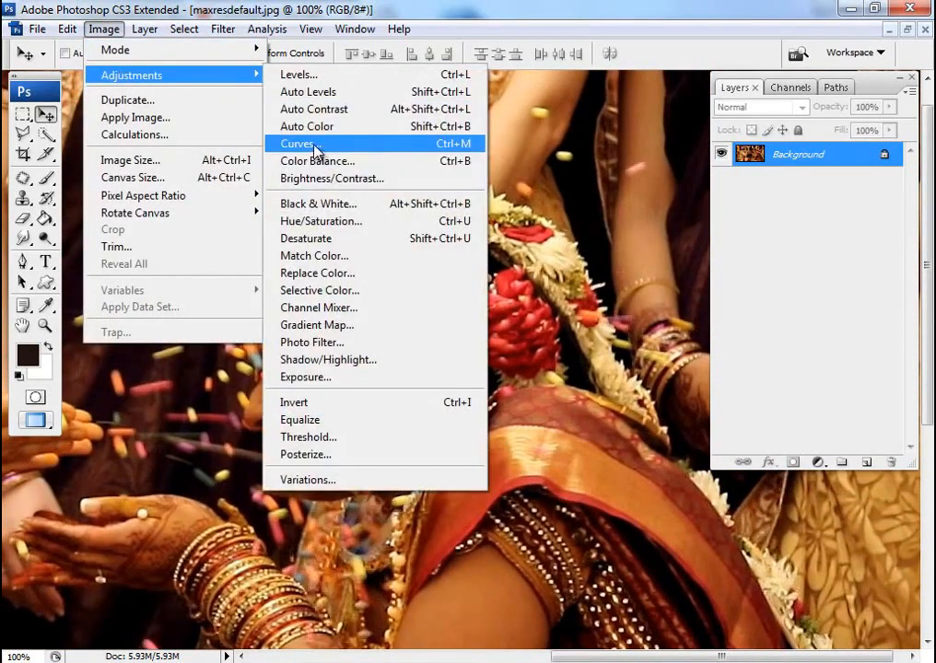
left_click(293, 144)
left_click_drag(596, 162, 650, 161)
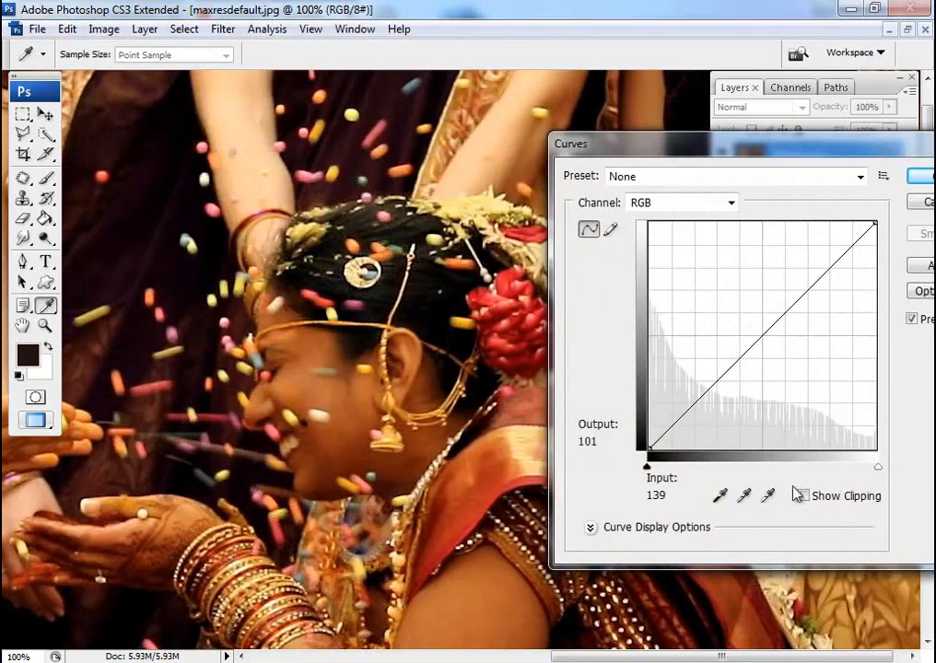
left_click(742, 495)
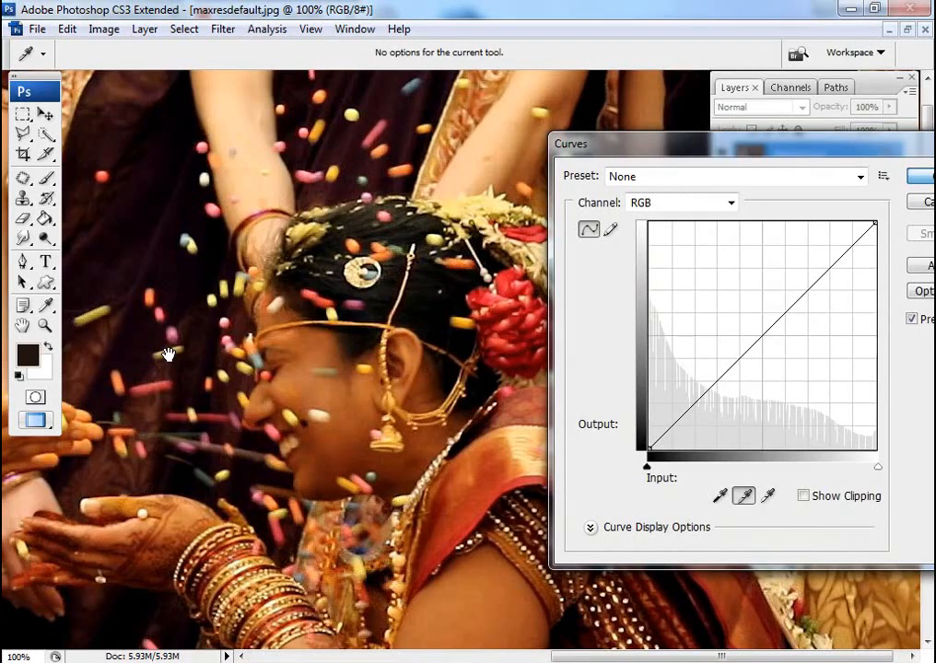
left_click_drag(354, 236, 230, 294)
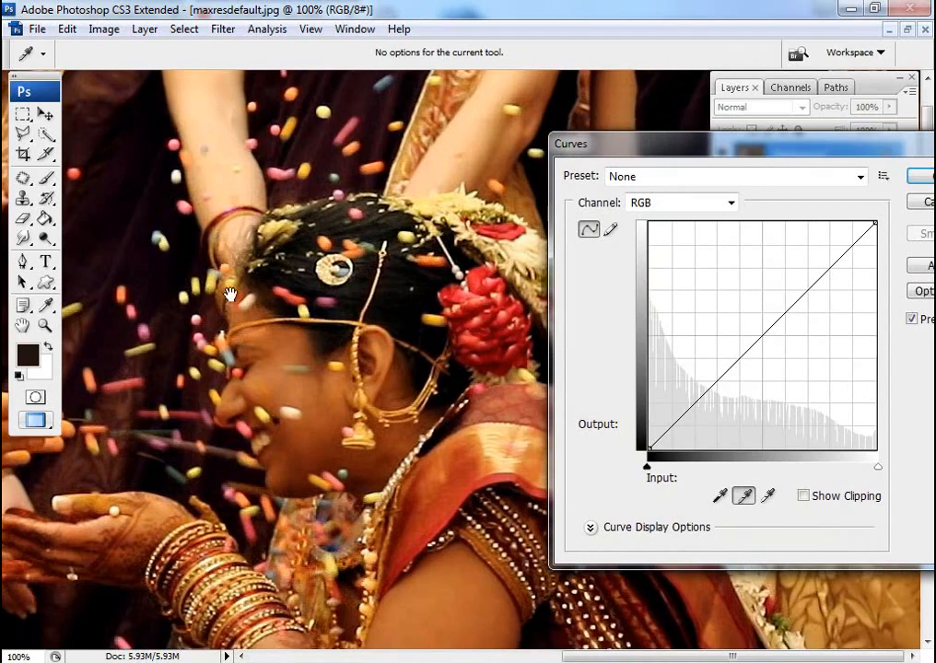
left_click_drag(430, 392, 446, 119)
left_click_drag(180, 419, 147, 301)
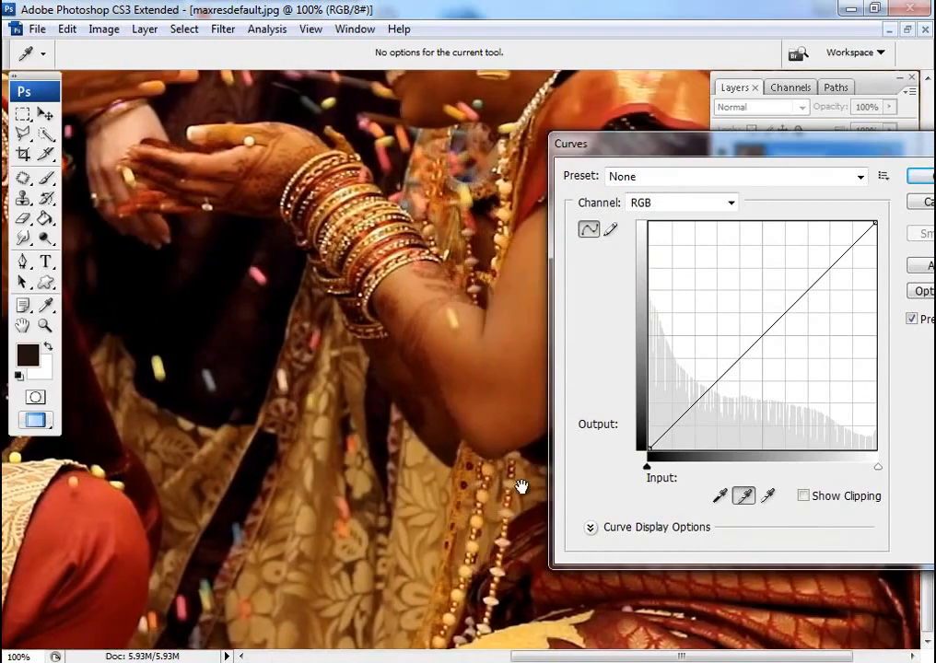
left_click_drag(522, 487, 272, 451)
left_click_drag(399, 443, 322, 465)
left_click_drag(409, 125, 406, 442)
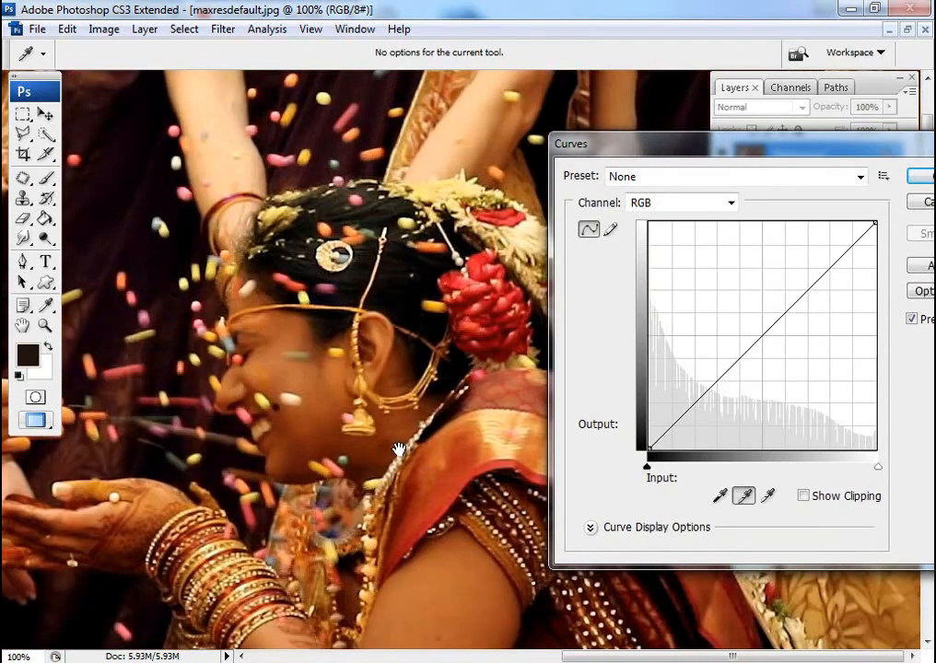
- Try setting the Curves gray point from the white confetti piece on the bride's cheek, and undo it
left_click(290, 397, "ctrl")
left_click(290, 395, "ctrl")
left_click(524, 395, "ctrl")
left_click_drag(489, 387, 83, 450)
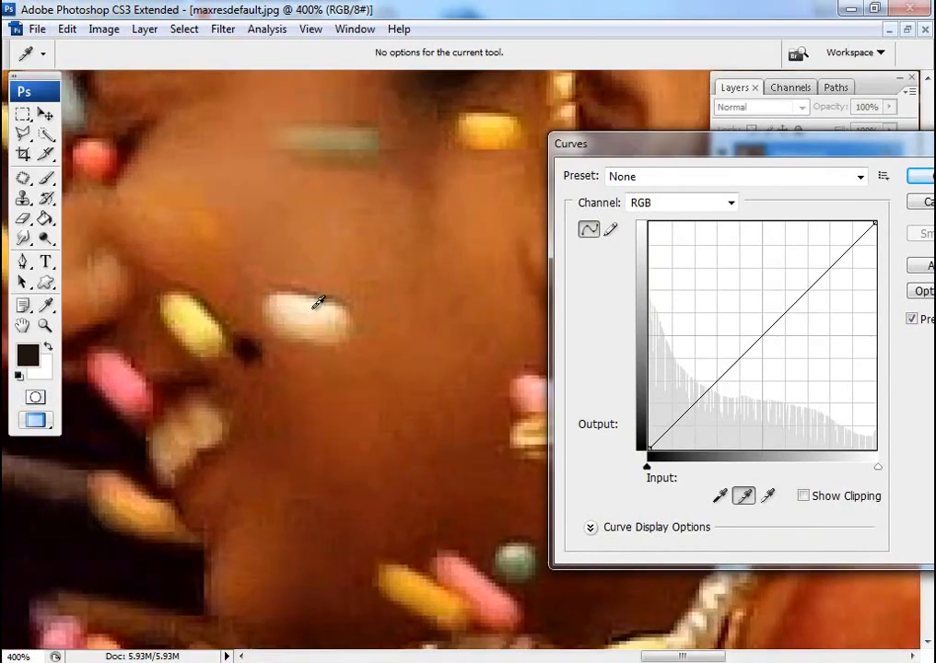
left_click(318, 301)
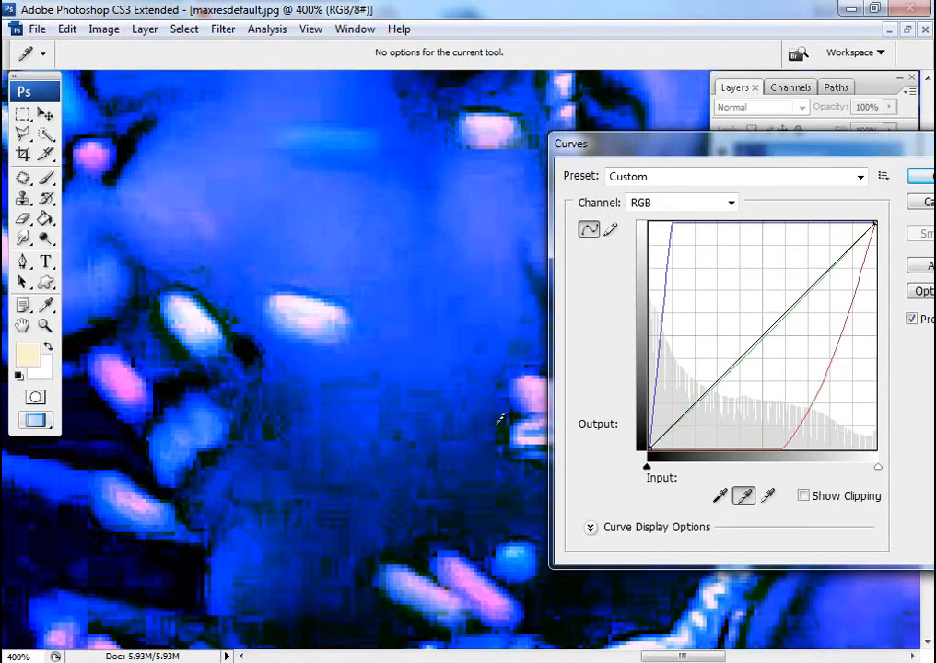
key("Return")
right_click(392, 261)
left_click(446, 281)
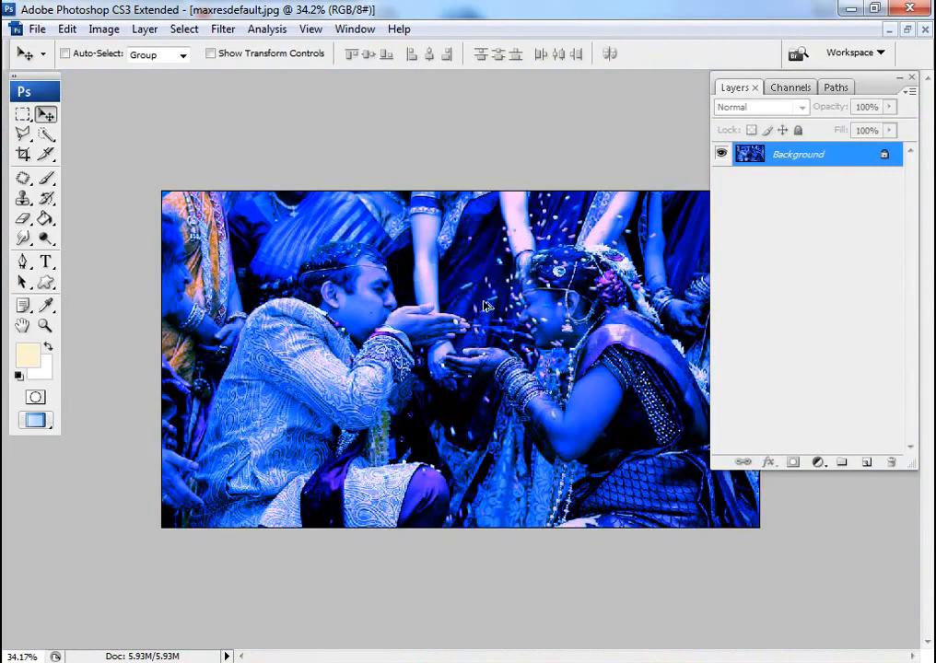
key("ctrl+z")
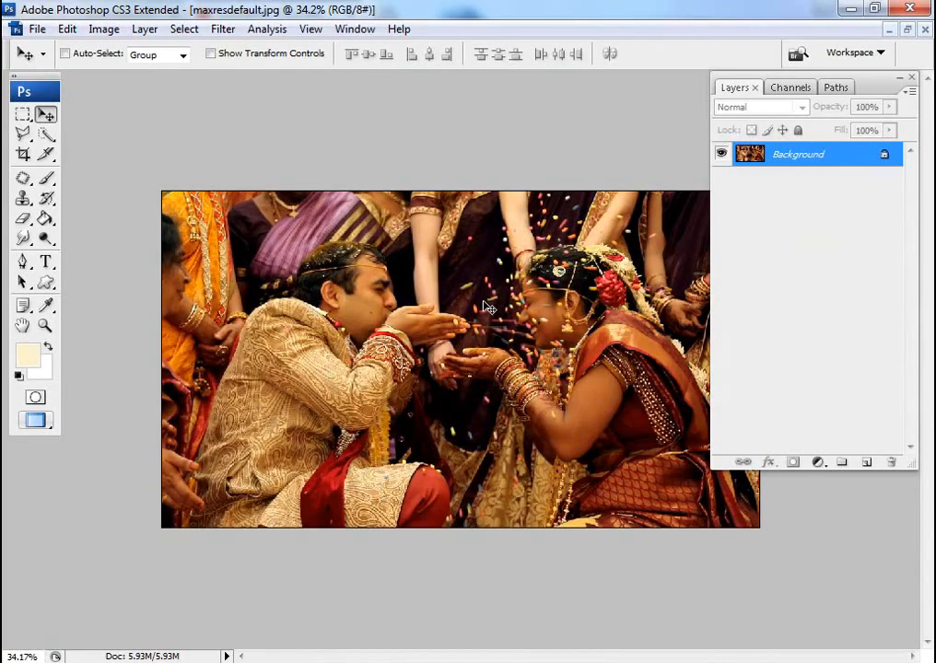
- Try brightening the photo with a Curves RGB point at input 80, output 111, and cancel the adjustment
left_click(104, 29)
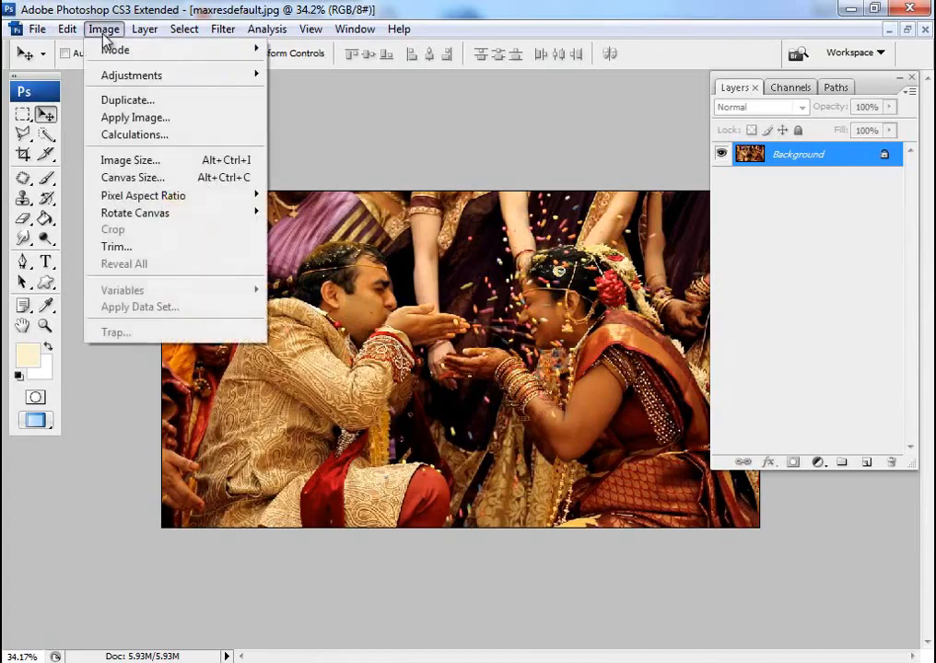
mouse_move(120, 73)
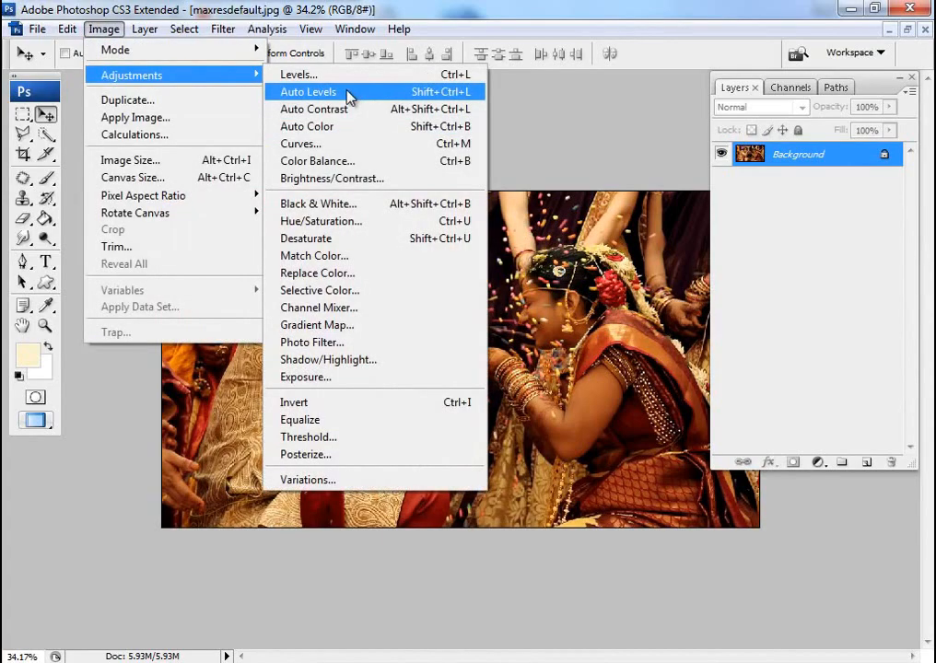
left_click(354, 145)
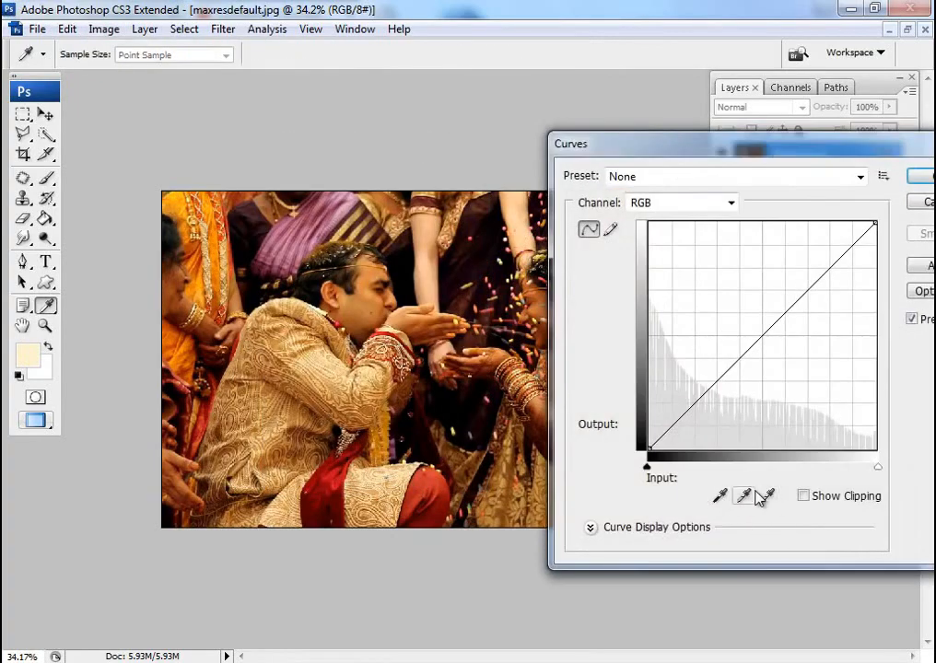
left_click(656, 211)
left_click(659, 210)
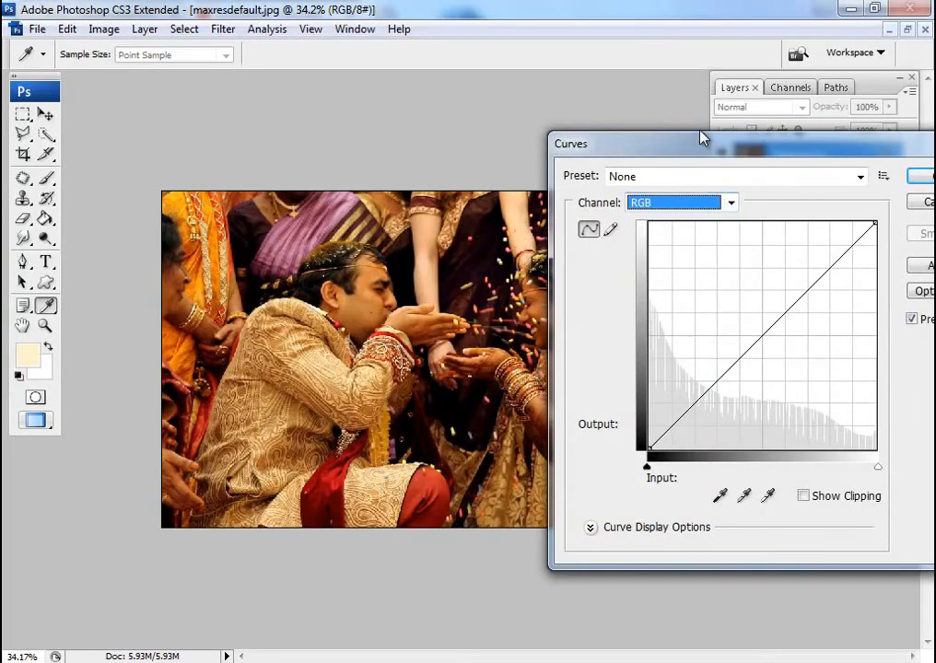
left_click_drag(700, 138, 689, 87)
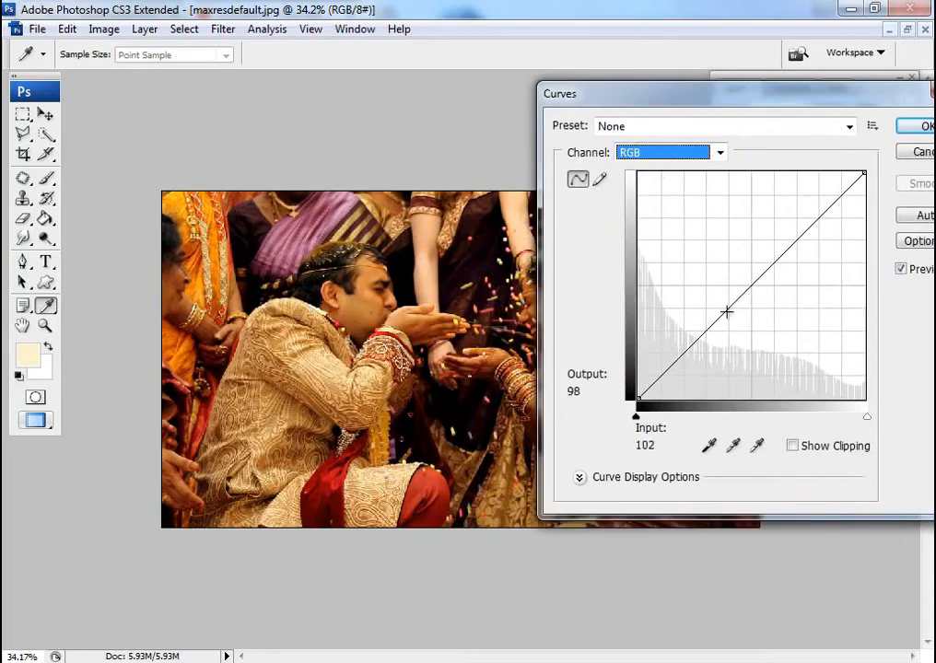
left_click_drag(725, 309, 709, 298)
left_click_drag(678, 109, 734, 92)
left_click_drag(794, 300, 793, 301)
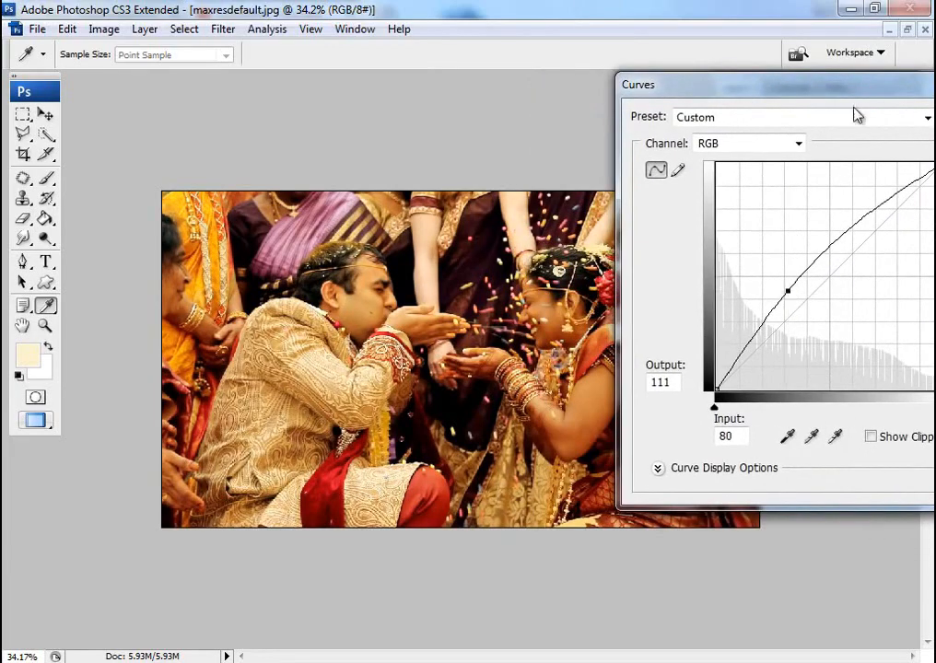
left_click_drag(815, 92, 731, 95)
left_click(902, 147)
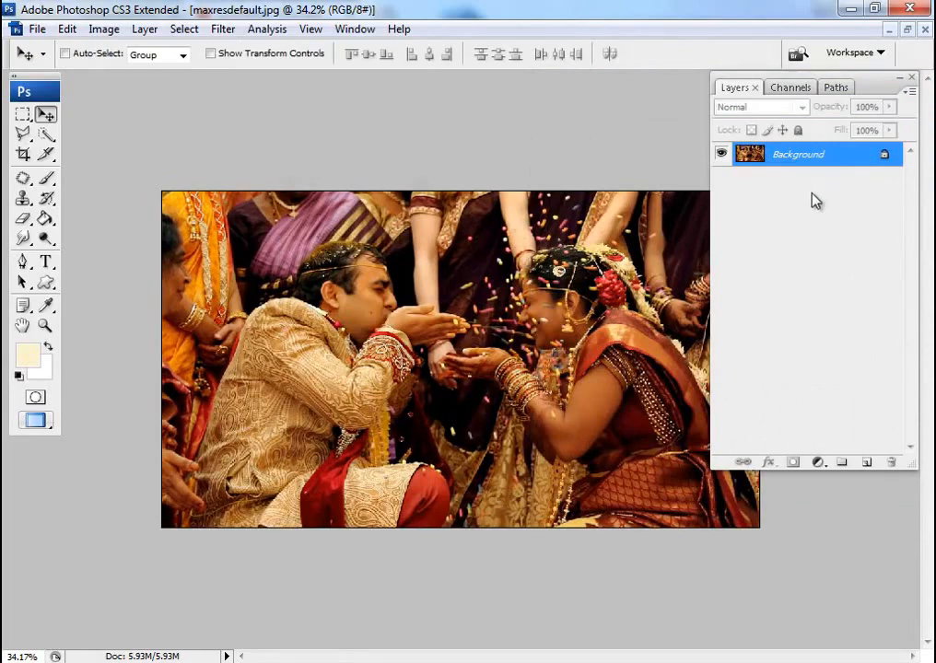
- Try brightening the photo with a Curves RGB point at input 85, output 121, and black input 17, and cancel the adjustment
left_click(104, 29)
mouse_move(129, 74)
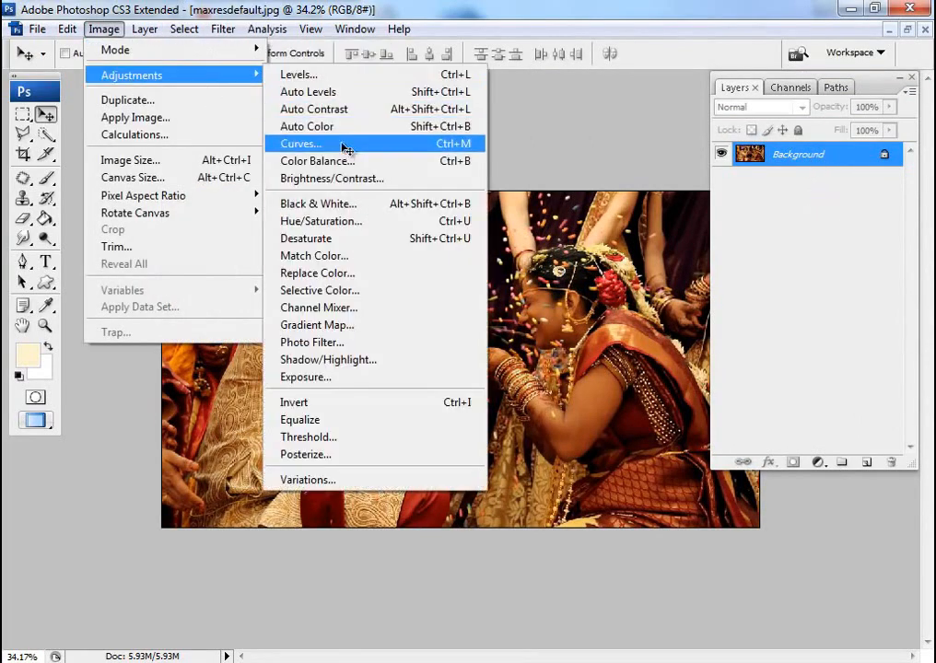
left_click(347, 144)
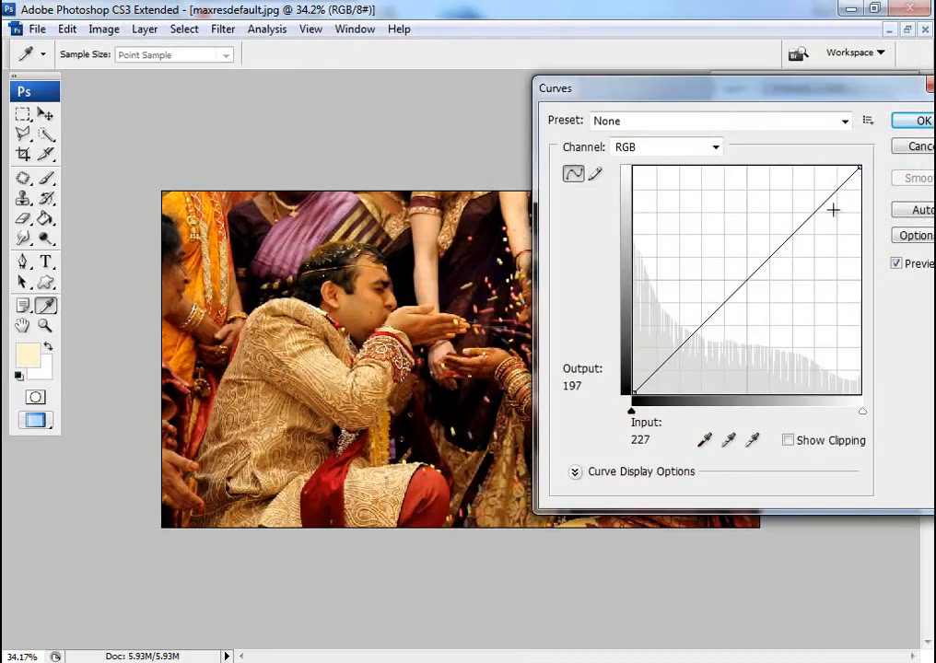
left_click_drag(762, 96, 766, 71)
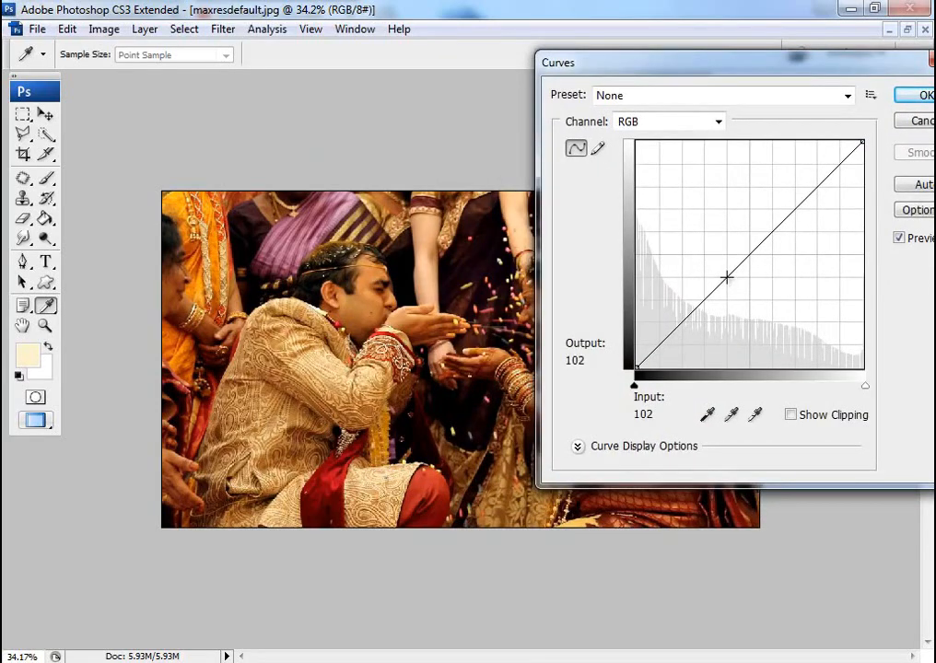
left_click(727, 278)
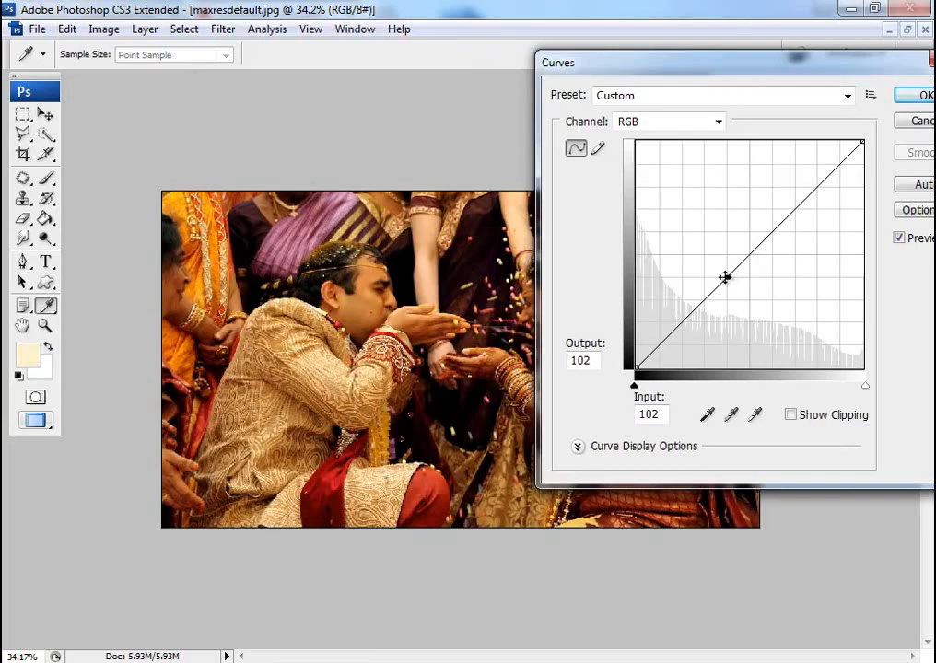
left_click_drag(727, 278, 712, 262)
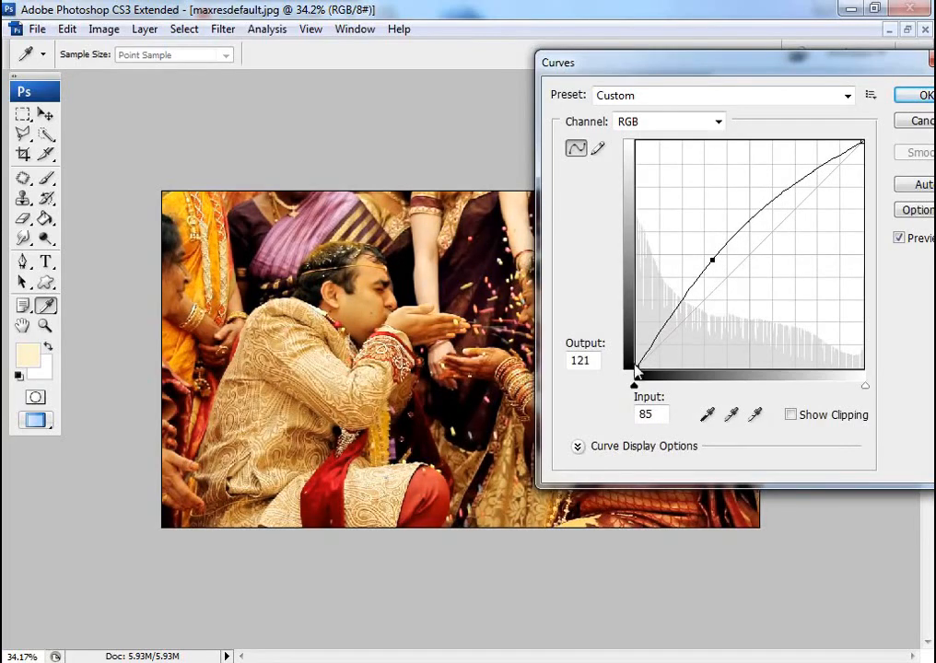
left_click_drag(636, 367, 650, 385)
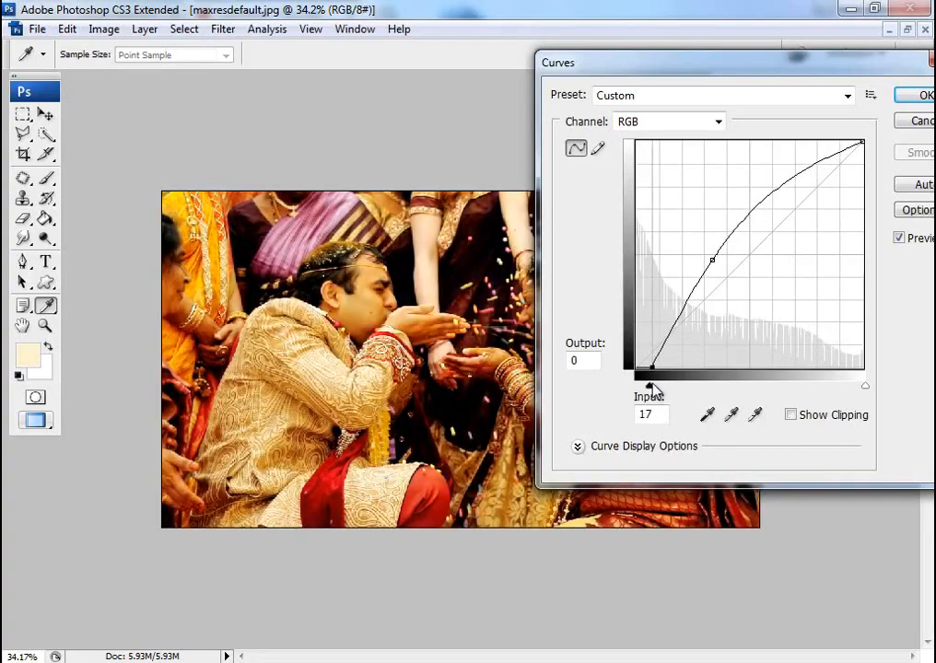
left_click(920, 123)
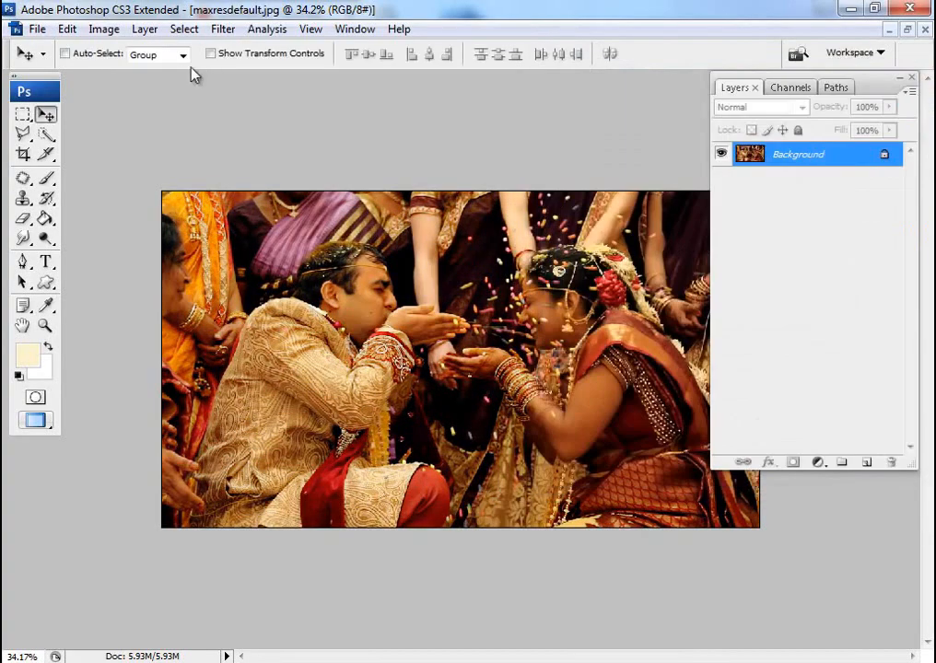
- Open Curves and brighten the RGB midtones with a point at input 80, output 125
left_click(107, 29)
mouse_move(130, 76)
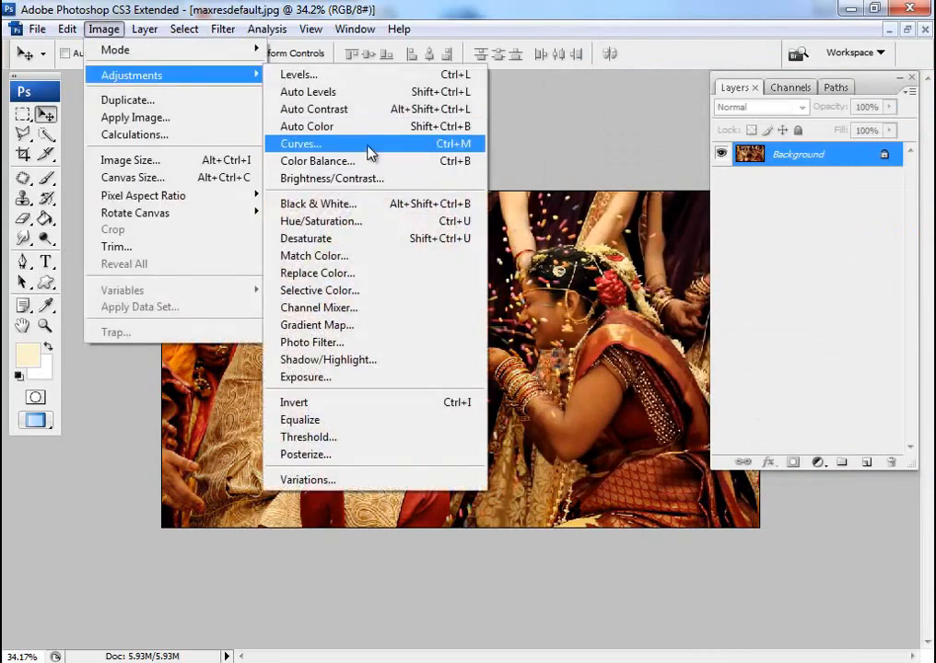
left_click(369, 147)
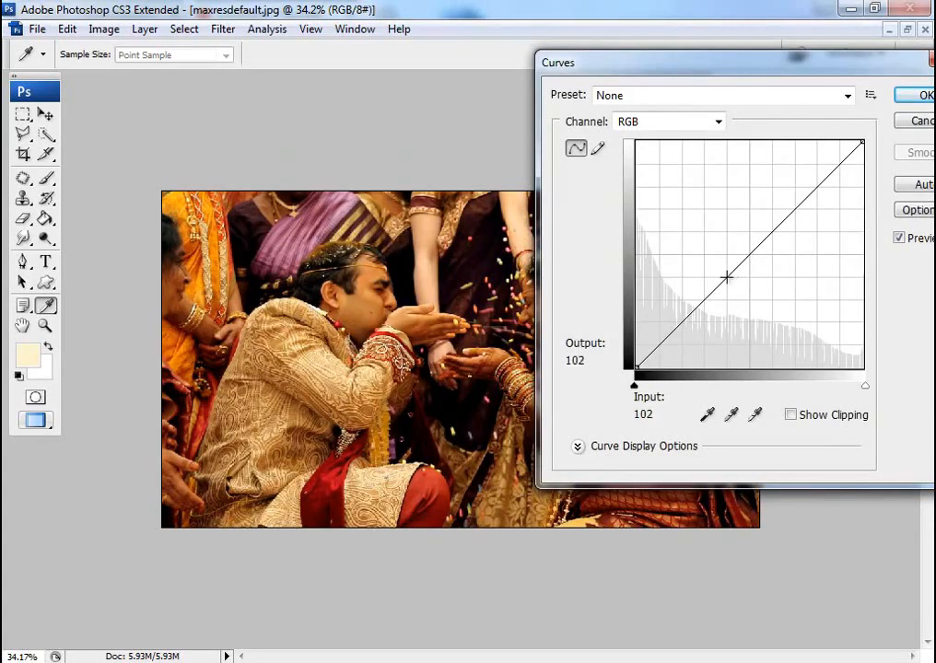
left_click_drag(725, 274, 713, 264)
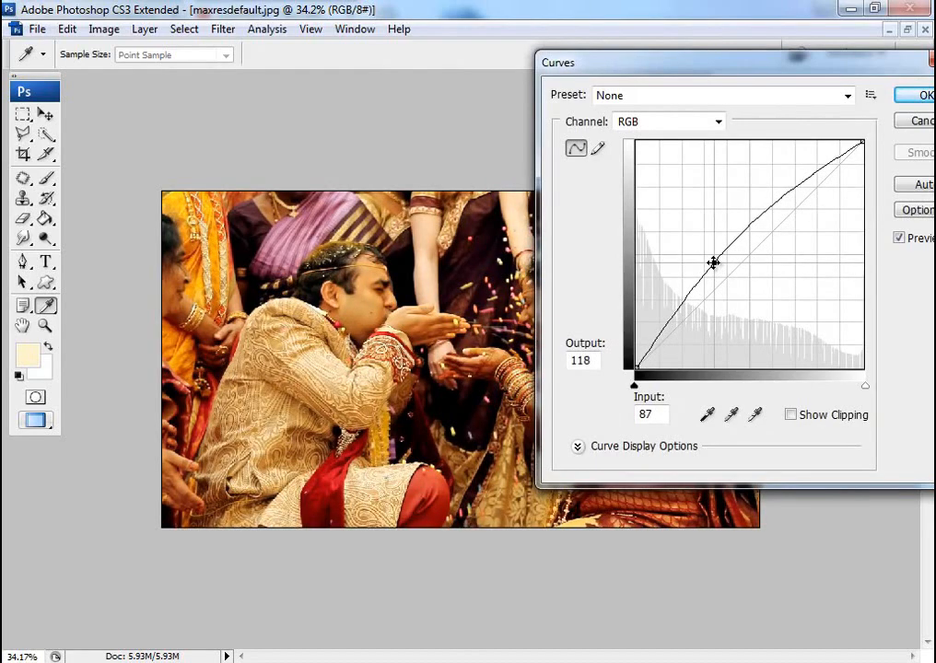
left_click_drag(712, 263, 708, 257)
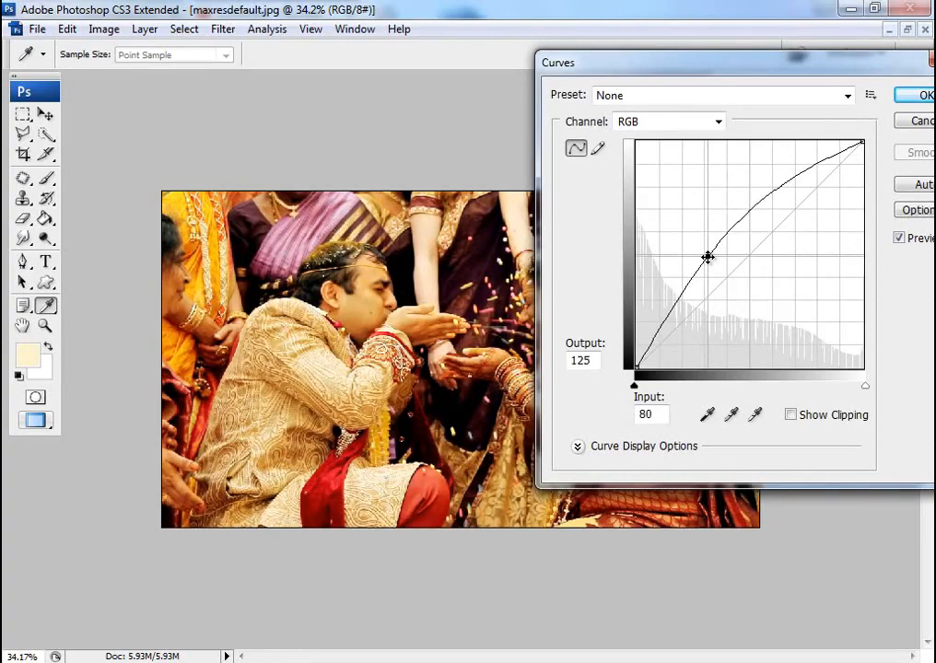
left_click_drag(708, 258, 709, 258)
- Raise the Green channel of the curve with a point at input 63, output 78
left_click_drag(686, 57, 727, 54)
left_click(732, 119)
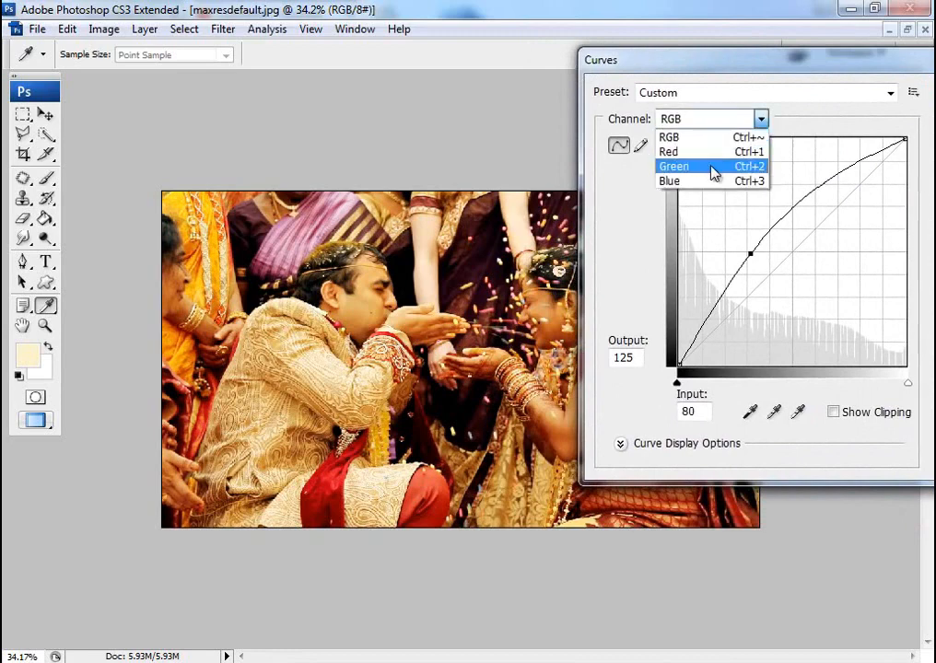
left_click(714, 170)
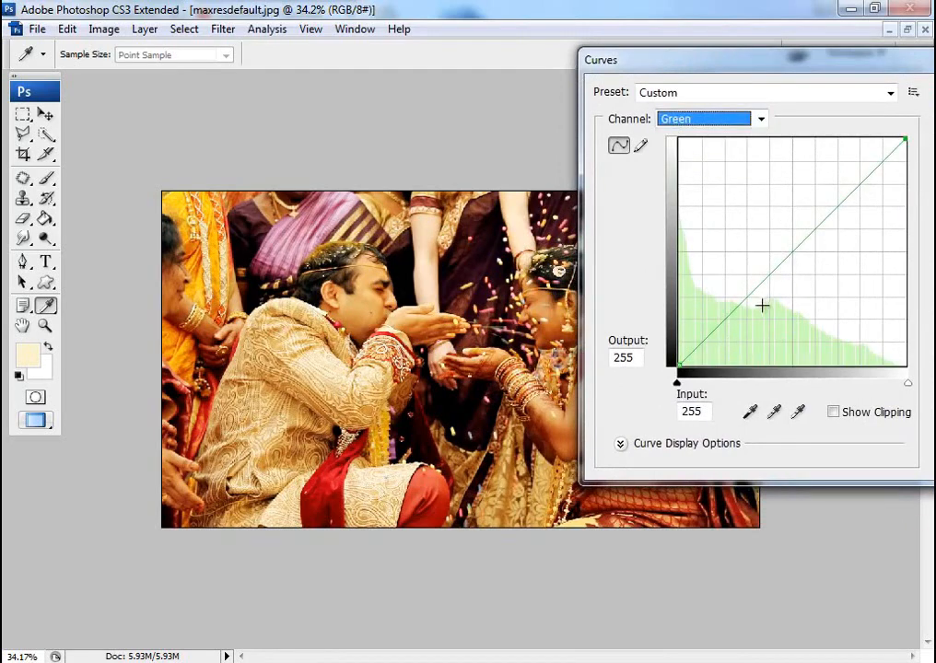
mouse_move(747, 297)
left_mouse_down()
mouse_move(733, 283)
mouse_move(734, 296)
left_mouse_up()
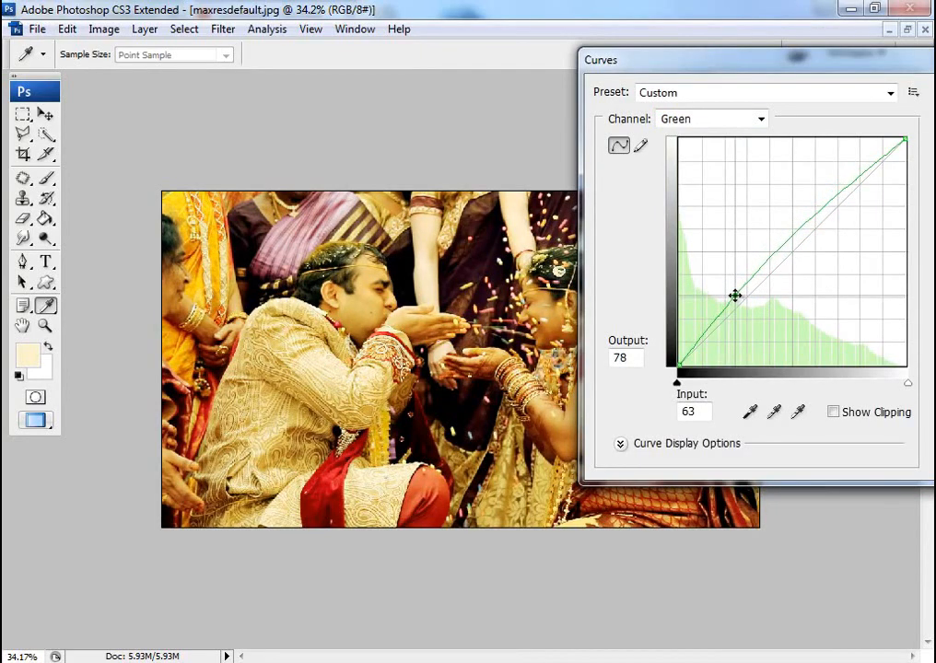
- Raise the Blue channel with a point at input 56, output 89, set its white point to input 228, and apply Curves
left_click(724, 121)
left_click(687, 182)
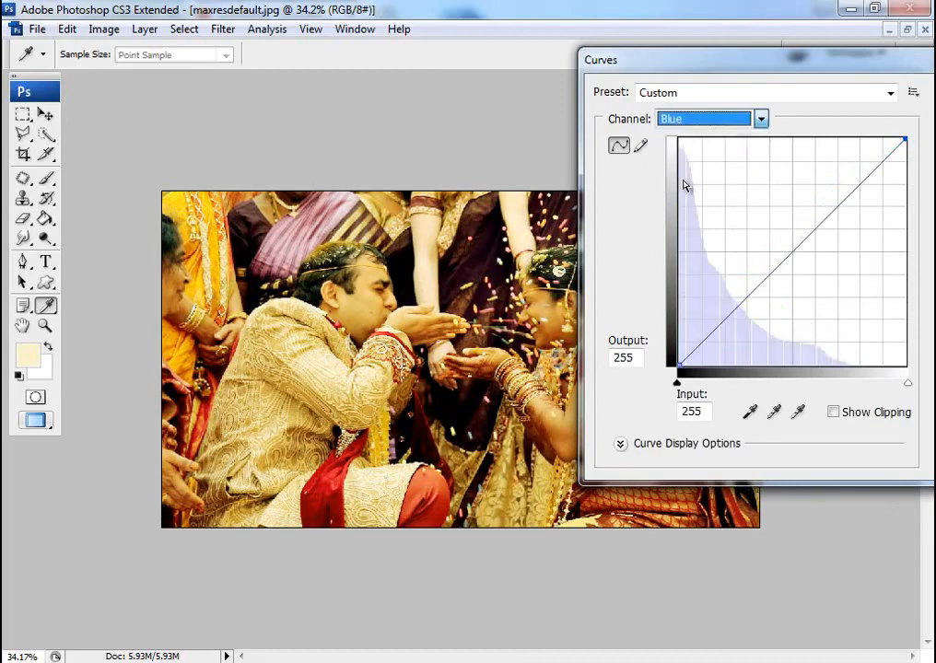
mouse_move(743, 298)
left_mouse_down()
mouse_move(752, 302)
mouse_move(729, 286)
left_mouse_up()
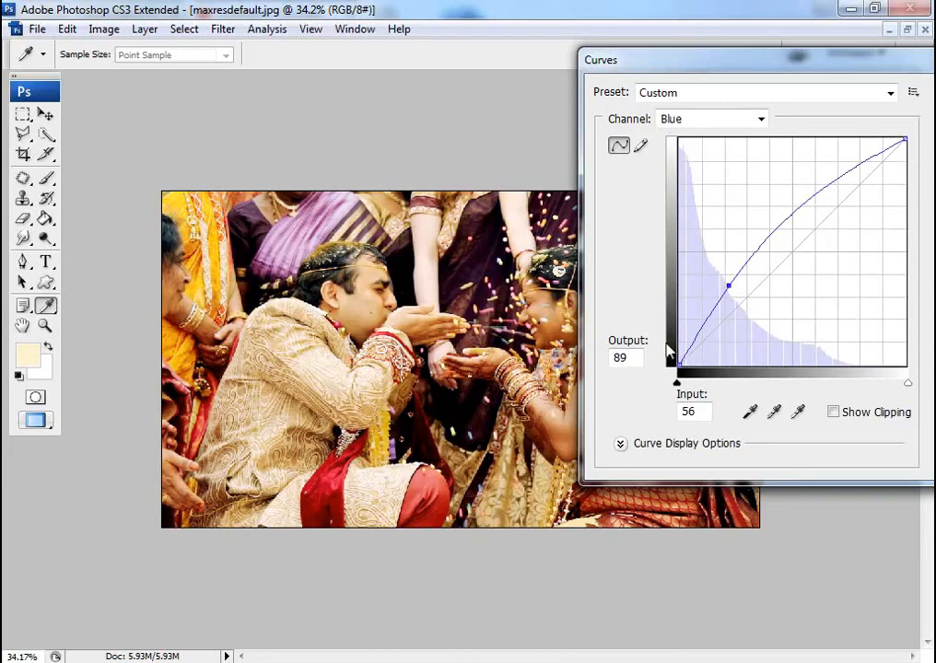
left_click_drag(680, 362, 683, 376)
left_click_drag(862, 71, 795, 84)
left_click_drag(839, 150, 818, 150)
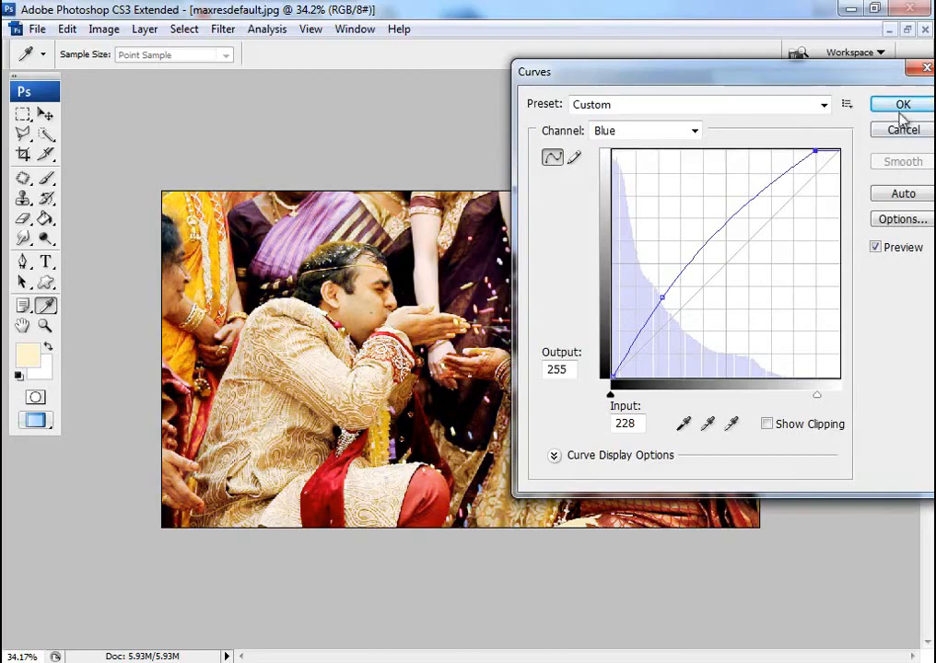
left_click(904, 105)
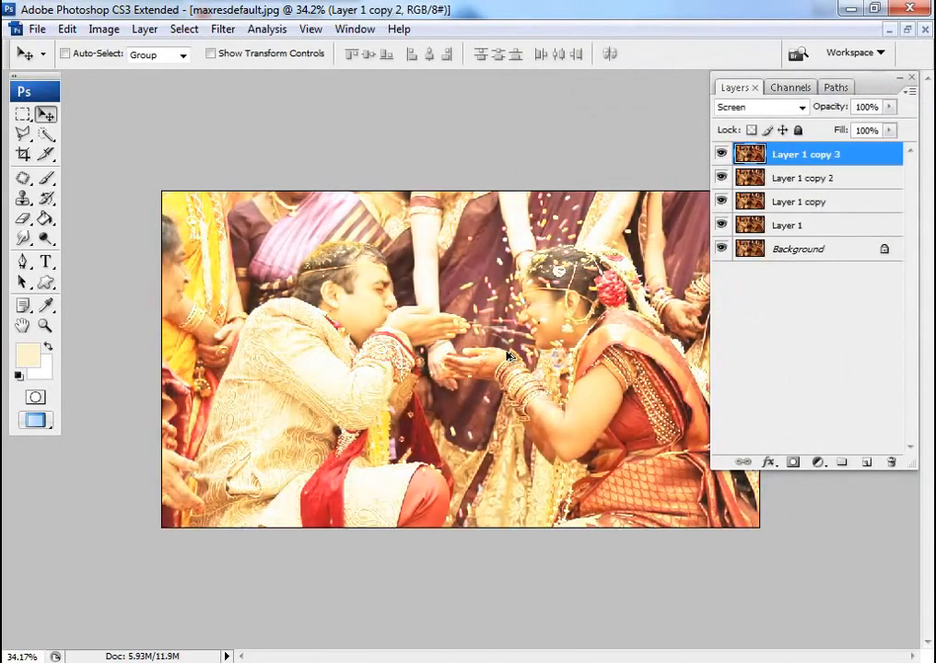
- Step through the edit history and compare the photo before and after the Curves correction
key("ctrl+alt+z")
key("ctrl+alt+z")
key("ctrl+alt+z")
key("ctrl+alt+z")
key("ctrl+alt+z")
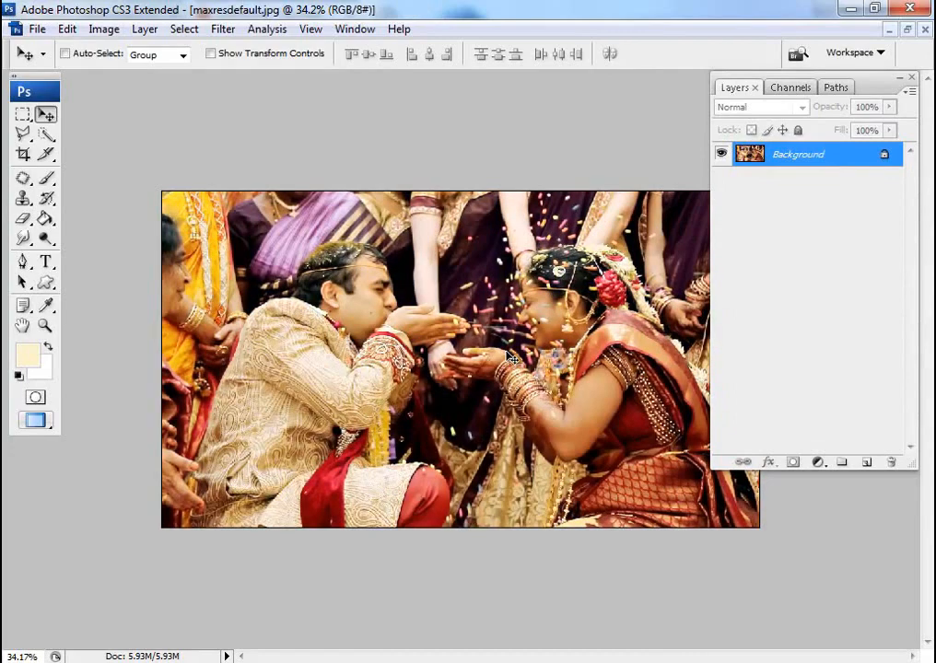
key("ctrl+z")
key("ctrl+z")
key("ctrl+z")
key("ctrl+z")
key("ctrl+z")
key("ctrl+z")
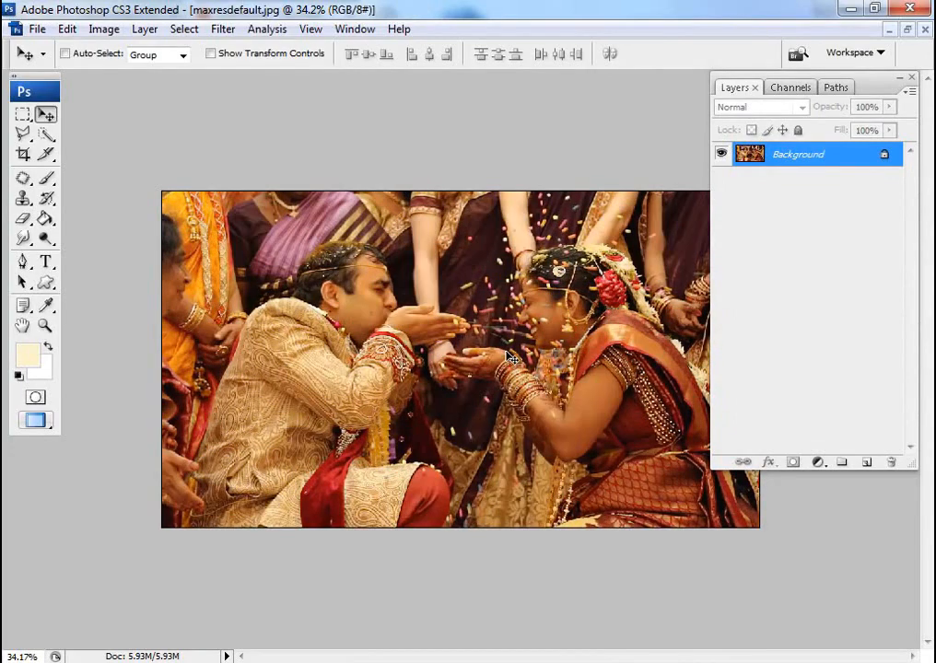
key("ctrl+z")
key("ctrl+z")
key("ctrl+z")
key("ctrl+z")
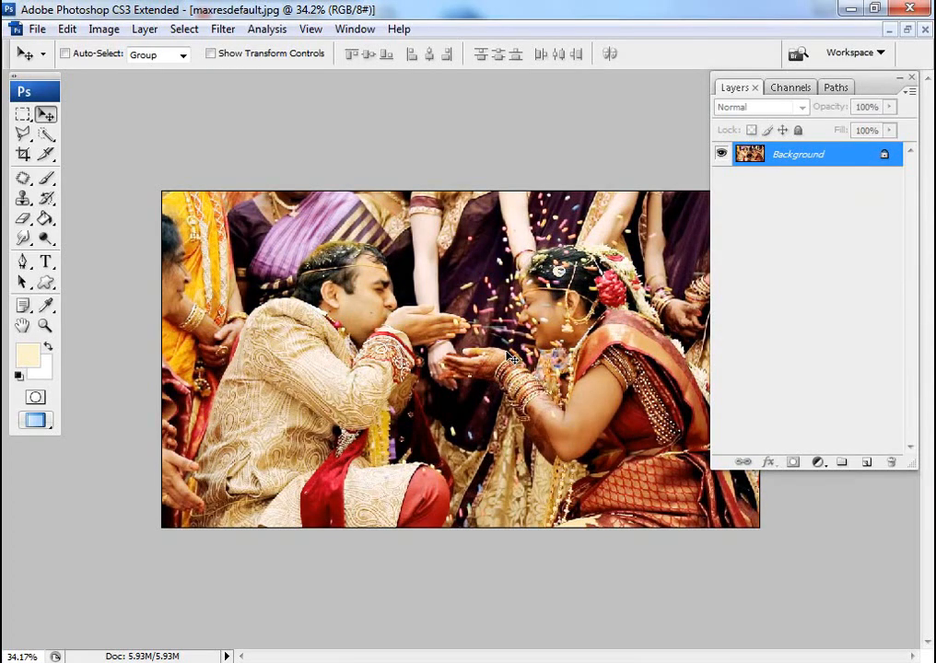
- Examine the groom, the joined hands and the bride in the corrected photo up close at 66.67%
key("ctrl+plus")
key("ctrl+plus")
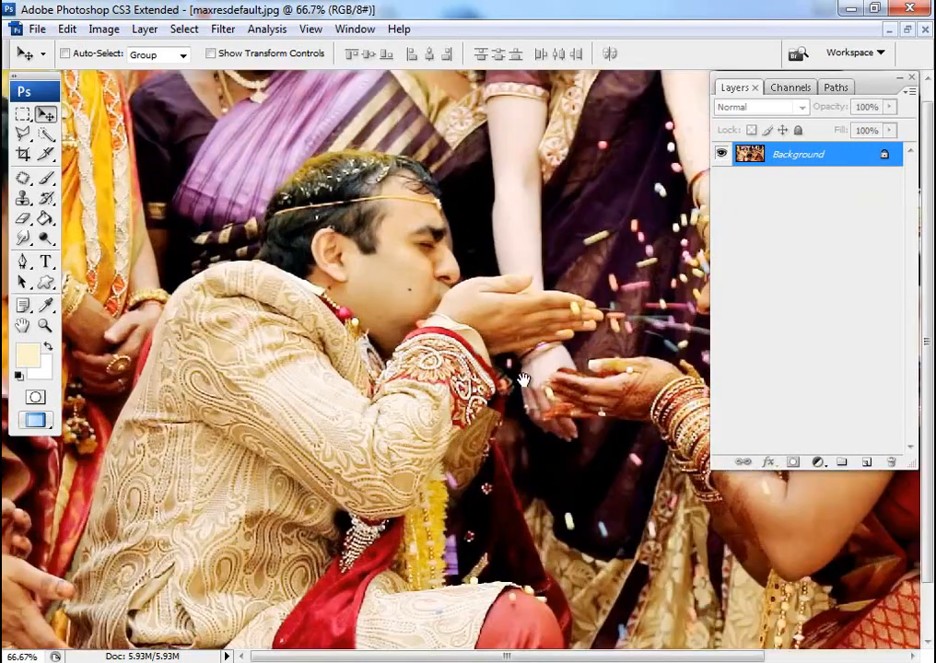
left_click_drag(597, 411, 363, 393)
left_click_drag(269, 368, 423, 393)
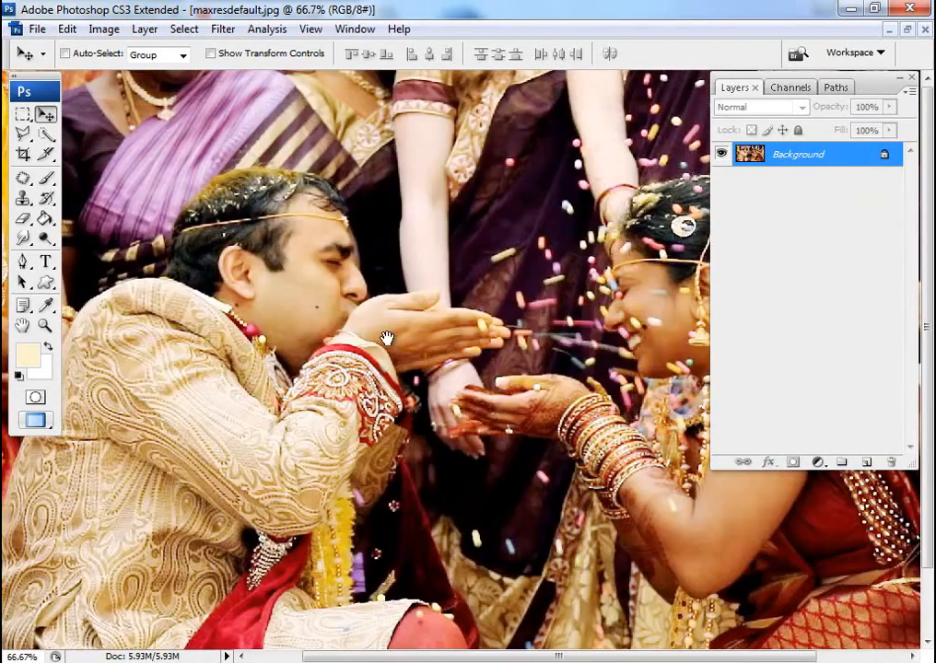
left_click_drag(603, 346, 478, 345)
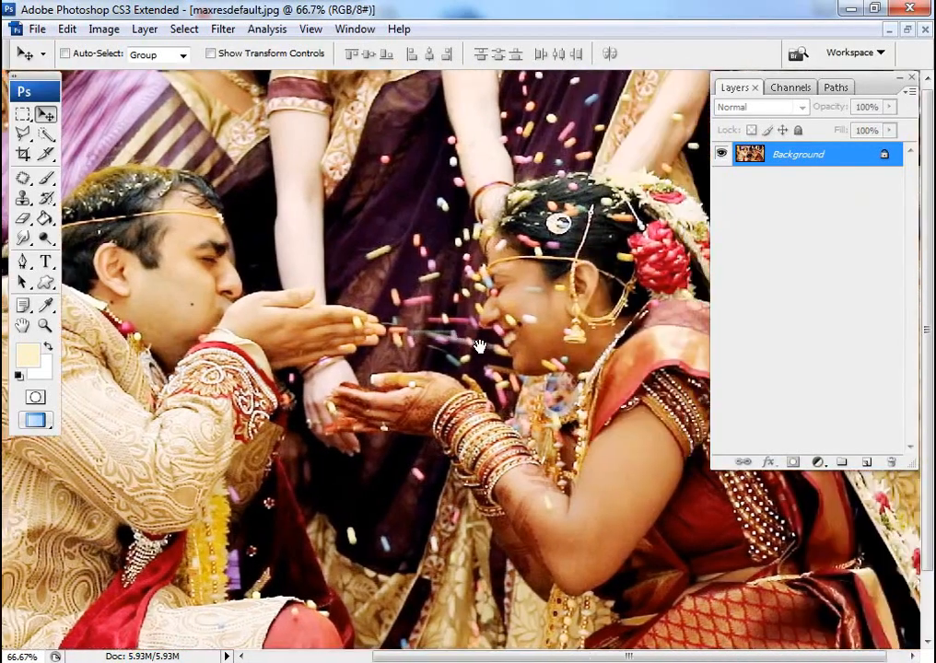
left_click_drag(560, 362, 549, 381)
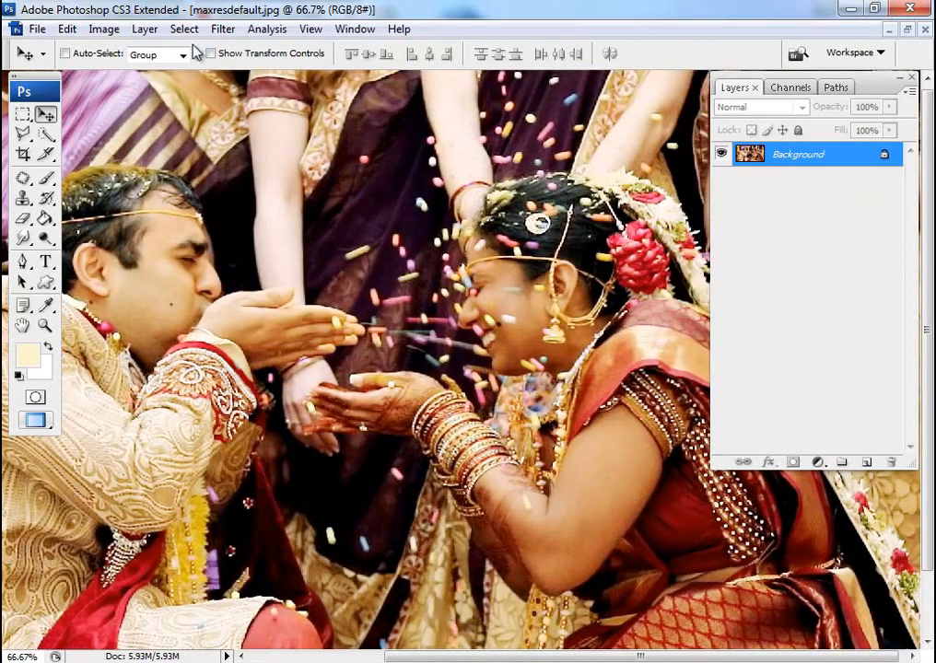
- Open Selective Color and set Black to -13% for the Reds
left_click(101, 35)
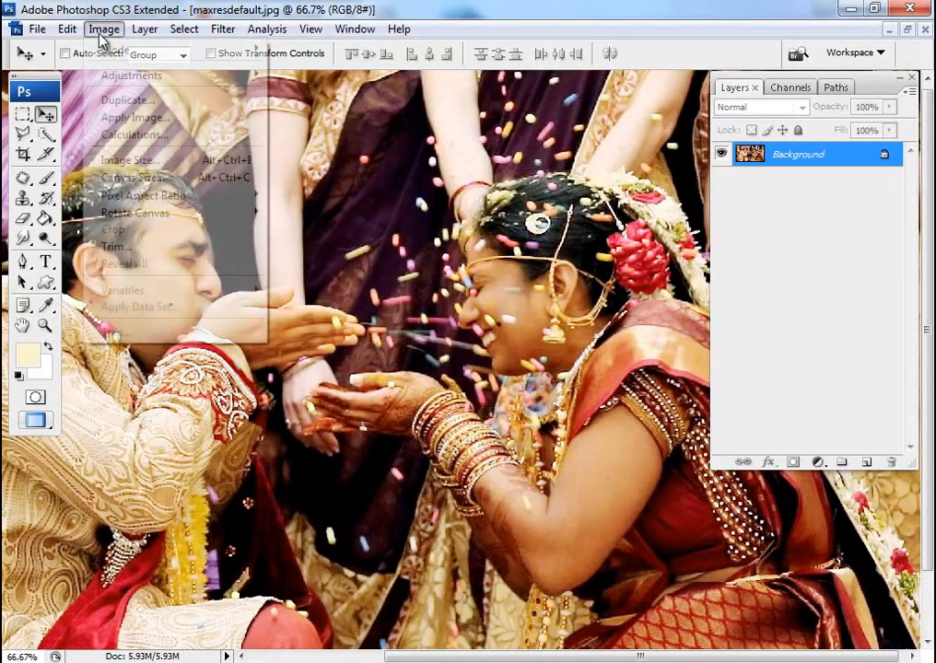
mouse_move(138, 75)
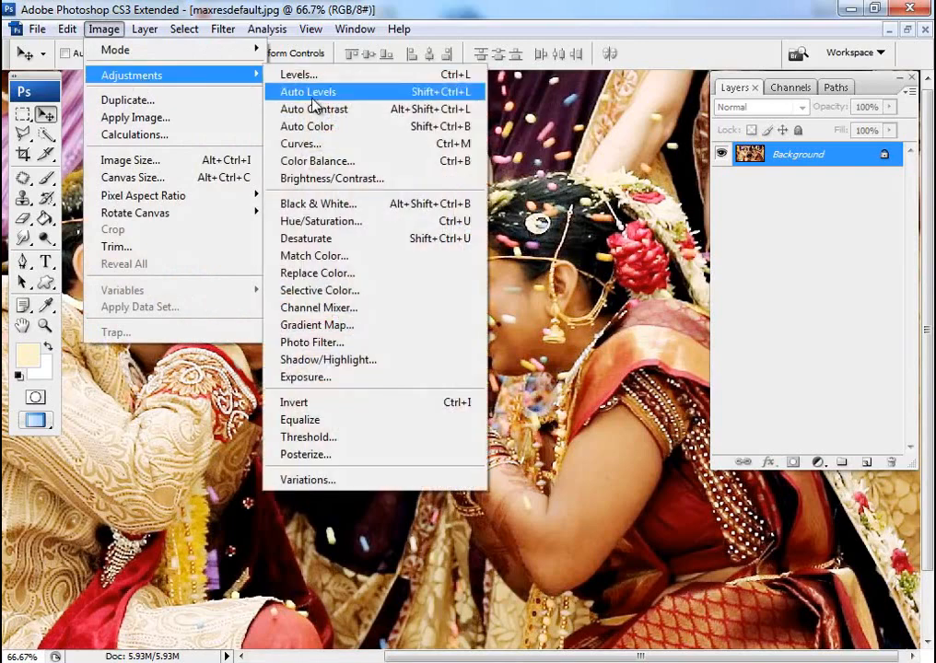
left_click(344, 292)
left_click_drag(433, 138, 689, 129)
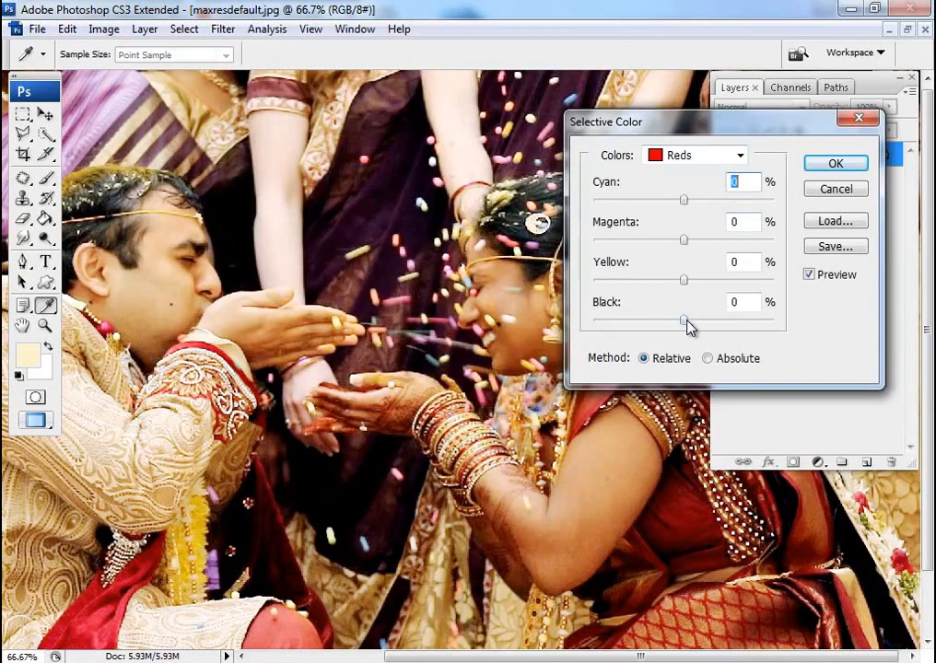
mouse_move(683, 322)
left_mouse_down()
mouse_move(658, 324)
mouse_move(692, 322)
mouse_move(670, 322)
left_mouse_up()
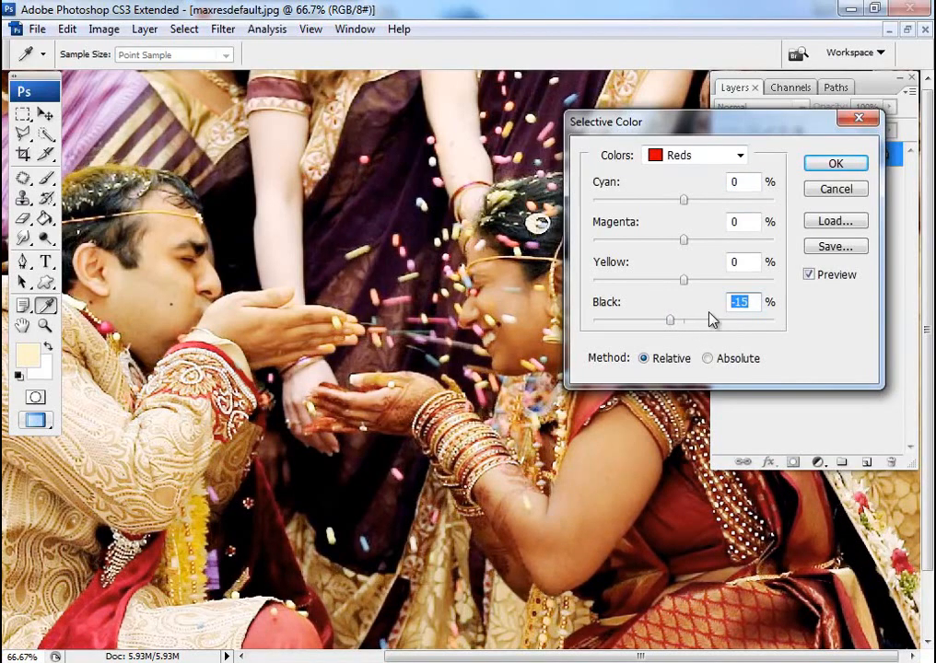
type("10")
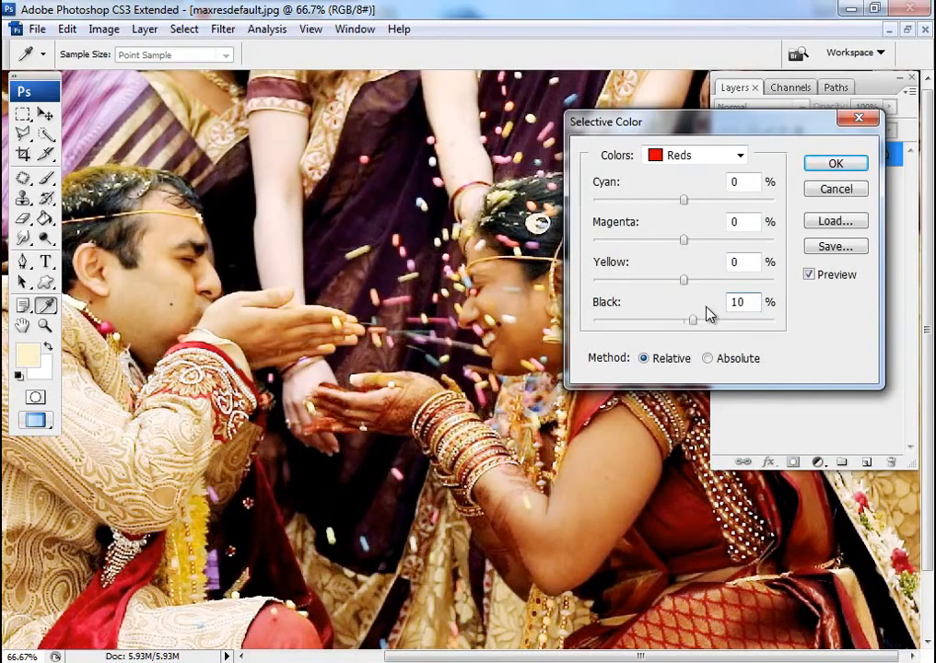
left_click_drag(702, 326, 673, 324)
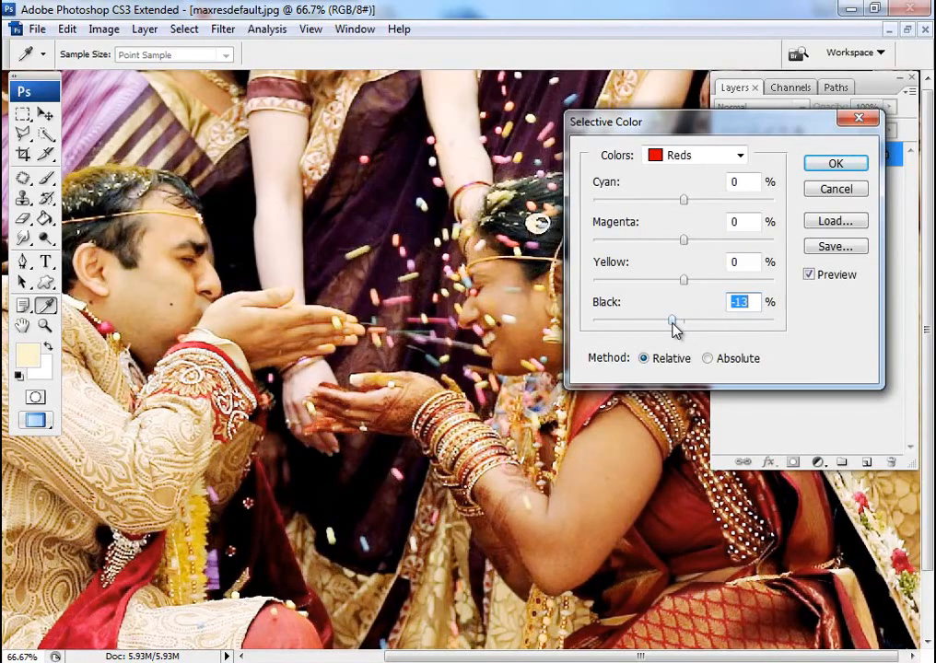
- Set Yellow to -11% and Black to -17% for the Yellows, and apply the Selective Color adjustment
left_click(679, 160)
left_click(677, 188)
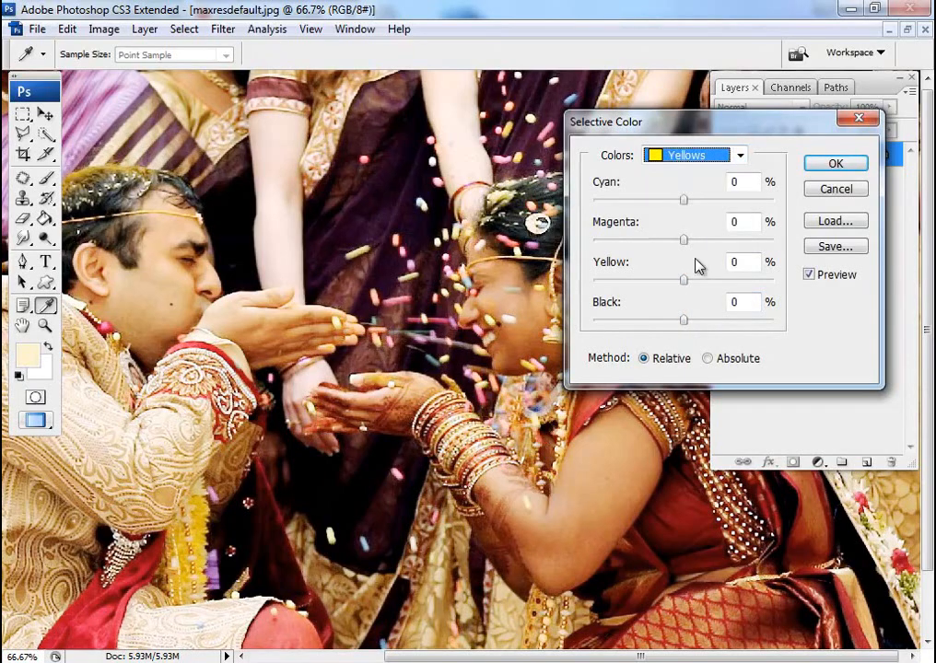
left_click_drag(683, 327, 675, 287)
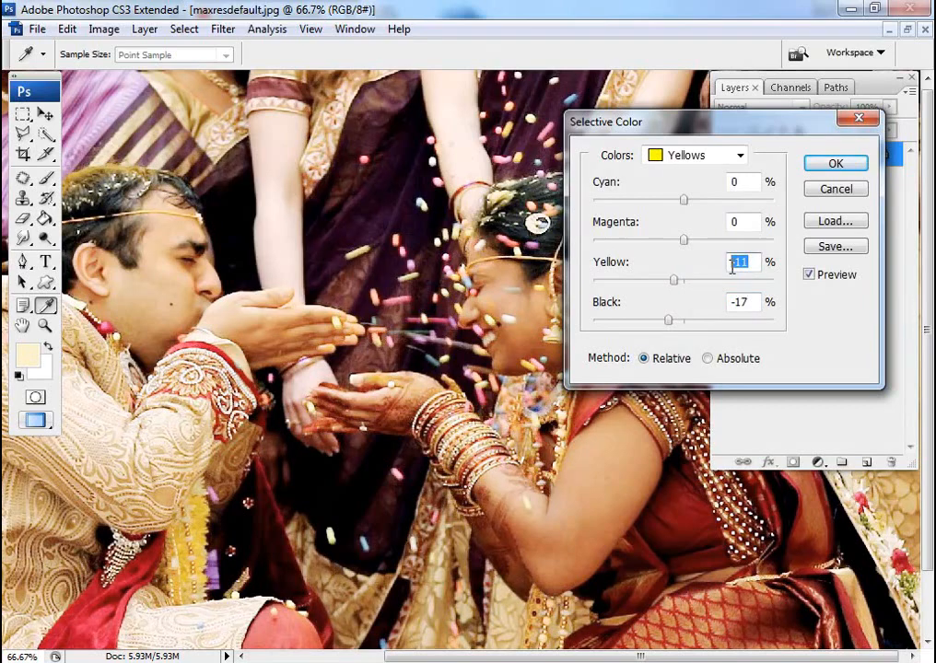
left_click(833, 163)
key("v")
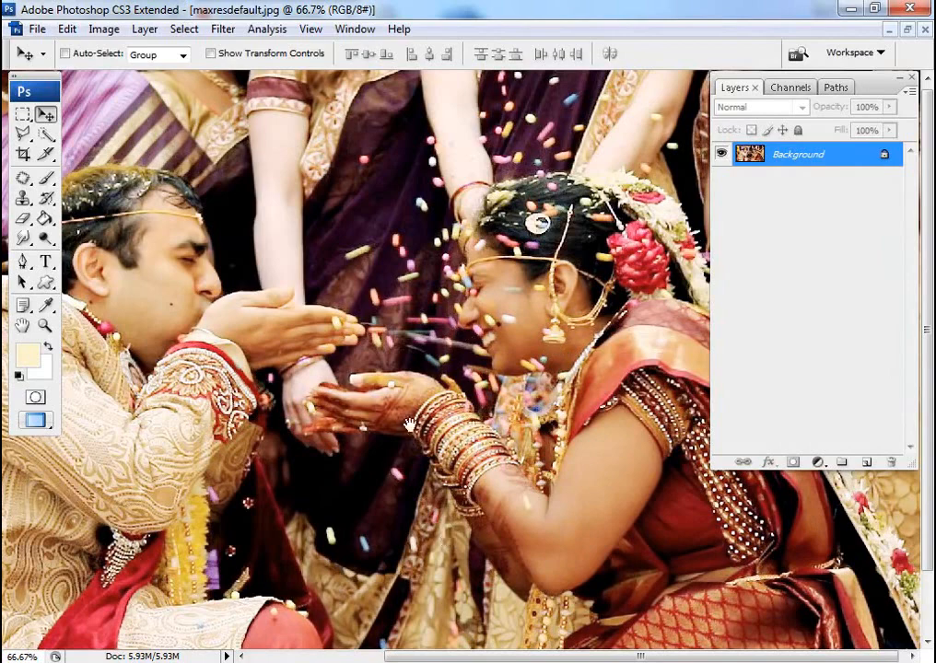
key("ctrl+0")
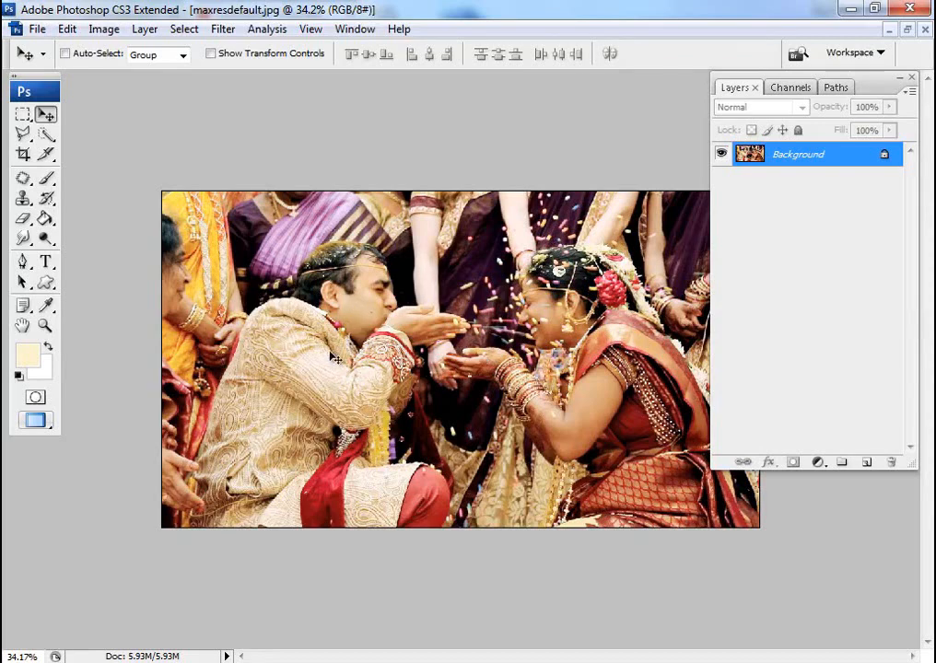
- Crop the photo to the groom's head and upper body at 1.5 in by 2 in and 300 pixels/inch
left_click(24, 155)
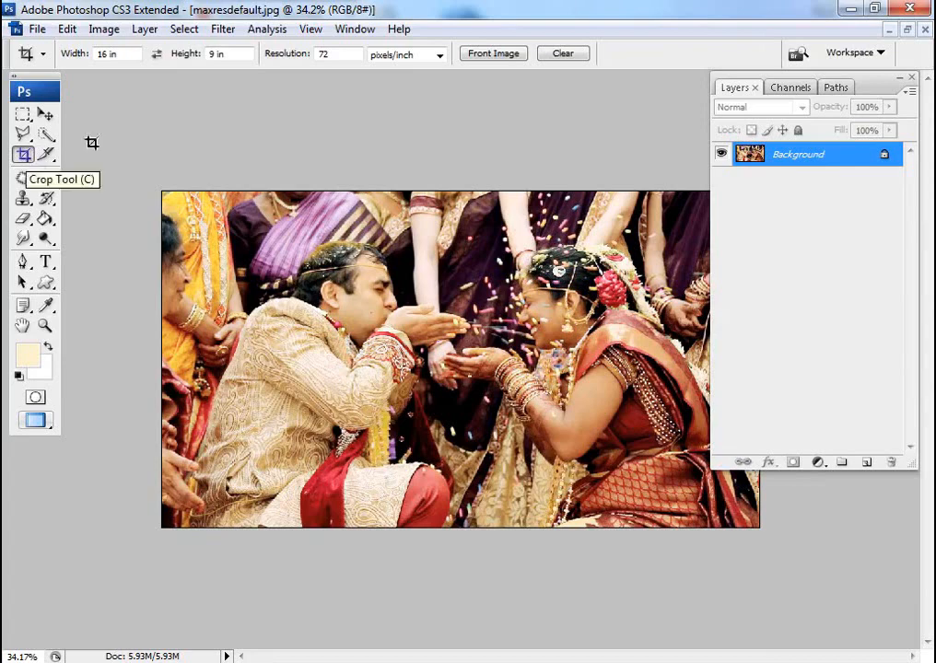
left_click(107, 54)
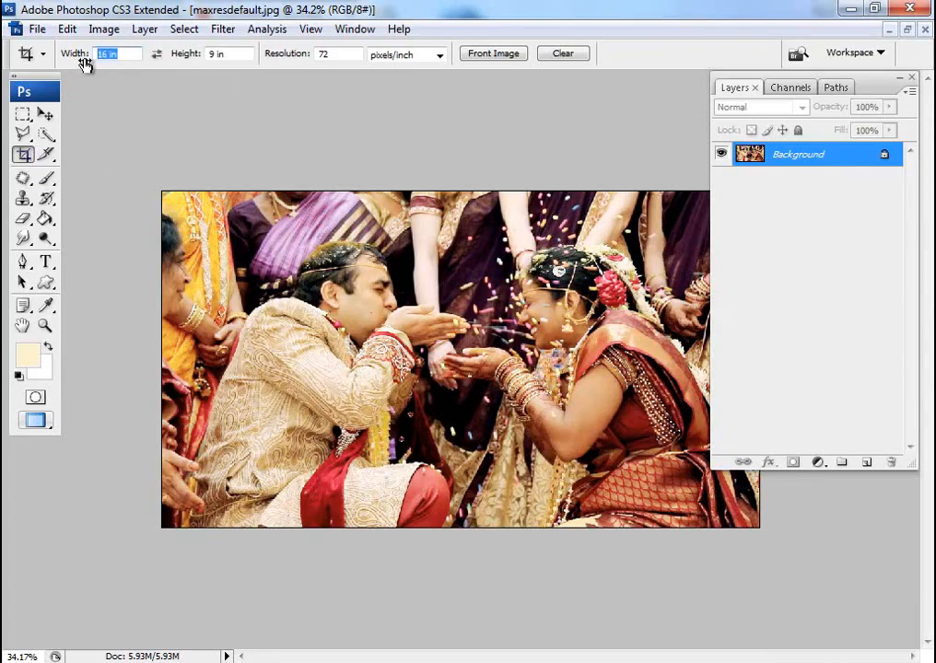
type("1.5")
key("Tab")
type("2")
key("Tab")
type("300")
left_click_drag(259, 230, 523, 472)
left_click_drag(378, 321, 359, 308)
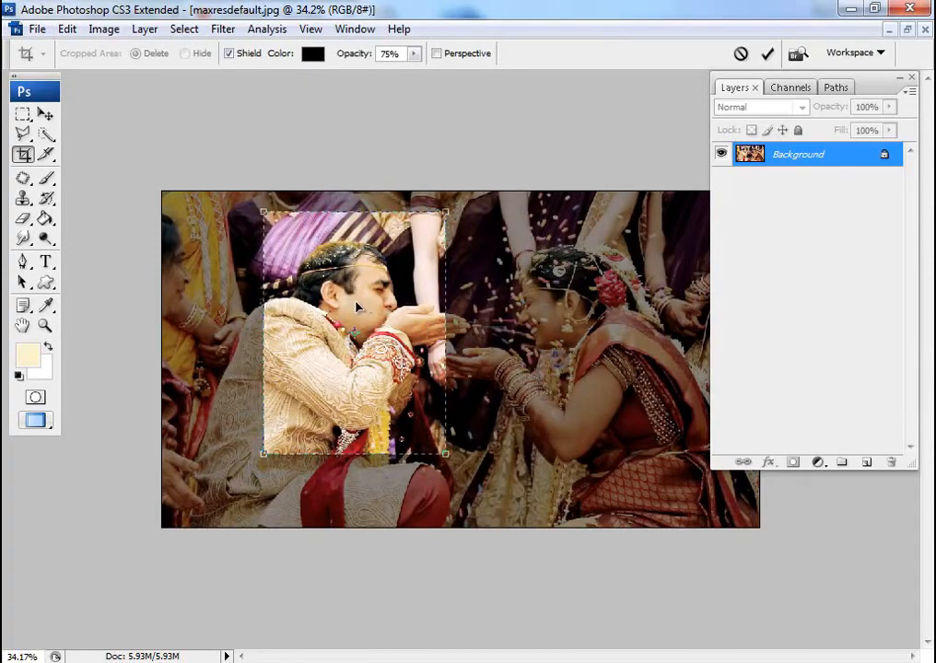
key("Return")
key("ctrl+0")
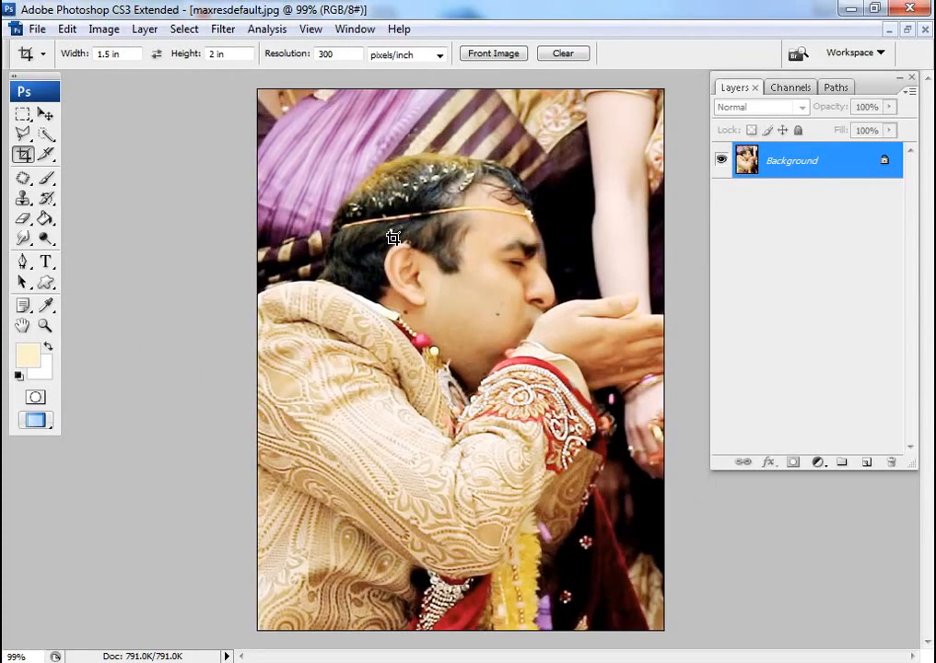
- Select the whole cropped image and scale it about its centre to 87.4%, leaving a white border around it
key("ctrl+a")
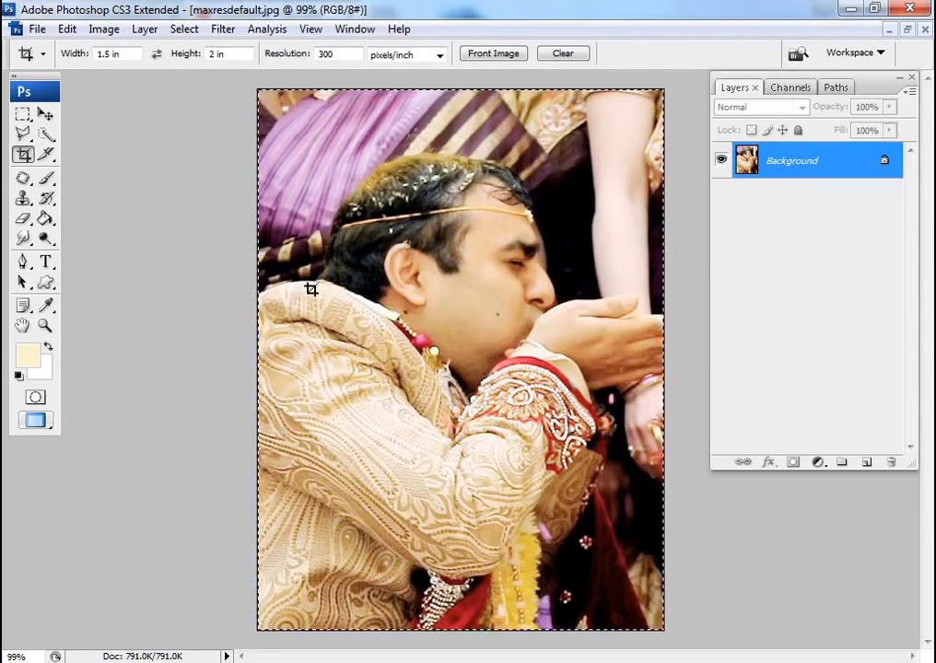
key("ctrl+t")
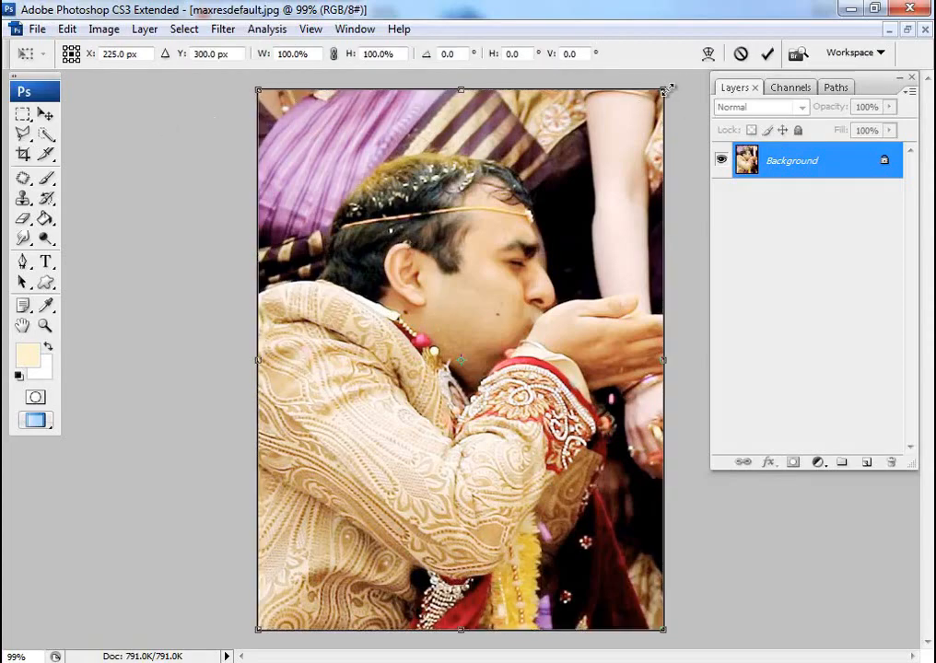
left_click_drag(668, 87, 656, 136)
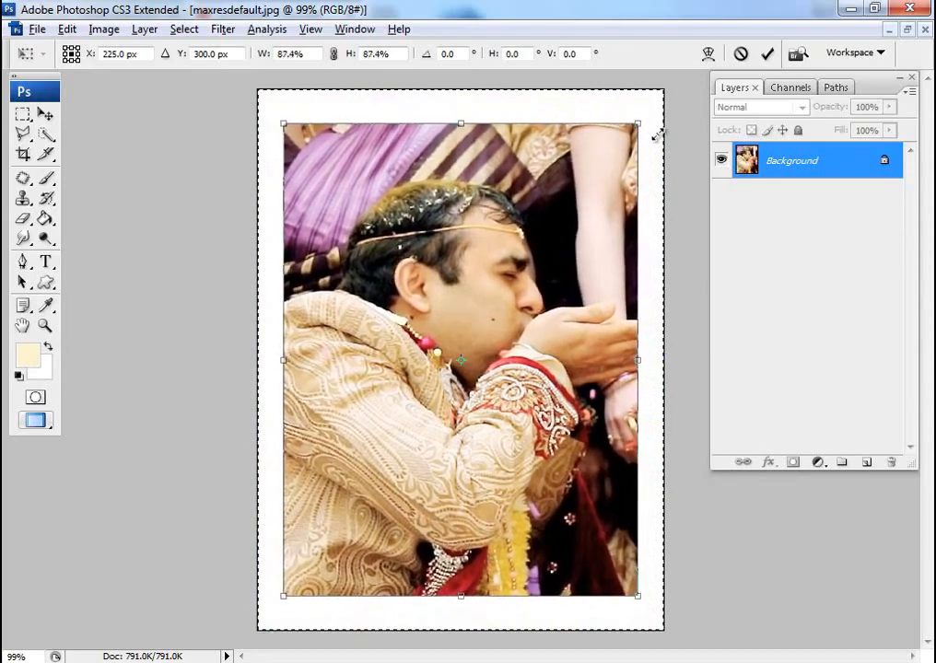
key("Return")
key("c")
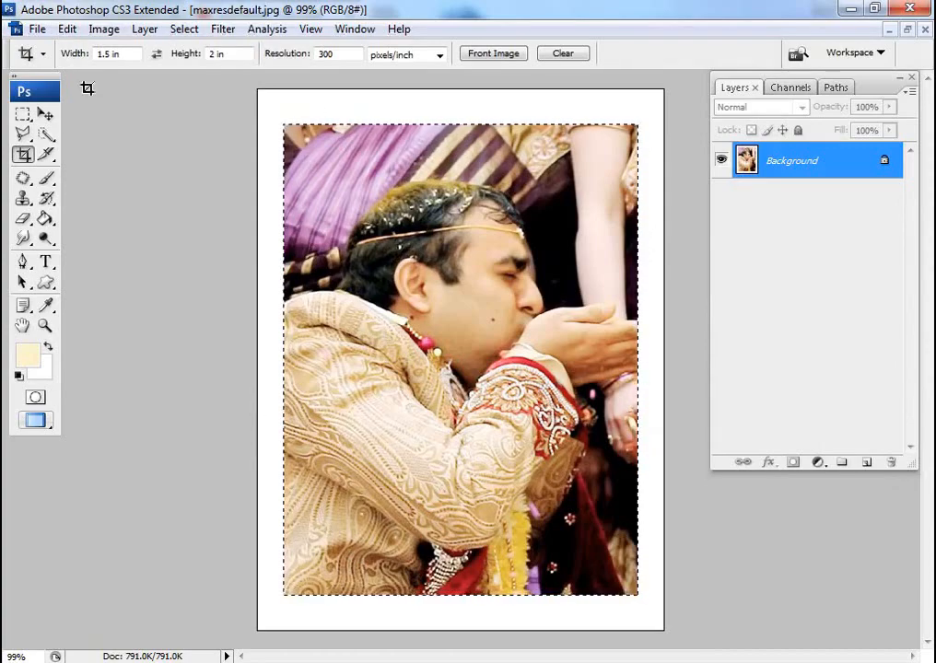
- Stroke the scaled photo's selection with a 2 px black line at the Inside location, and deselect it
left_click(67, 28)
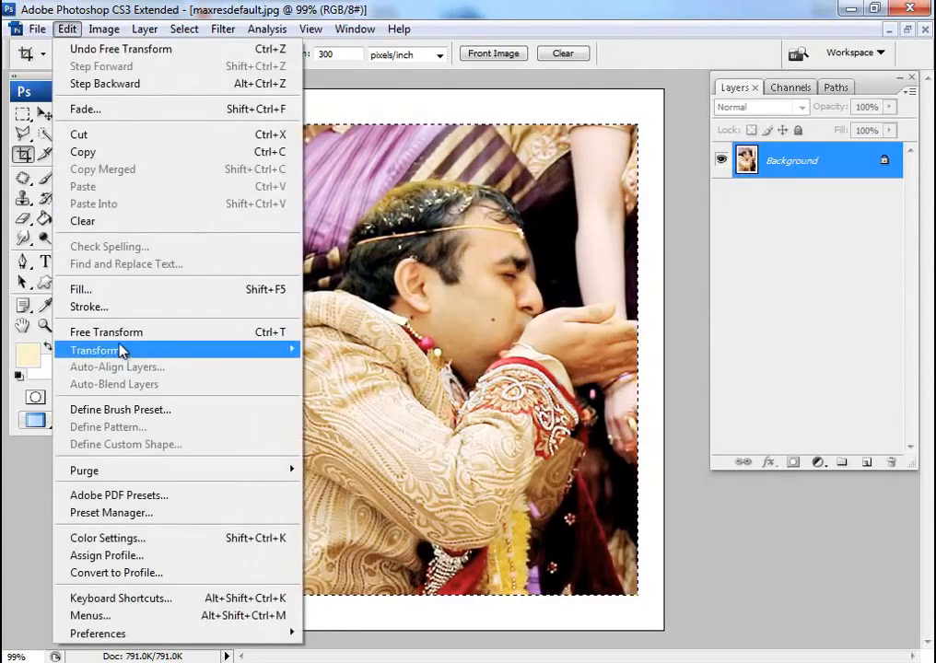
left_click(82, 307)
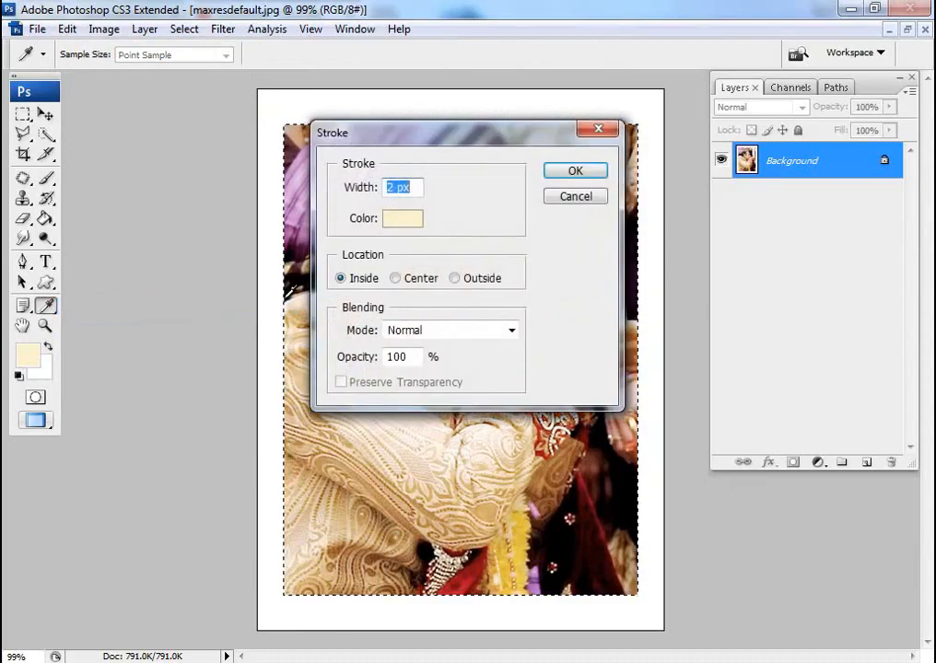
type("2")
left_click(403, 218)
left_click_drag(427, 292, 843, 602)
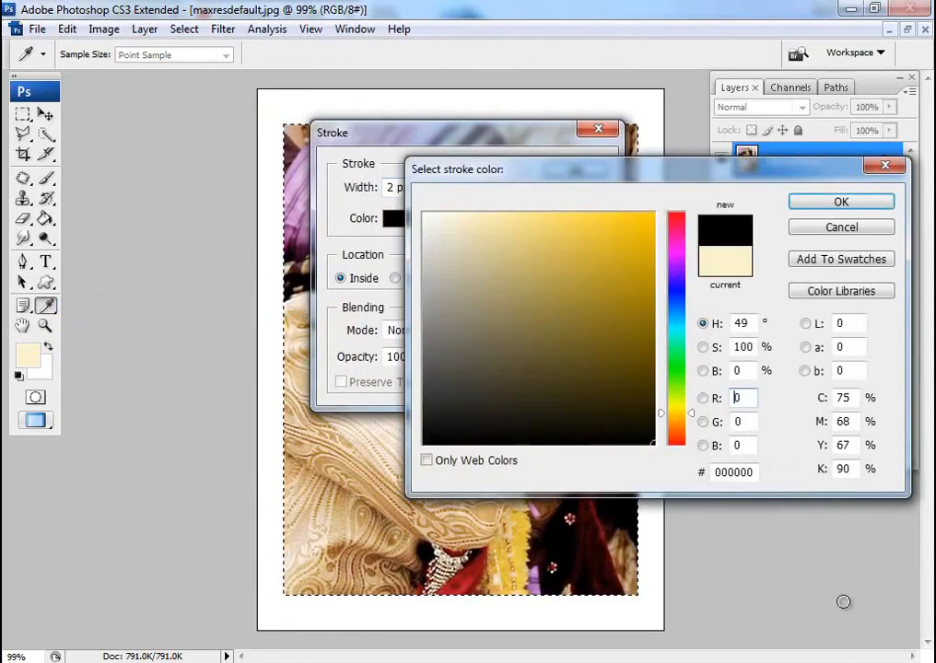
left_click(841, 202)
left_click(587, 170)
key("c")
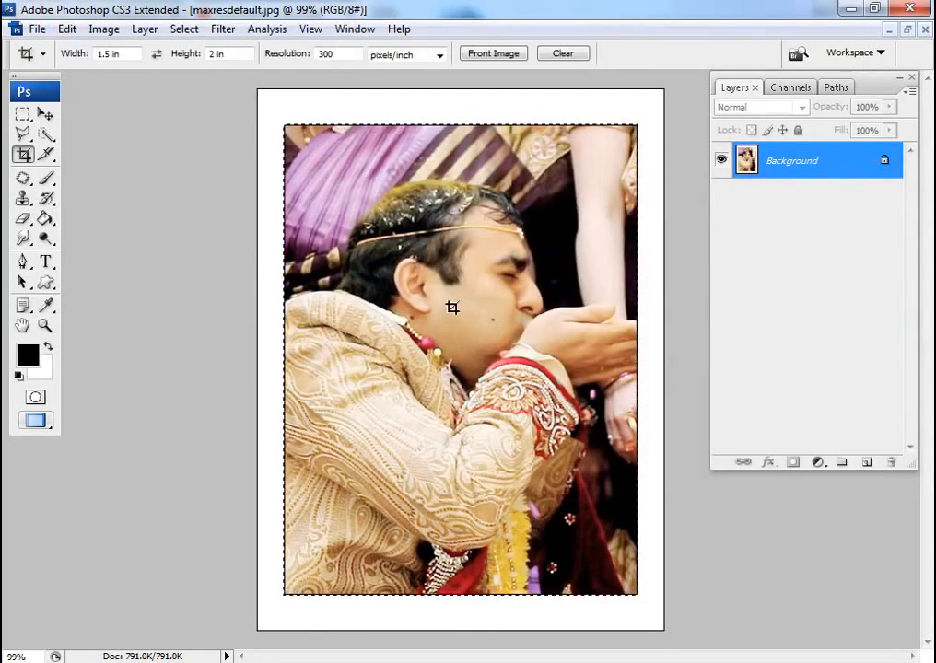
key("ctrl+d")
key("v")
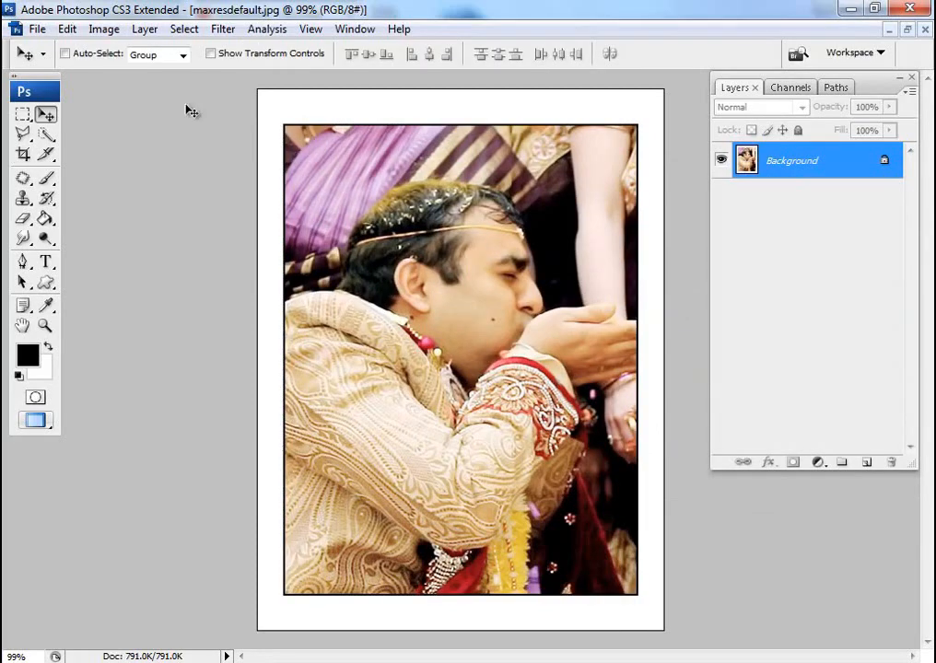
- Define the bordered photo as a pattern named job:101
left_click(39, 32)
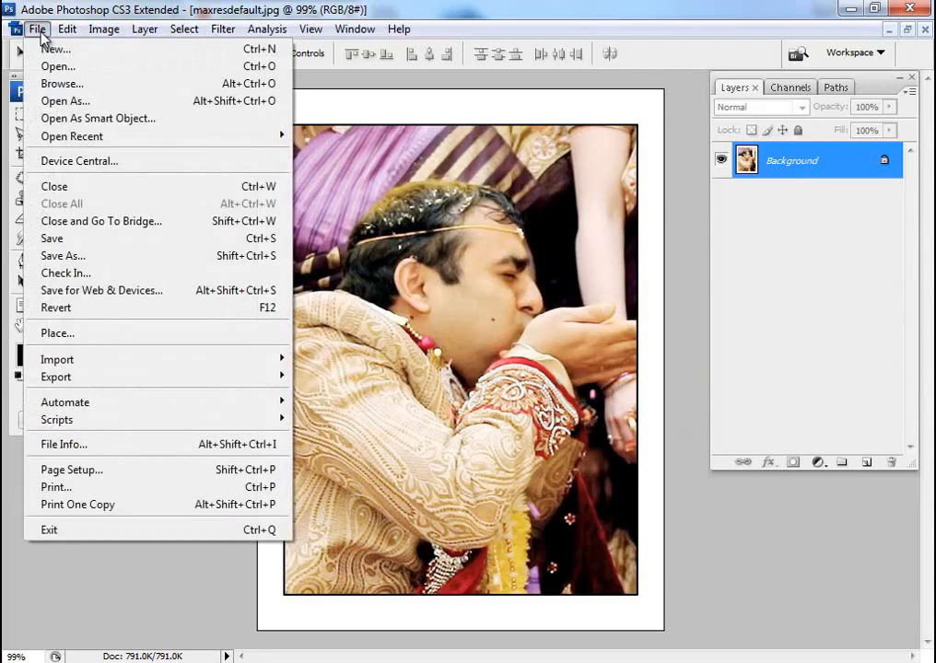
mouse_move(64, 30)
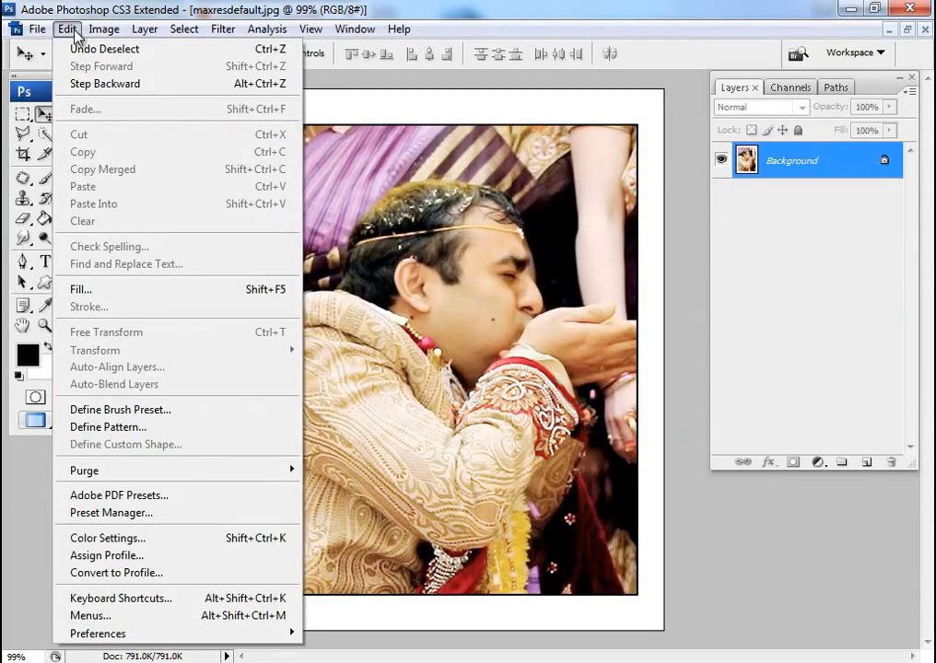
left_click(102, 434)
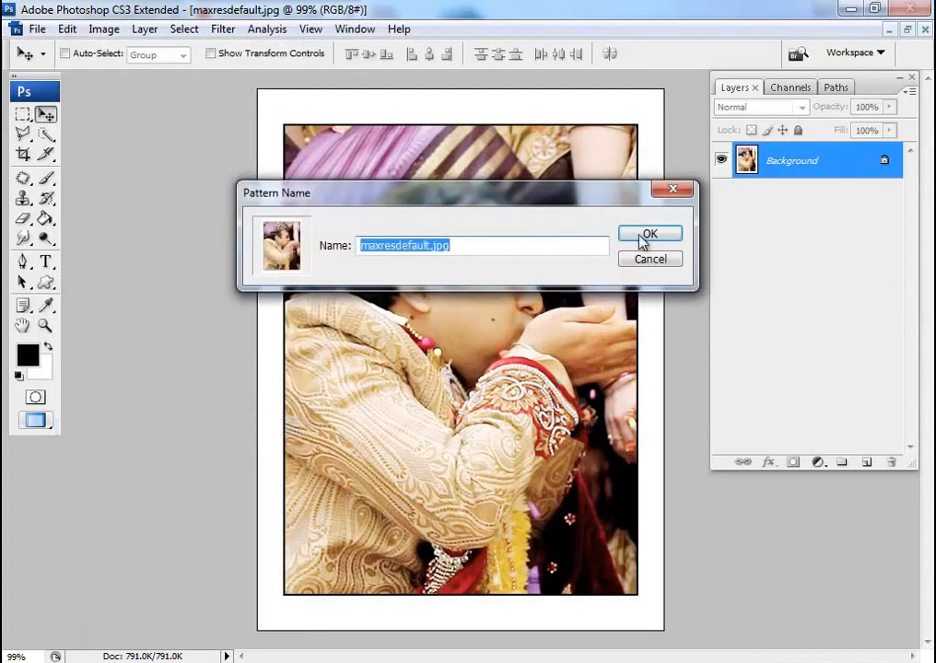
left_click(486, 245)
double_click(451, 249)
left_click_drag(436, 212, 432, 334)
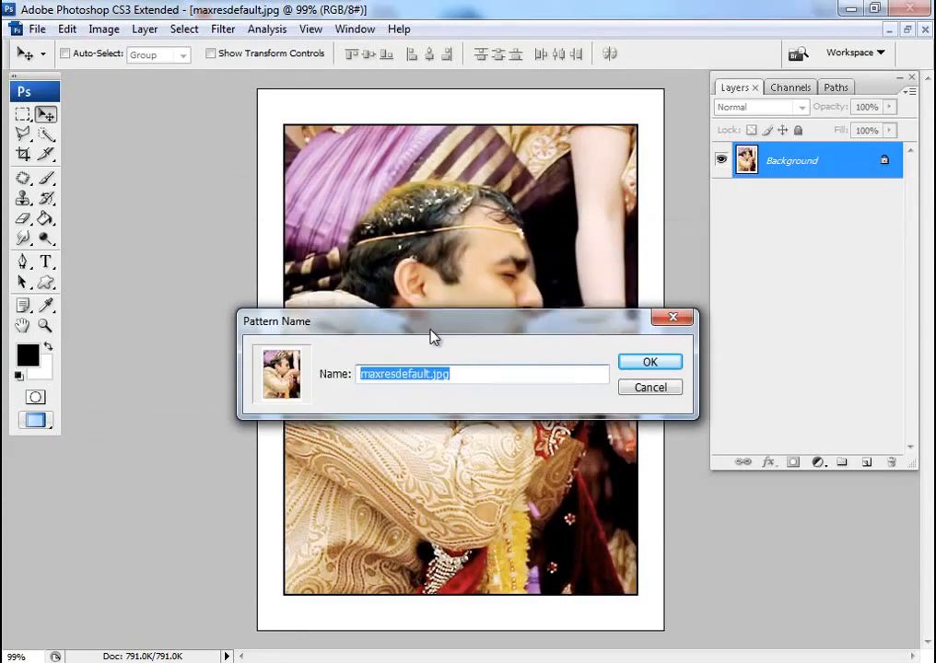
left_click(501, 380)
left_click_drag(501, 380, 346, 389)
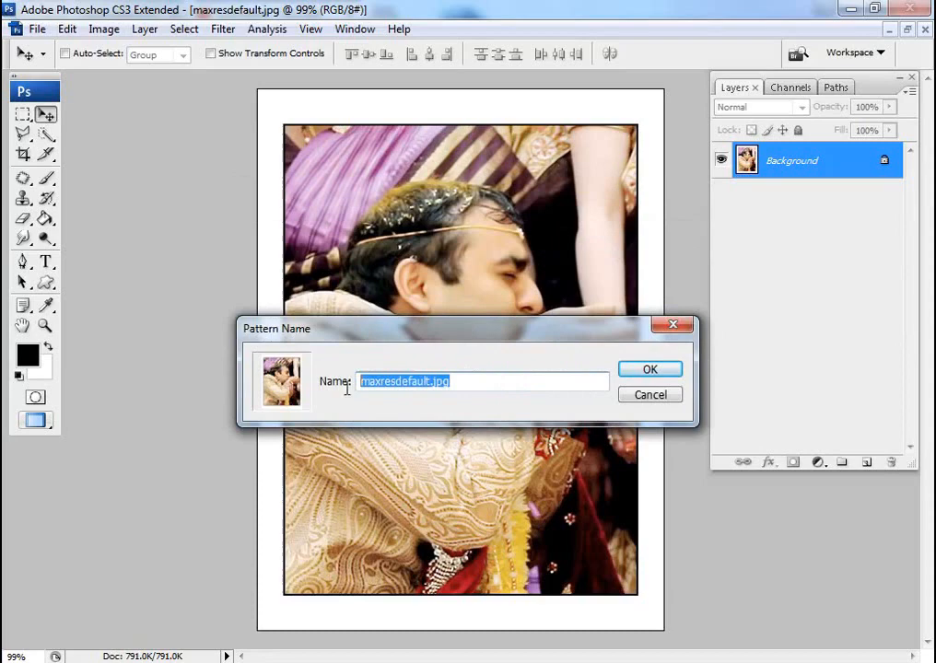
left_click(498, 382)
left_click_drag(498, 382, 327, 406)
type("job")
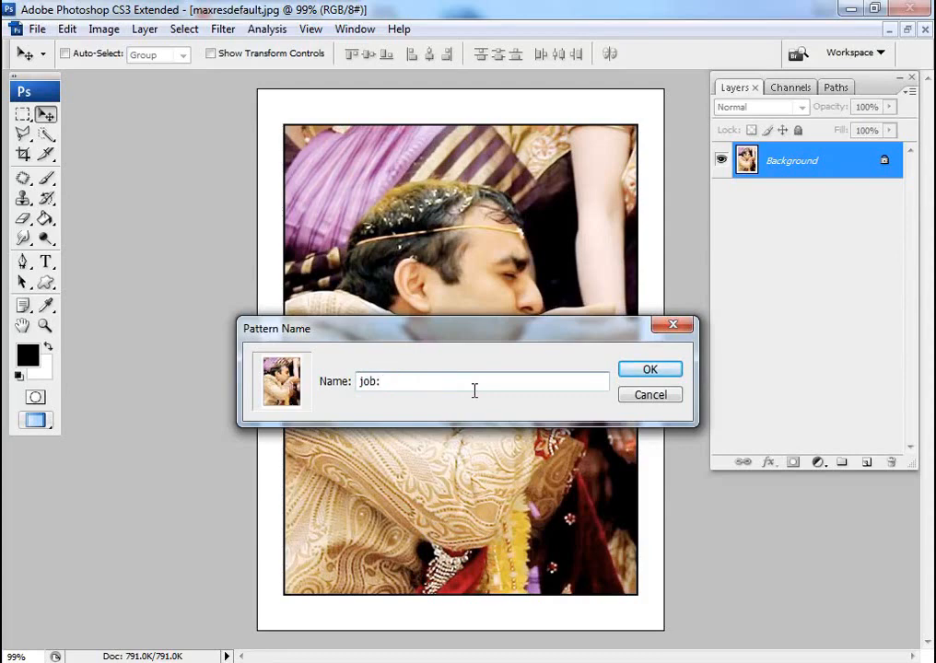
type(":2001")
key("BackSpace")
key("BackSpace")
key("BackSpace")
key("BackSpace")
type("101")
left_click(650, 370)
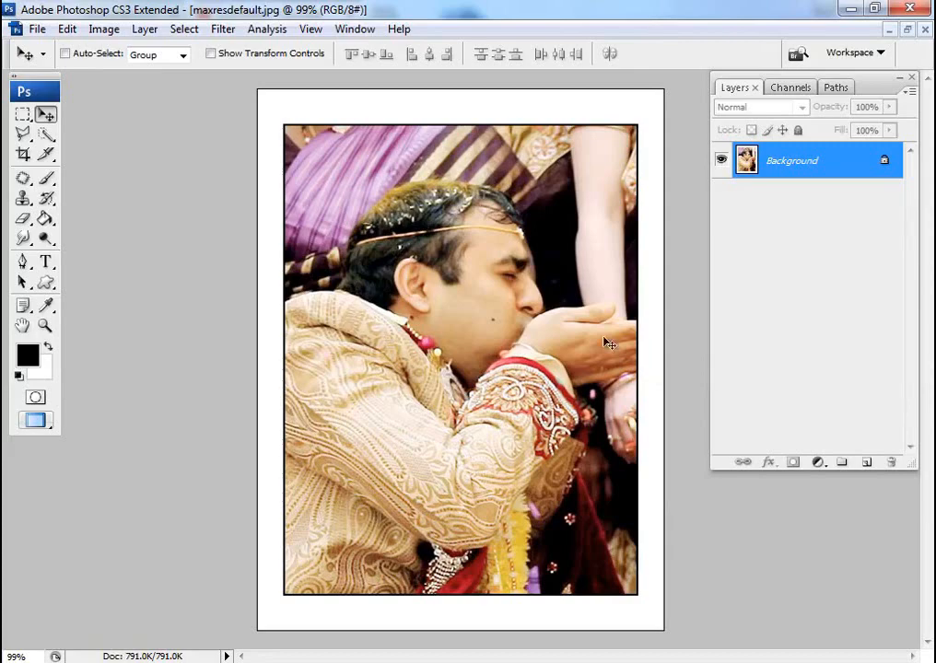
- Create a new white RGB document 6 inches wide and 4 inches high at 300 pixels/inch
left_click(37, 28)
left_click(76, 52)
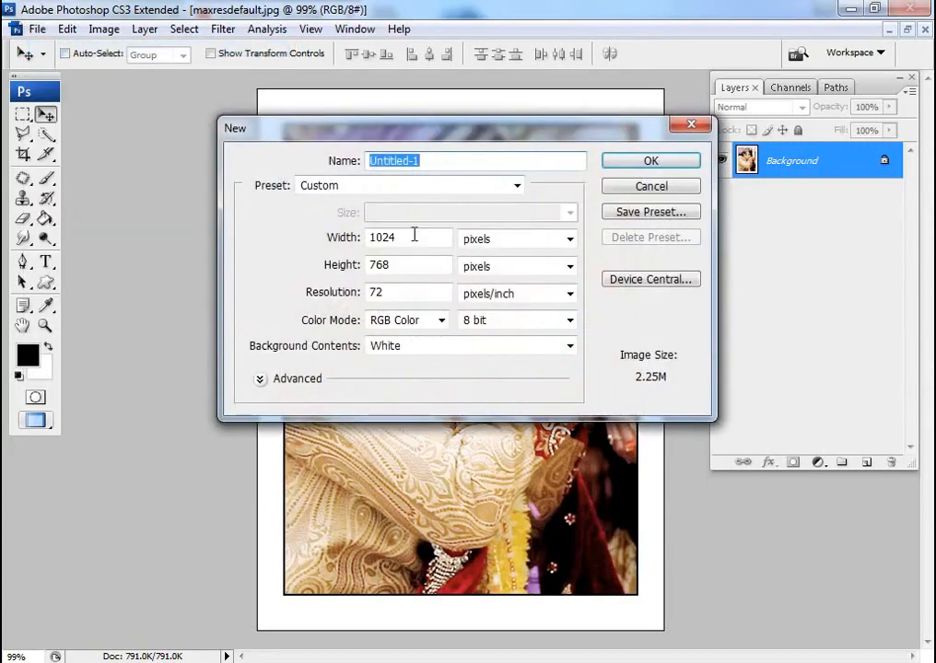
left_click(517, 186)
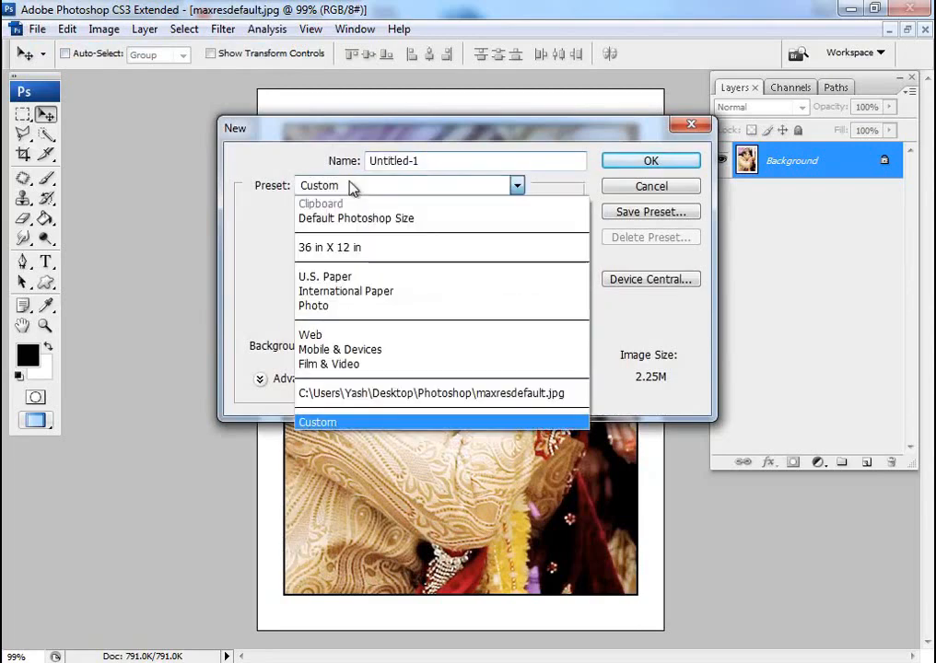
left_click(257, 301)
left_click(493, 244)
left_click(504, 275)
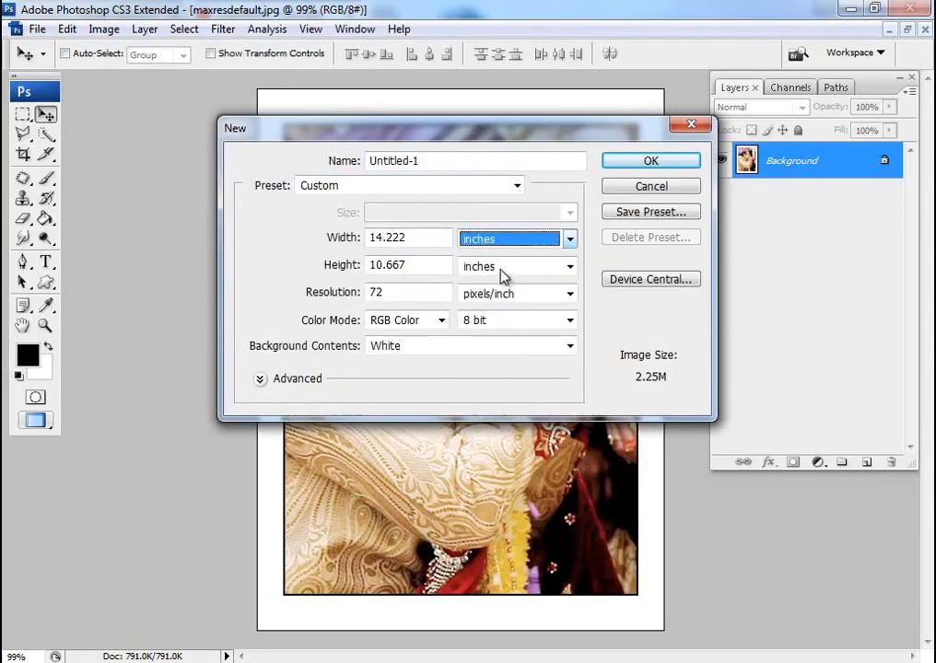
left_click_drag(432, 242, 348, 247)
type("6")
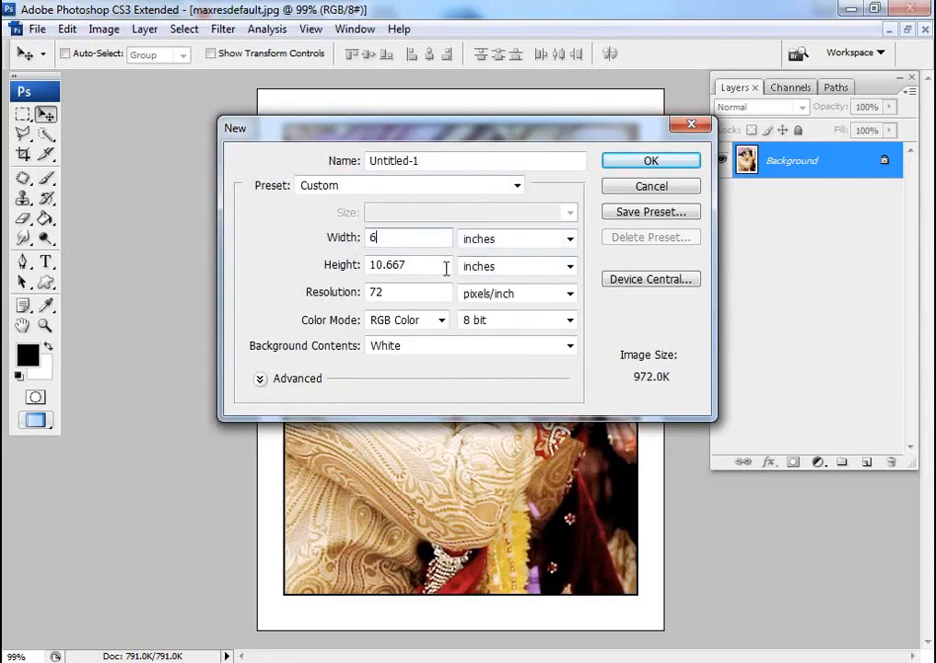
left_click_drag(445, 267, 303, 288)
type("4")
left_click_drag(415, 294, 334, 324)
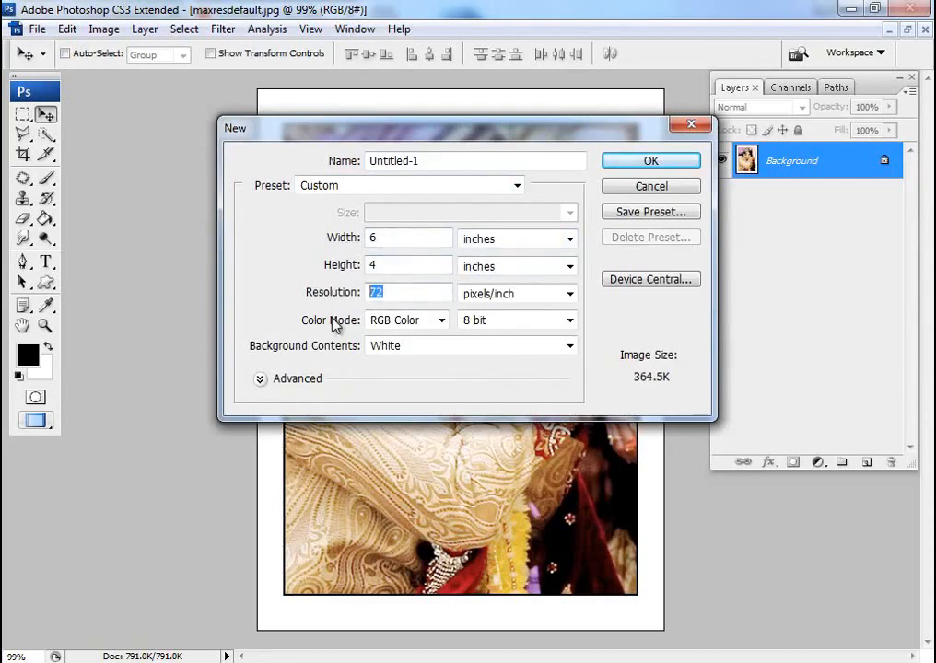
type("300")
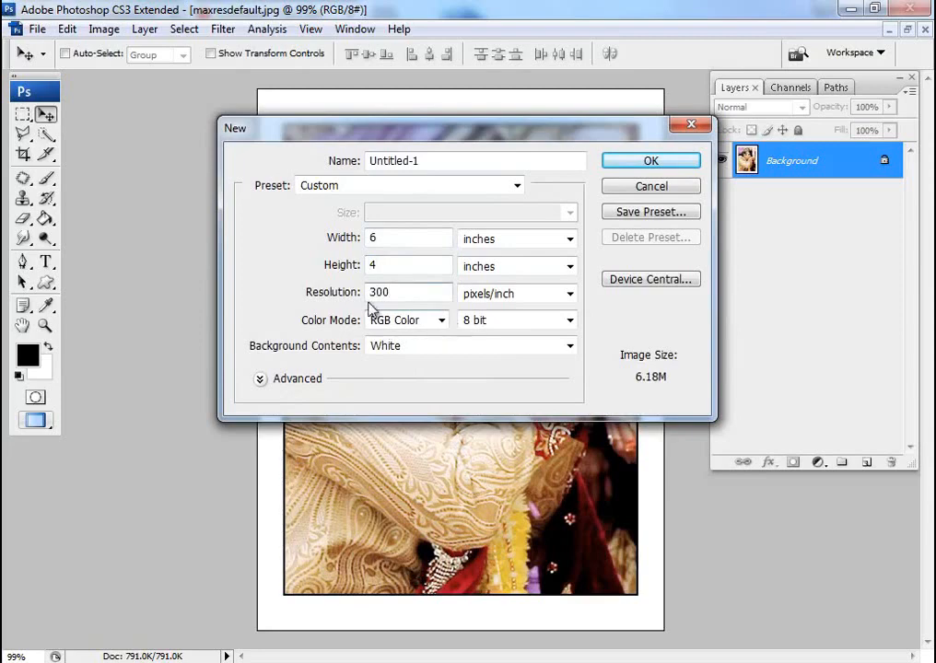
left_click(619, 162)
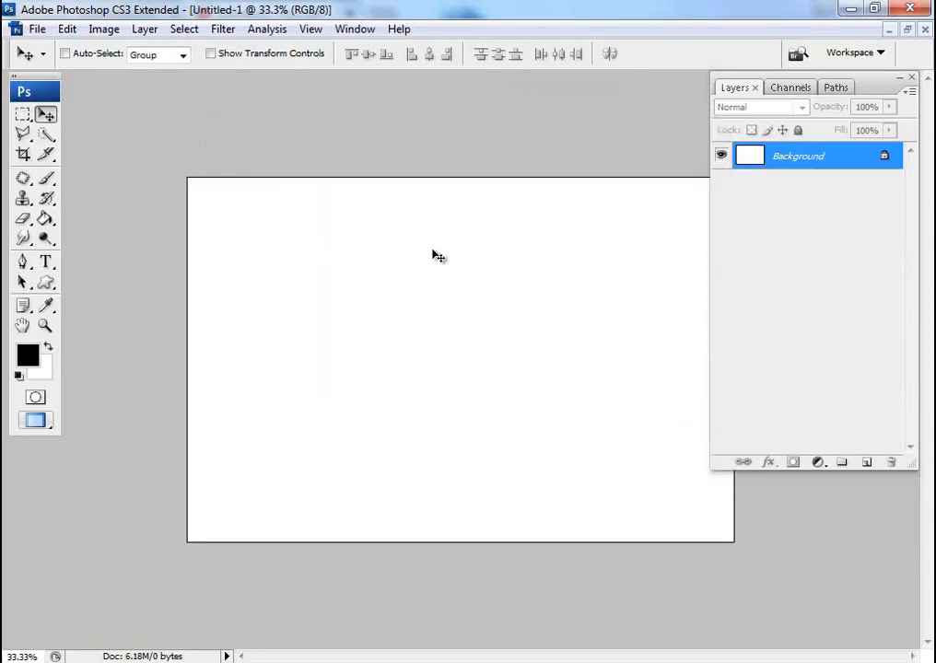
- Fill the blank document with the custom pattern job:101 in Normal mode at 100% opacity
left_click(68, 29)
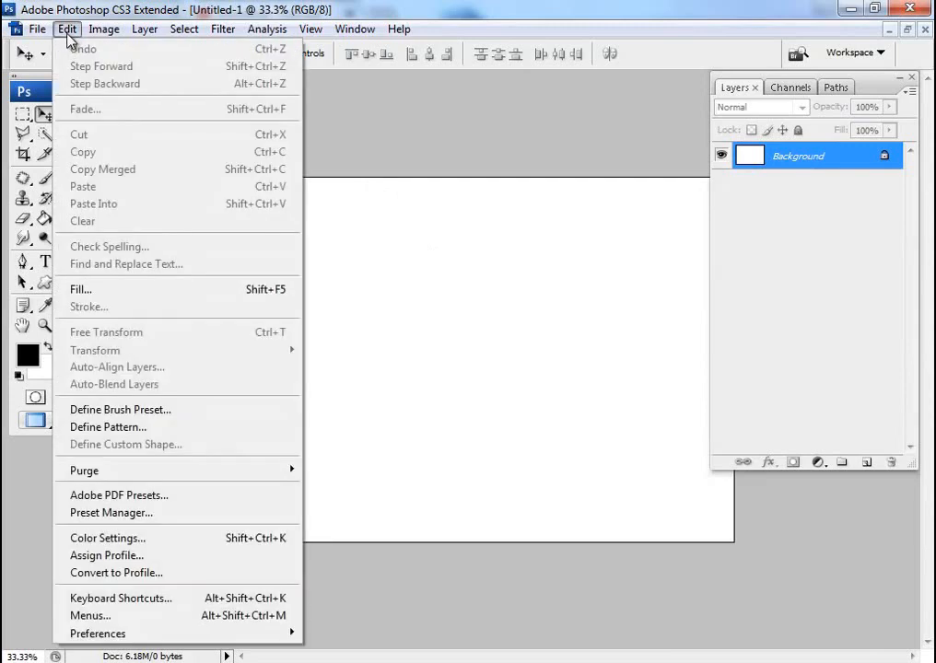
left_click(93, 294)
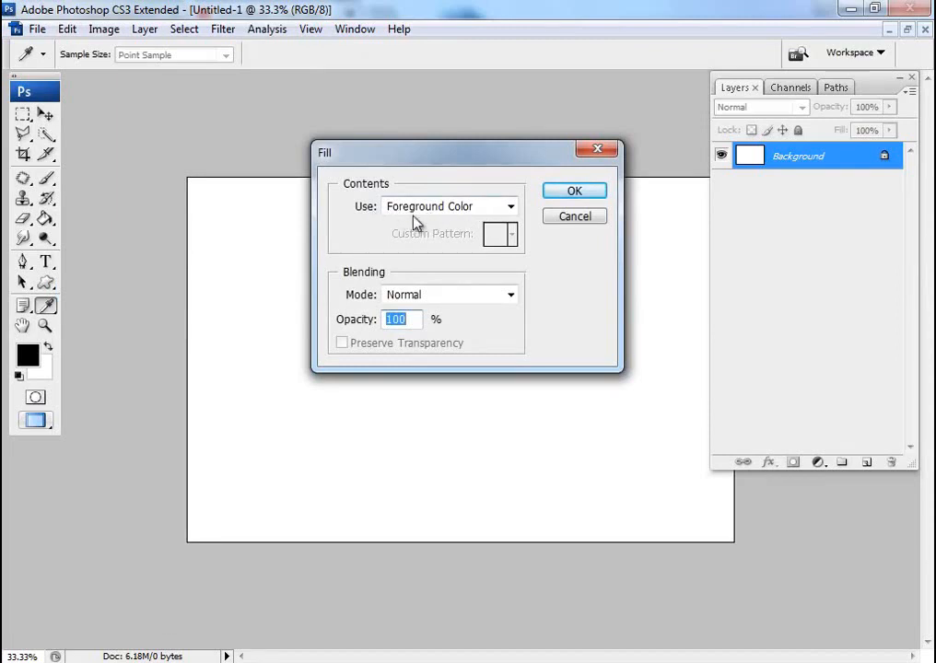
left_click(463, 212)
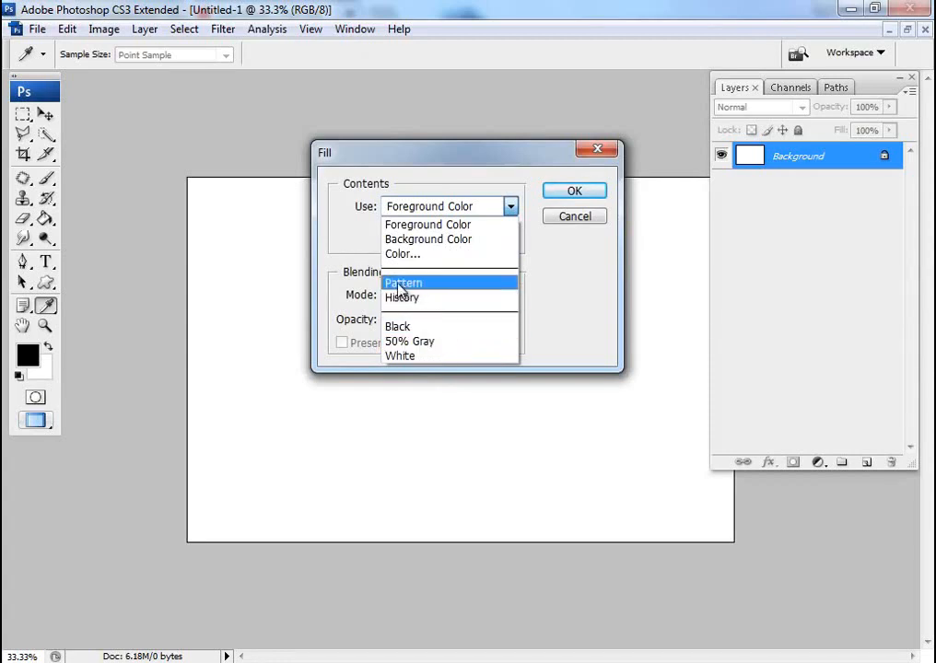
left_click(438, 284)
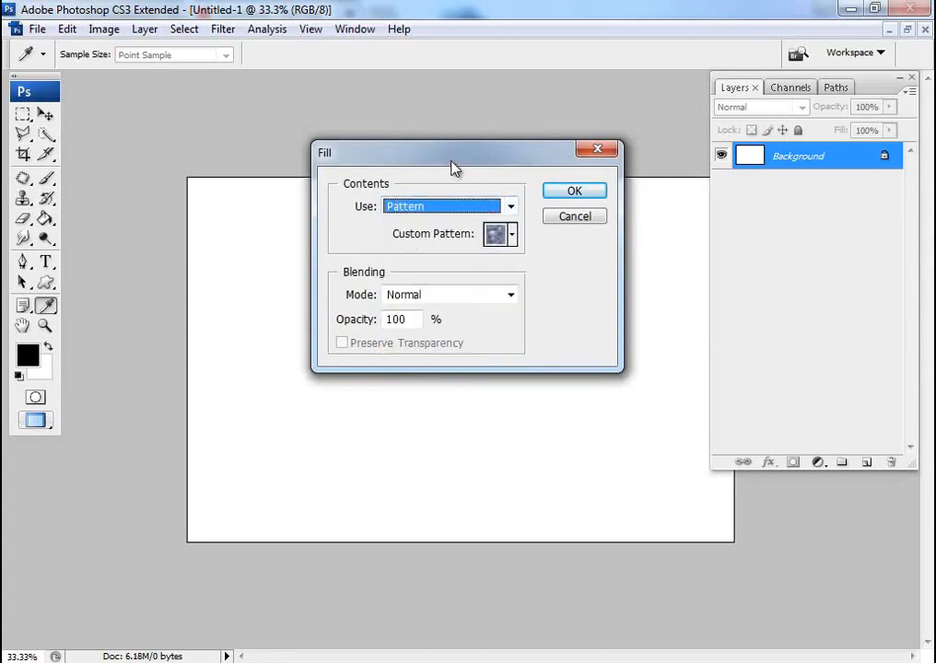
left_click_drag(454, 166, 394, 142)
left_click(439, 212)
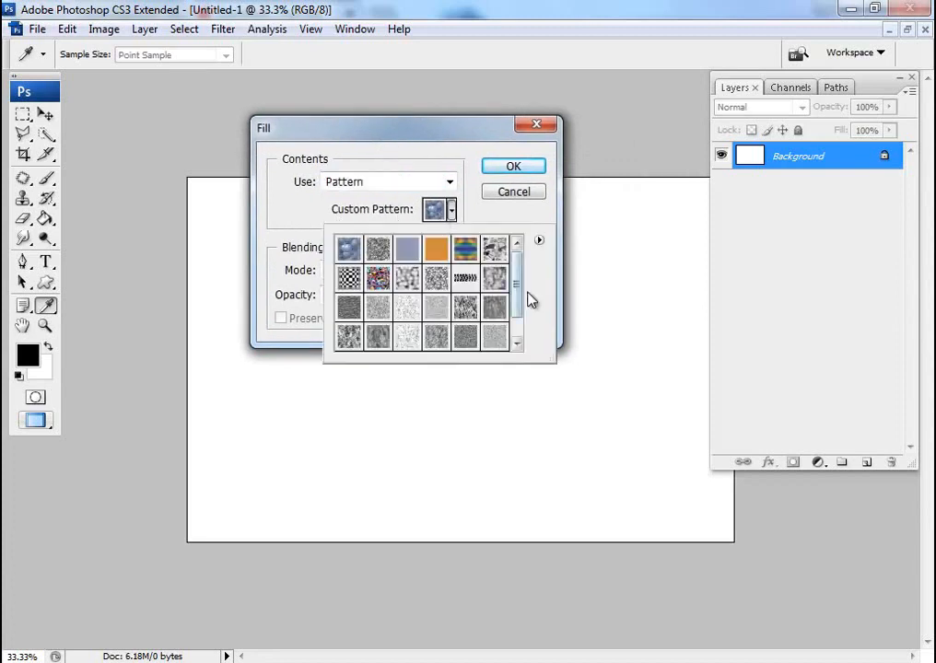
scroll(518, 276, "down", 1)
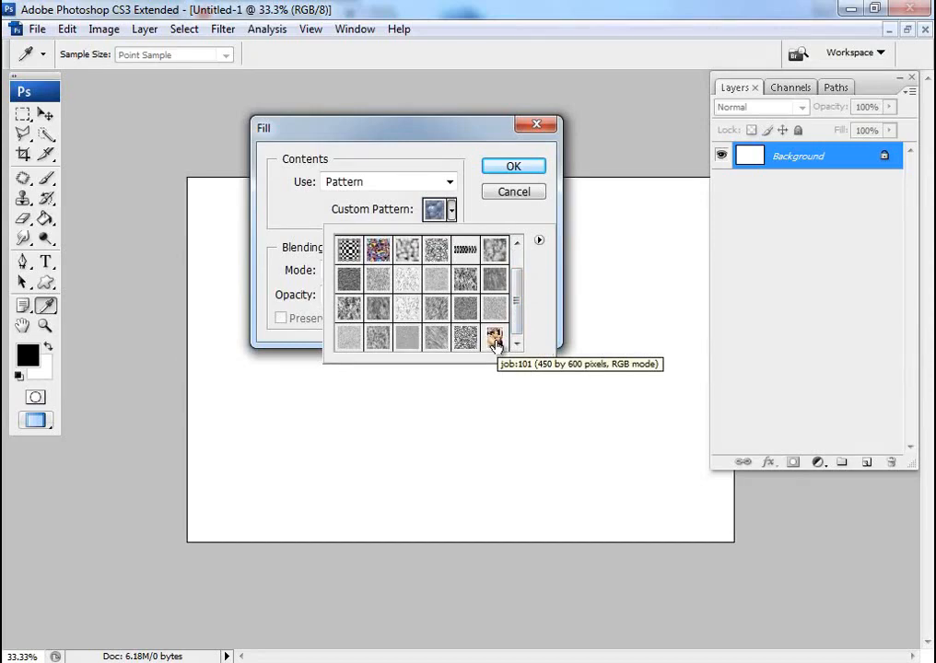
left_click(495, 341)
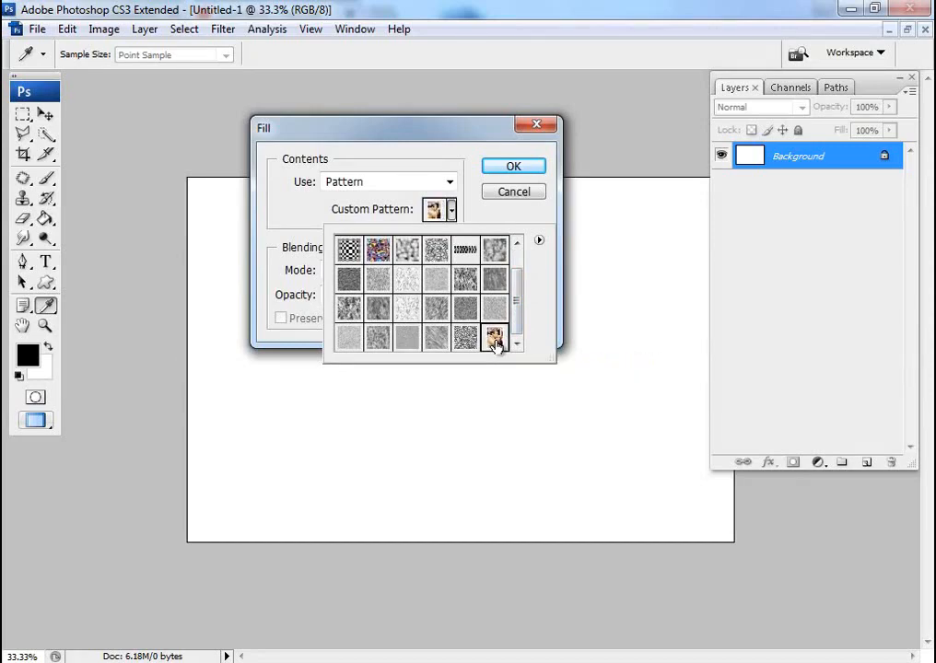
left_click(514, 171)
key("v")
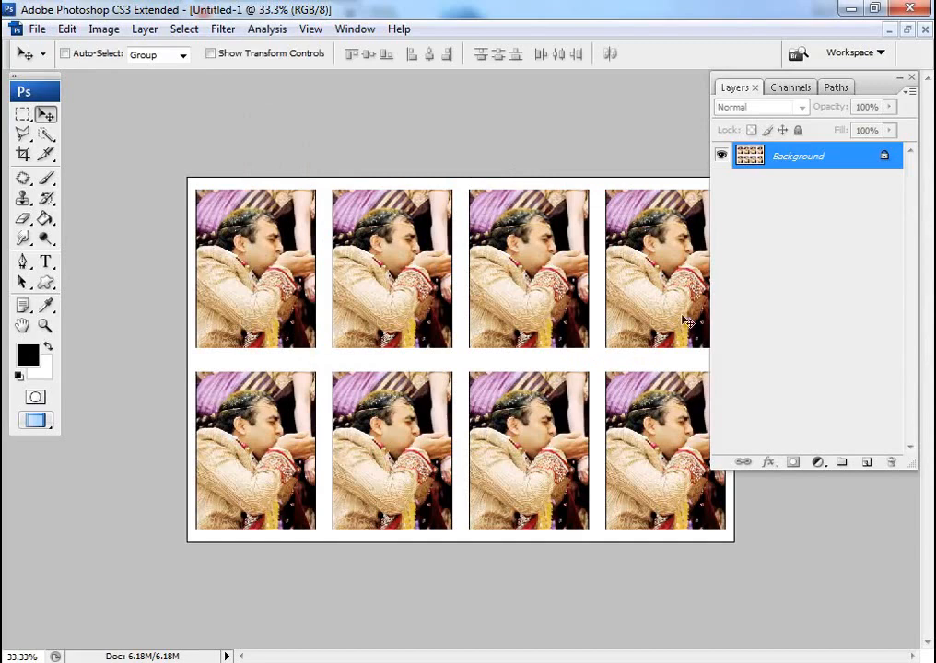
- Hide the layer list to view the whole photo sheet fitted on screen, and close the open documents
left_click(912, 77)
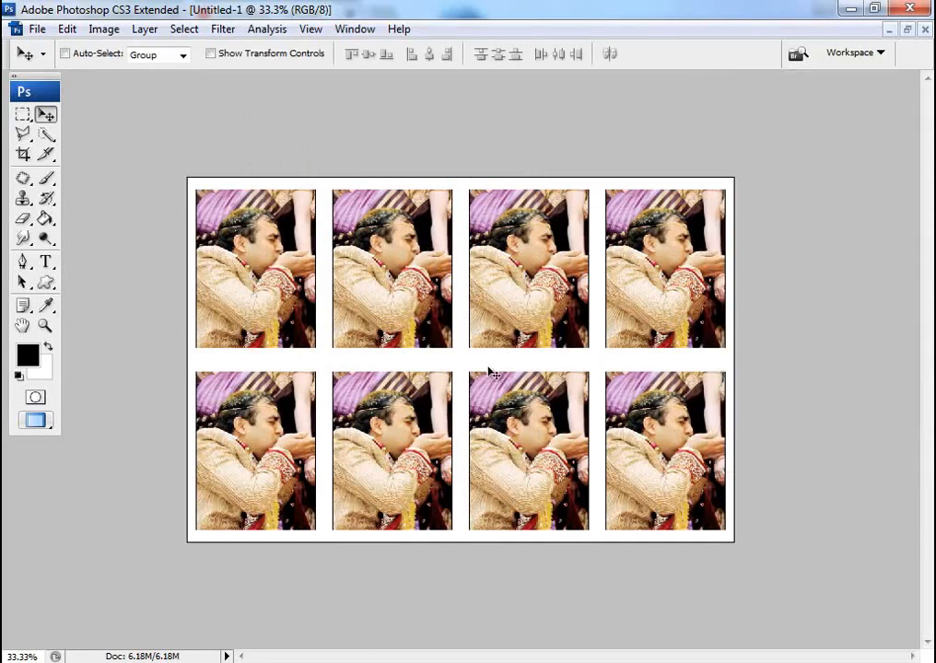
right_click(449, 311)
left_click(490, 326)
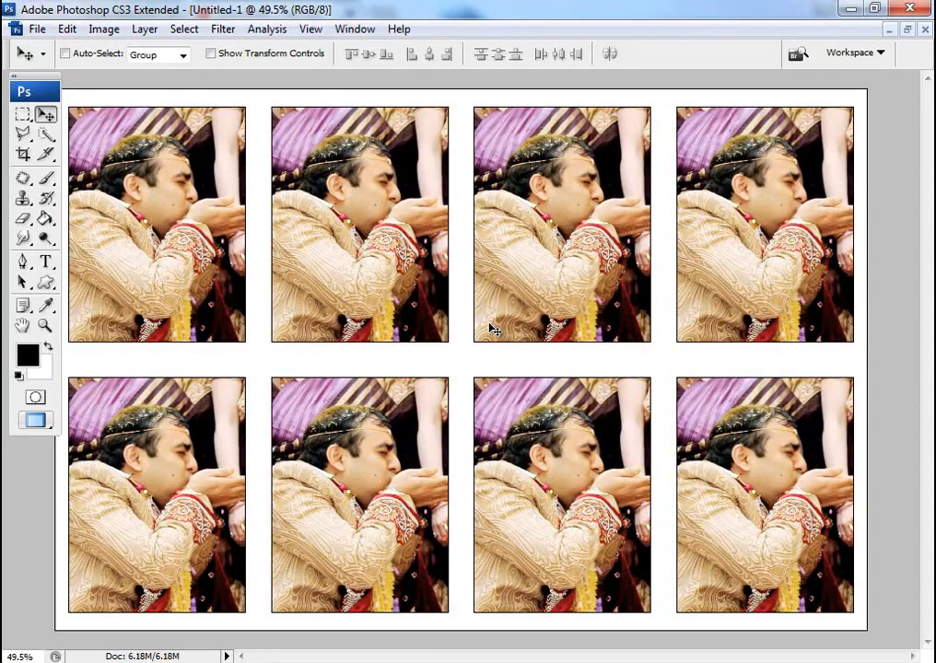
key("ctrl+w")
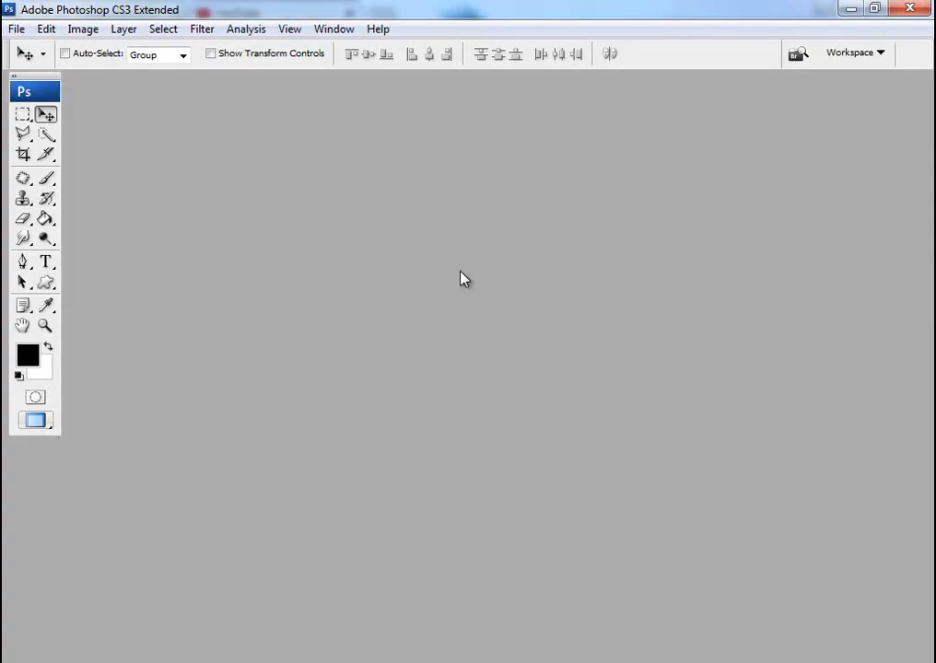